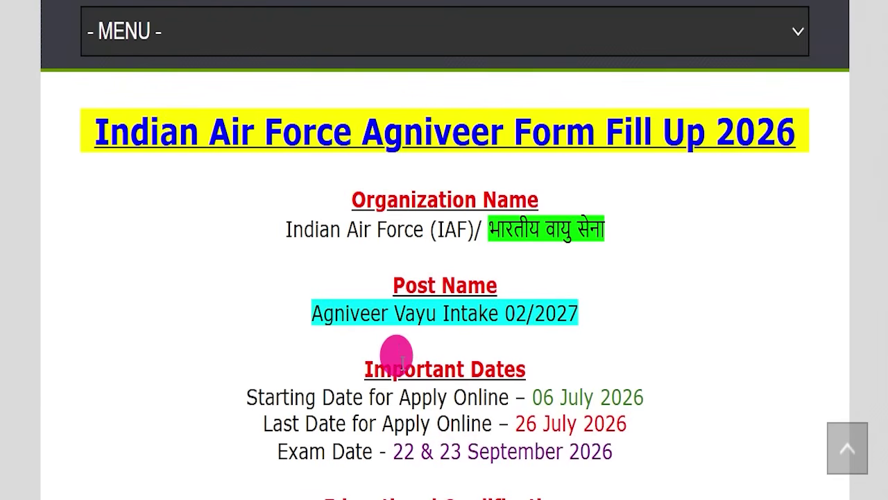
# Step: Check the post name in the recruitment article and look over the Agniveervayu Intake 02/2027 sign-in page
pyautogui.moveTo(299, 323); pyautogui.dragTo(597, 322)
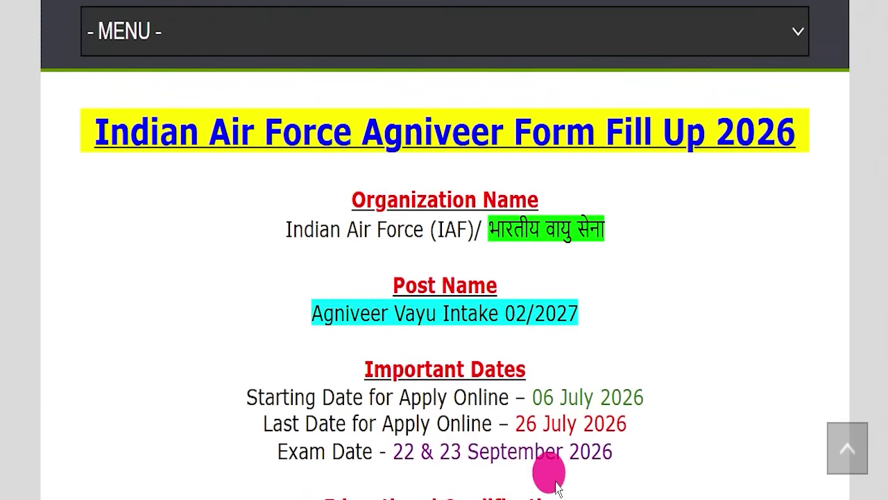
pyautogui.click(417, 119)
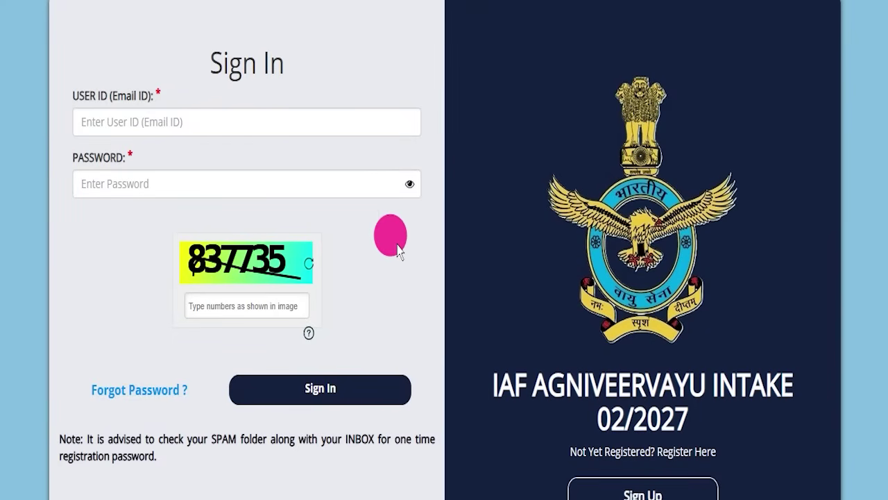
pyautogui.scroll(-1, 416, 295)
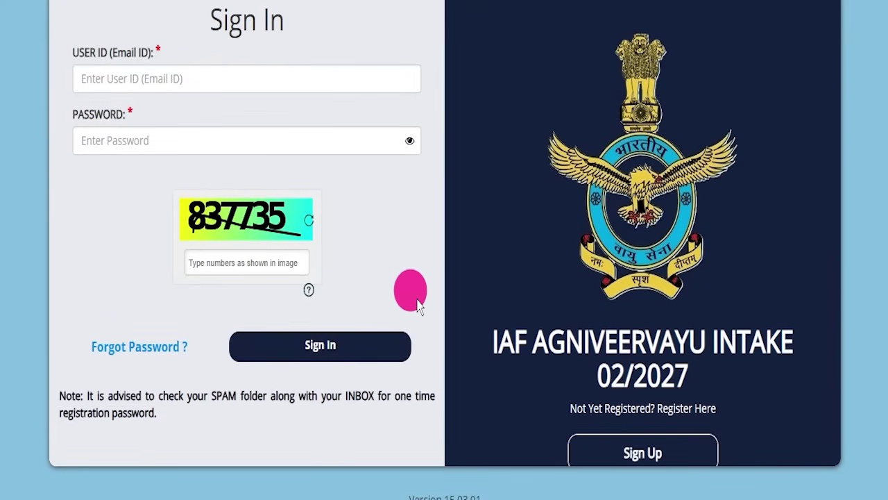
pyautogui.scroll(2, 418, 306)
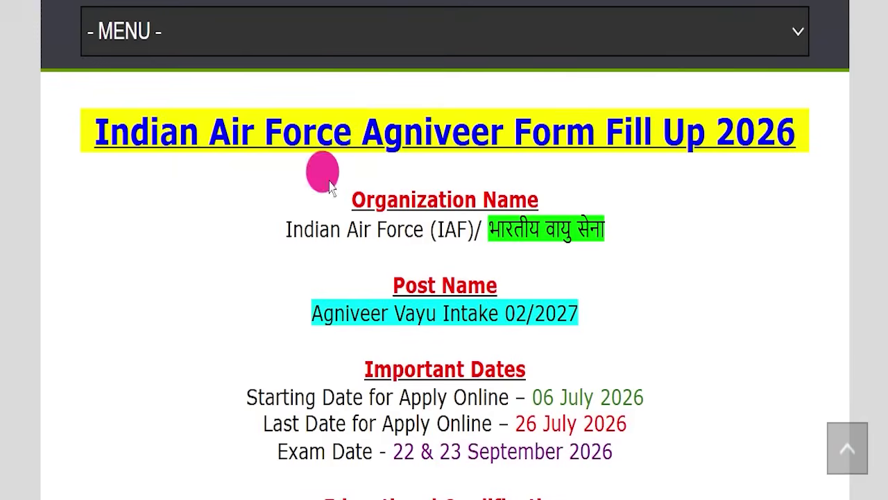
# Step: Highlight the last date for applying online in the article's Important Dates section
pyautogui.scroll(-2, 482, 260)
pyautogui.scroll(2, 534, 354)
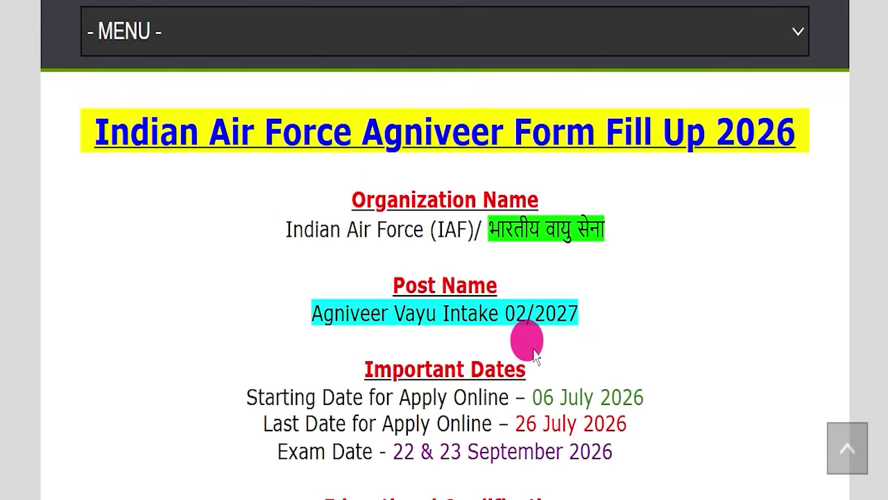
pyautogui.moveTo(512, 424); pyautogui.dragTo(658, 419)
pyautogui.click(657, 418)
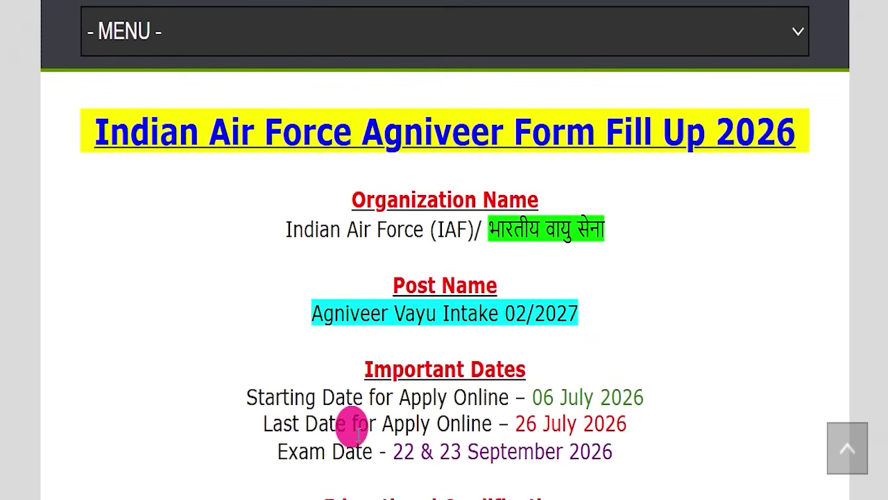
pyautogui.moveTo(230, 425); pyautogui.dragTo(637, 423)
pyautogui.click(637, 424)
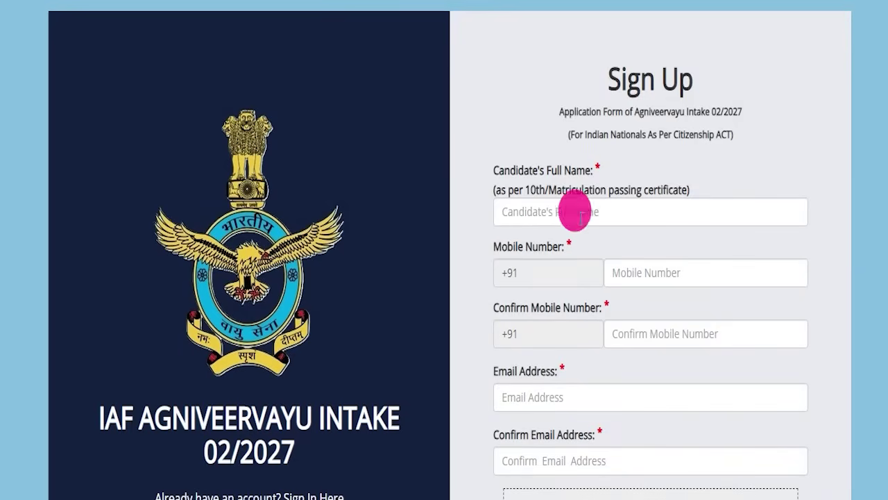
# Step: Look through the sign-up form from the candidate's name field to the OTP generation section
pyautogui.scroll(-8, 476, 277)
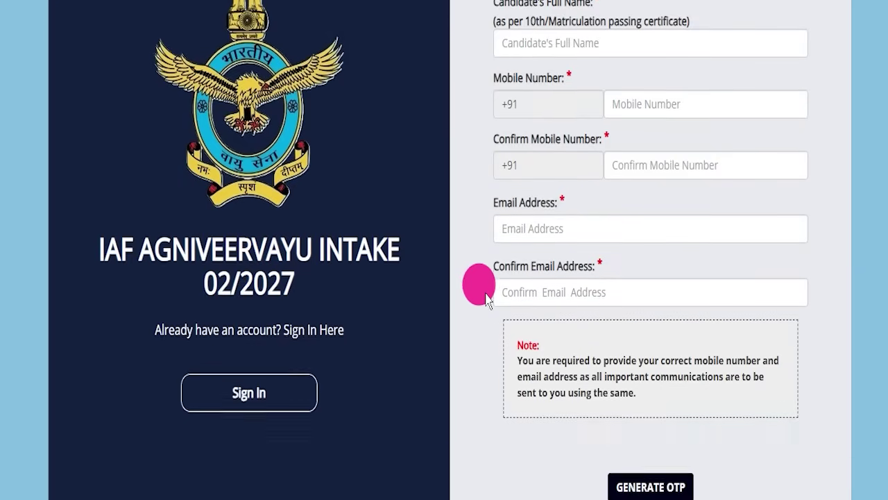
pyautogui.scroll(-2, 480, 291)
pyautogui.scroll(10, 479, 269)
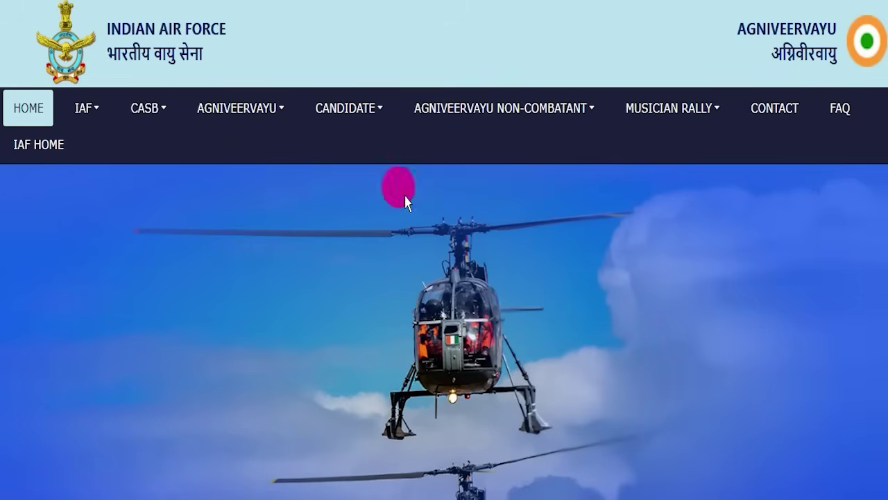
# Step: Look over the Indian Air Force Agniveervayu home page and show the last banner slide
pyautogui.scroll(-1, 417, 216)
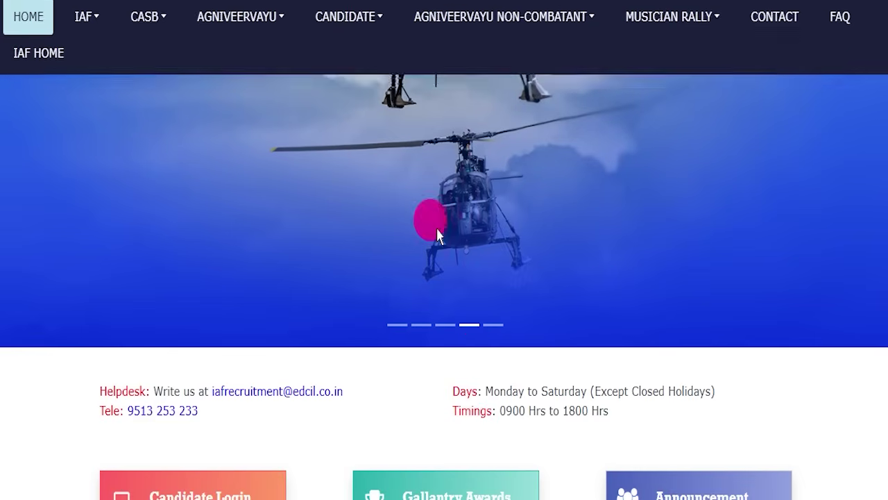
pyautogui.click(482, 323)
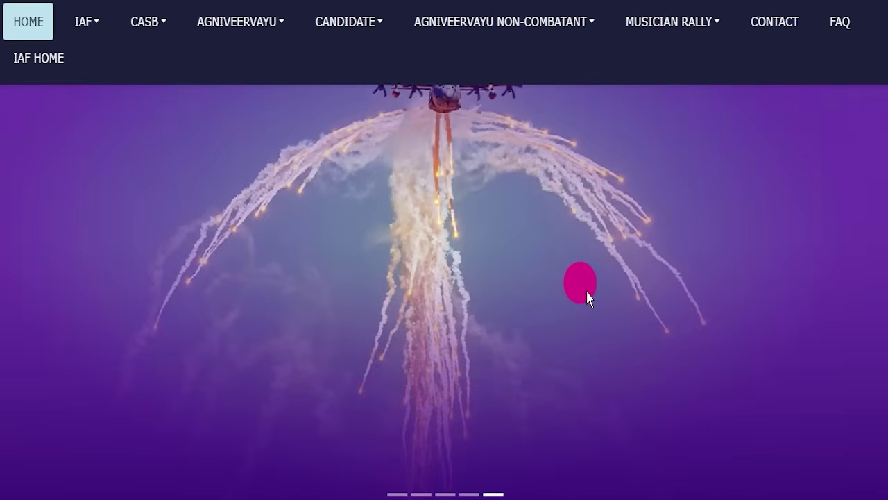
pyautogui.scroll(1, 585, 298)
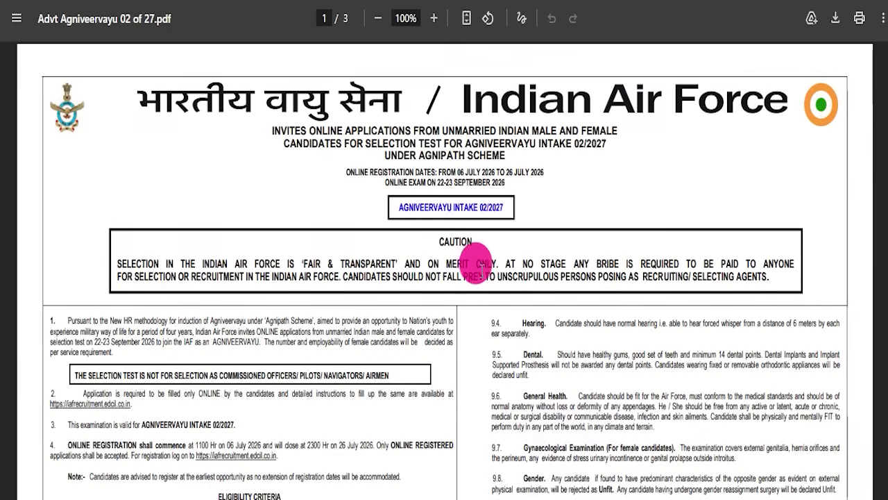
# Step: Skim the official notification Advt Agniveervayu 02 of 27.pdf and return to its first page
pyautogui.scroll(-10, 486, 278)
pyautogui.scroll(-15, 444, 274)
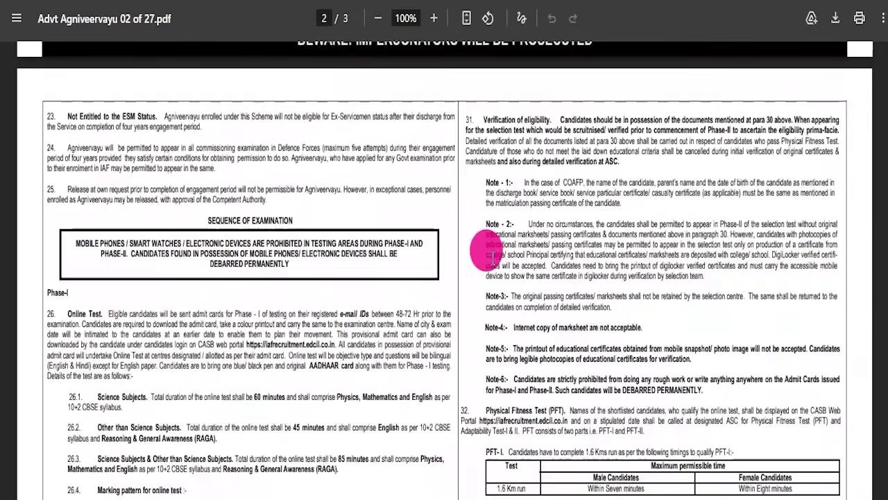
pyautogui.scroll(15, 412, 274)
pyautogui.scroll(6, 416, 306)
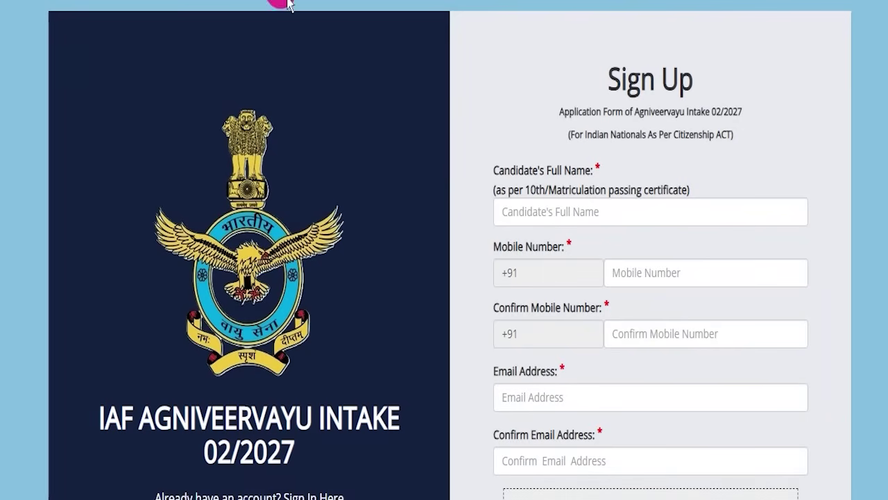
# Step: Review the sign-up page's contact fields, declaration and captcha section
pyautogui.click(479, 215)
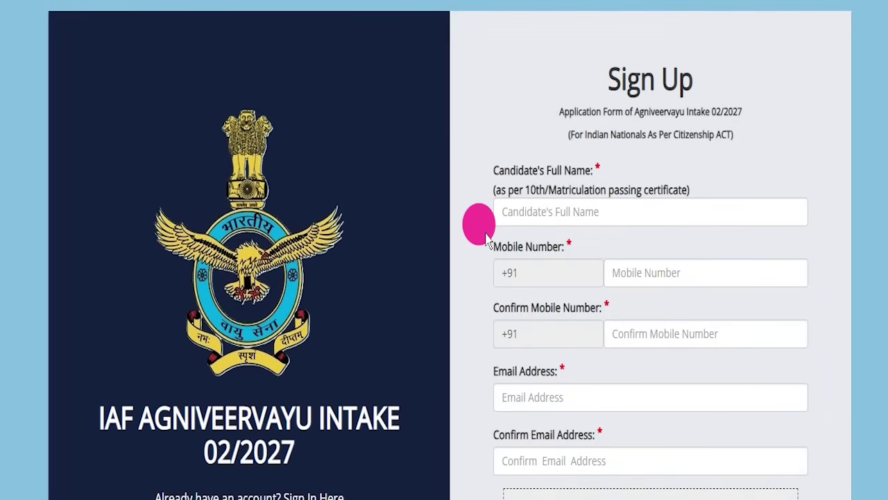
pyautogui.scroll(-6, 486, 240)
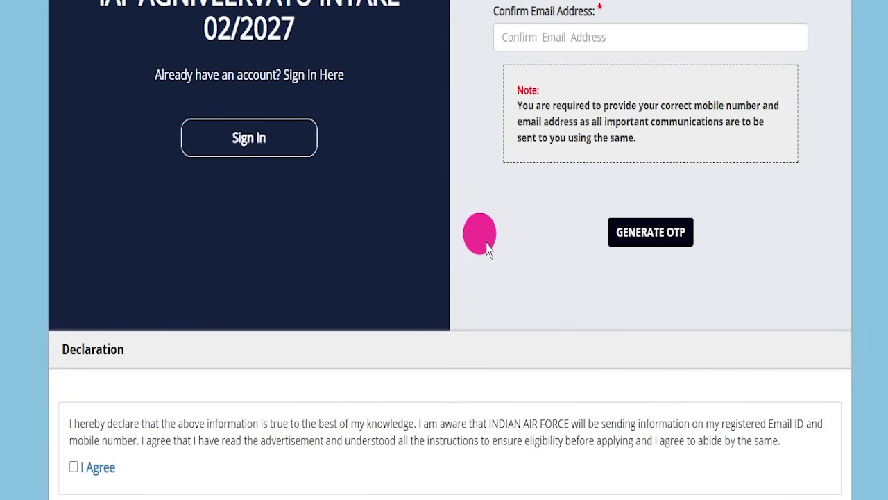
pyautogui.scroll(-4, 487, 249)
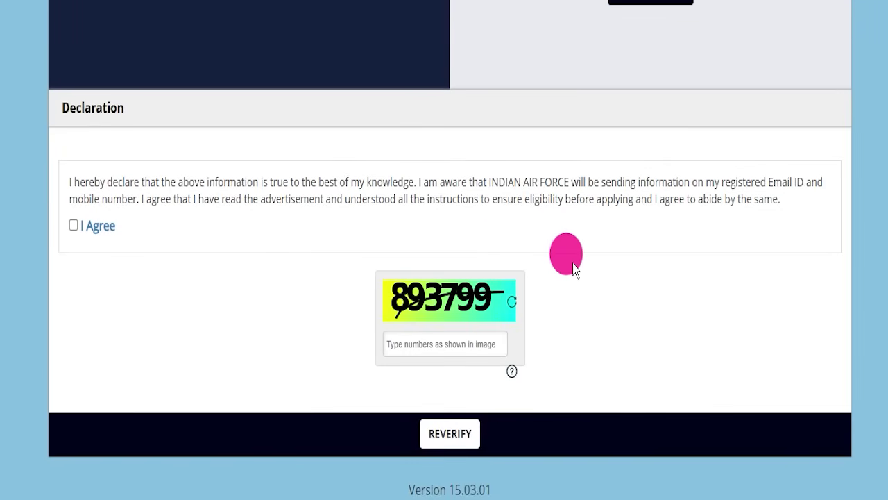
pyautogui.scroll(10, 574, 271)
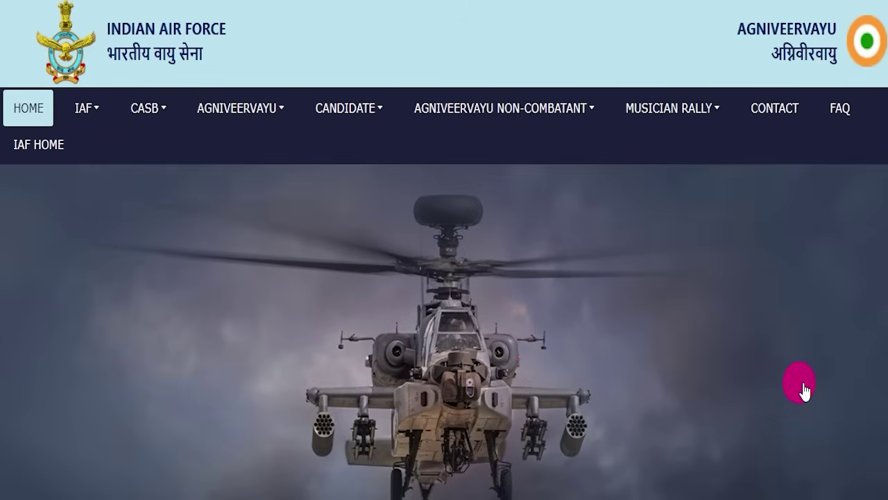
# Step: Skim the full length of the Agniveervayu home page and return to its header
pyautogui.scroll(-15, 802, 391)
pyautogui.scroll(10, 777, 361)
pyautogui.scroll(10, 874, 330)
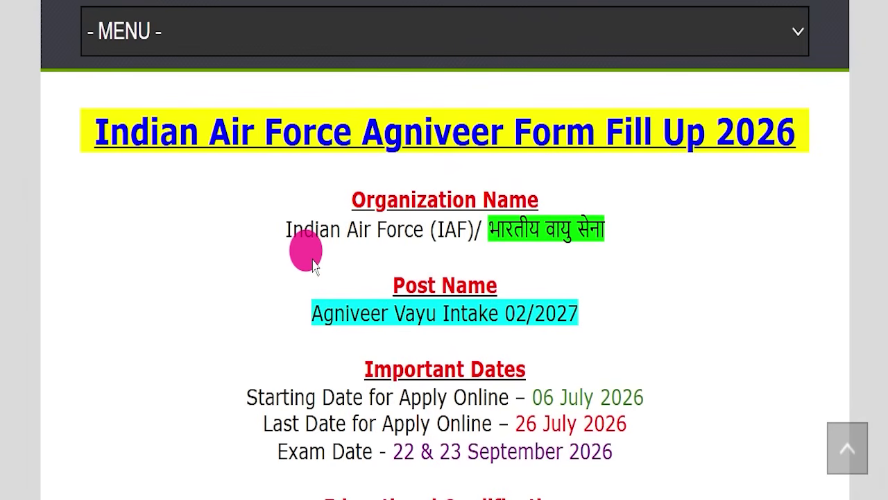
# Step: Look over the IndSarkariNaukri article's site header, IAF Recruitment introduction and Agniveer form heading
pyautogui.moveTo(93, 133); pyautogui.dragTo(791, 118)
pyautogui.click(265, 307)
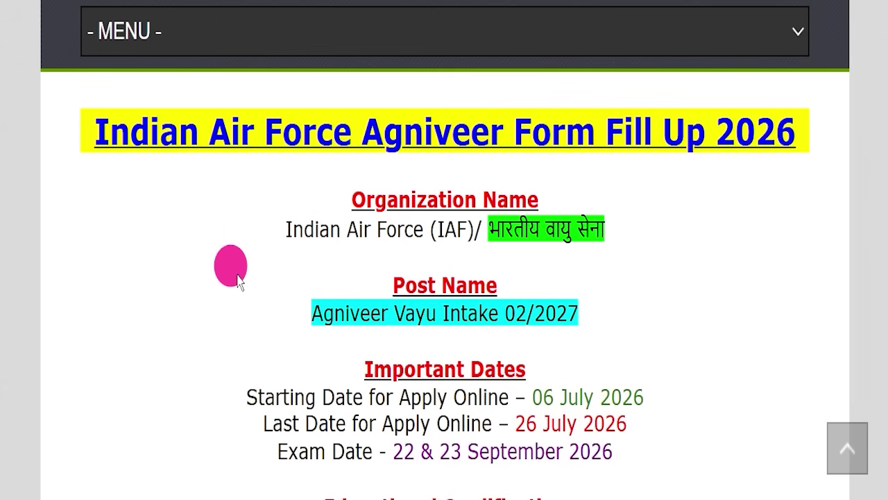
pyautogui.scroll(10, 237, 280)
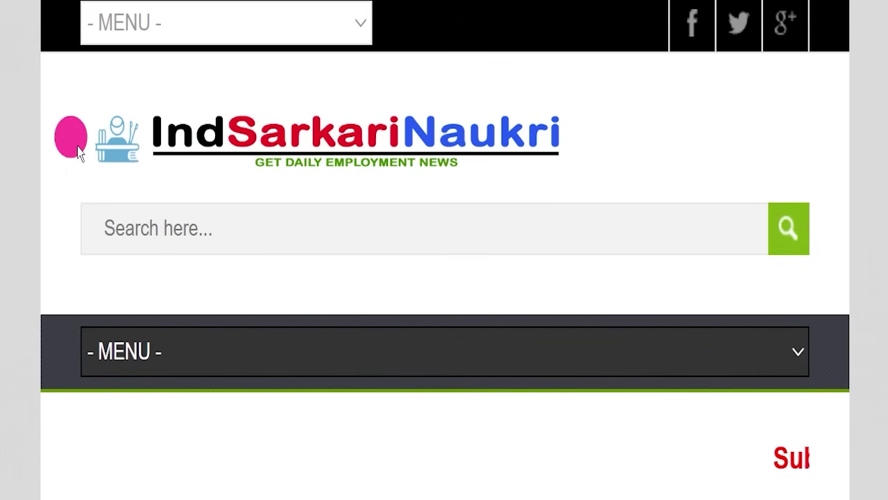
pyautogui.scroll(-10, 336, 261)
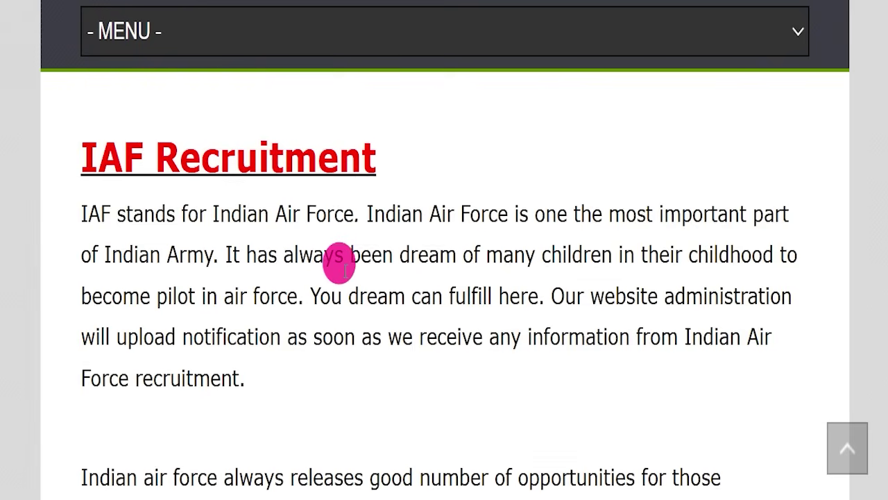
pyautogui.scroll(-9, 345, 274)
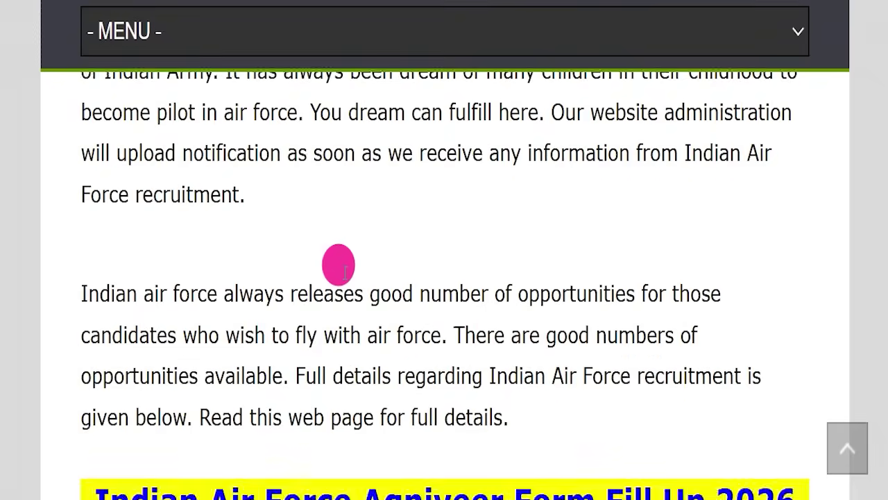
pyautogui.scroll(1, 342, 270)
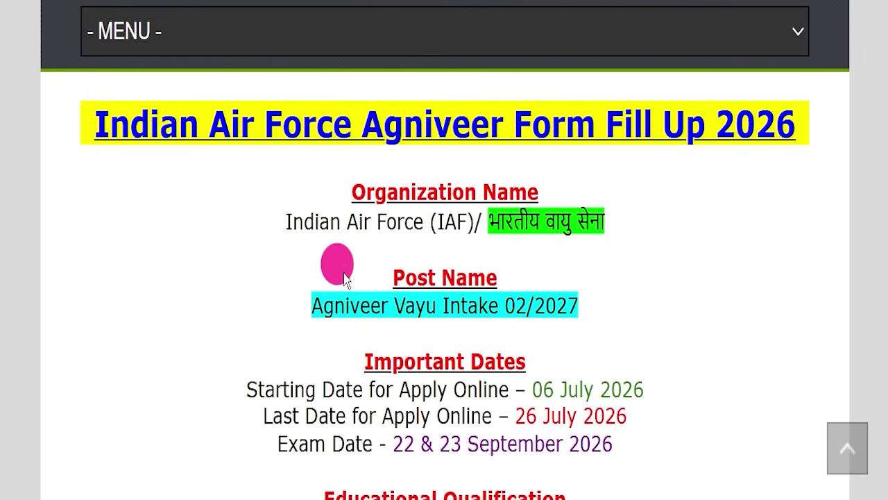
# Step: Highlight in turn the article's title, organization name, post name, last application date and exam date
pyautogui.moveTo(92, 132); pyautogui.dragTo(780, 128)
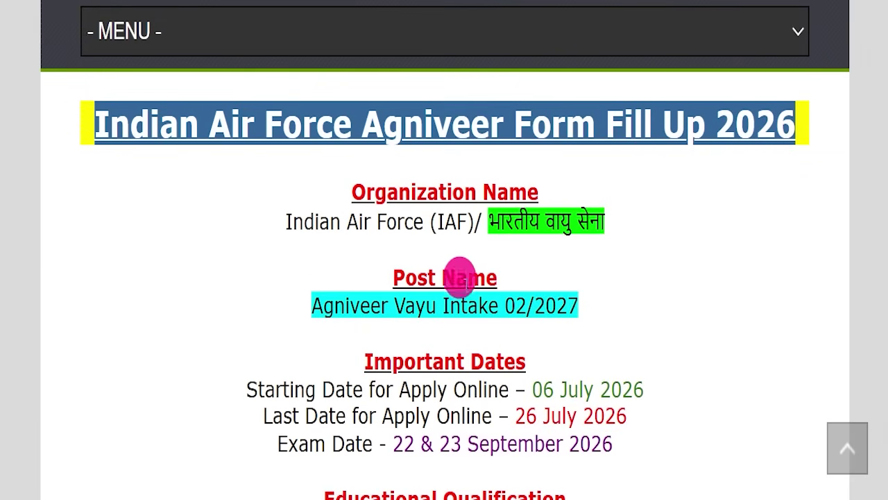
pyautogui.moveTo(274, 223); pyautogui.dragTo(615, 267)
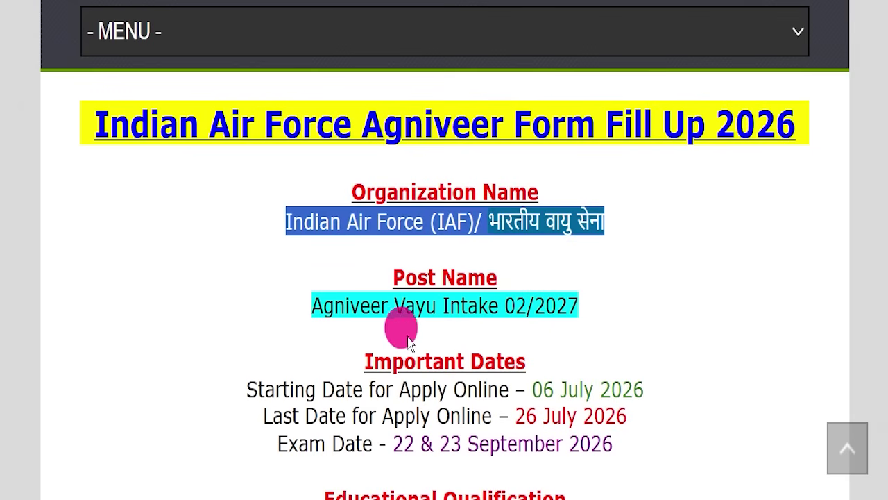
pyautogui.moveTo(271, 306); pyautogui.dragTo(628, 305)
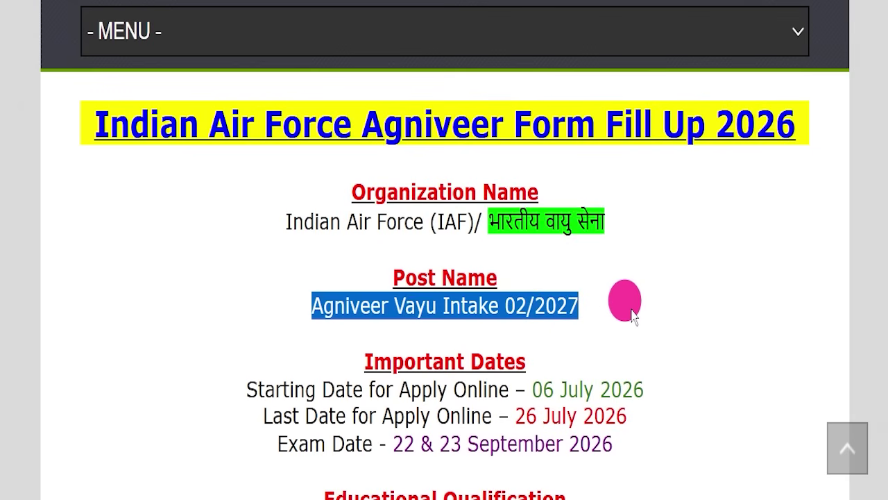
pyautogui.hotkey('ctrl', 'c')
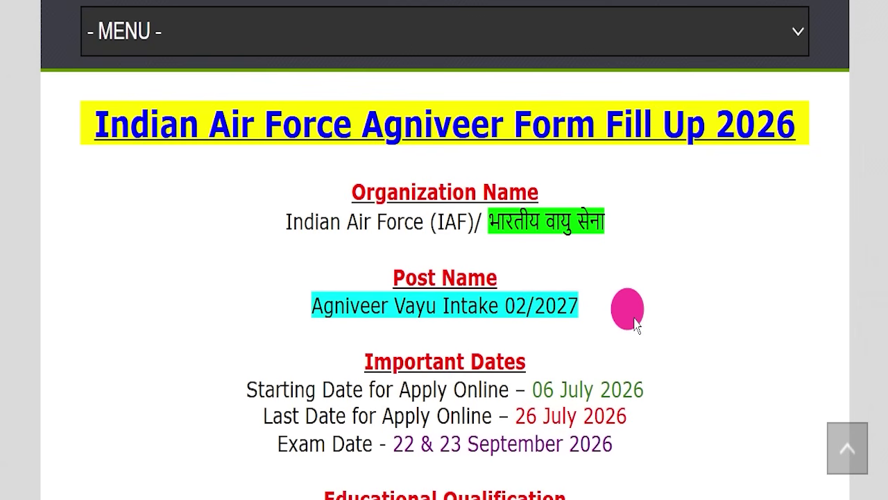
pyautogui.moveTo(253, 417); pyautogui.dragTo(631, 415)
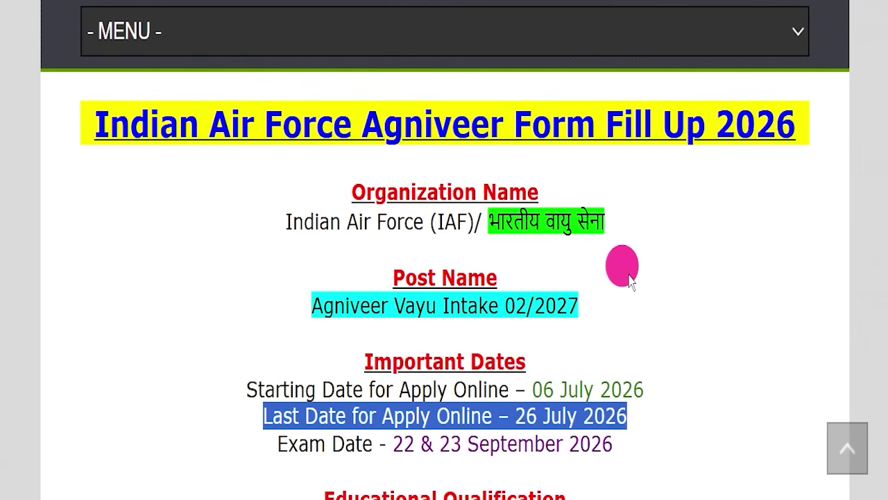
pyautogui.moveTo(392, 444); pyautogui.dragTo(644, 438)
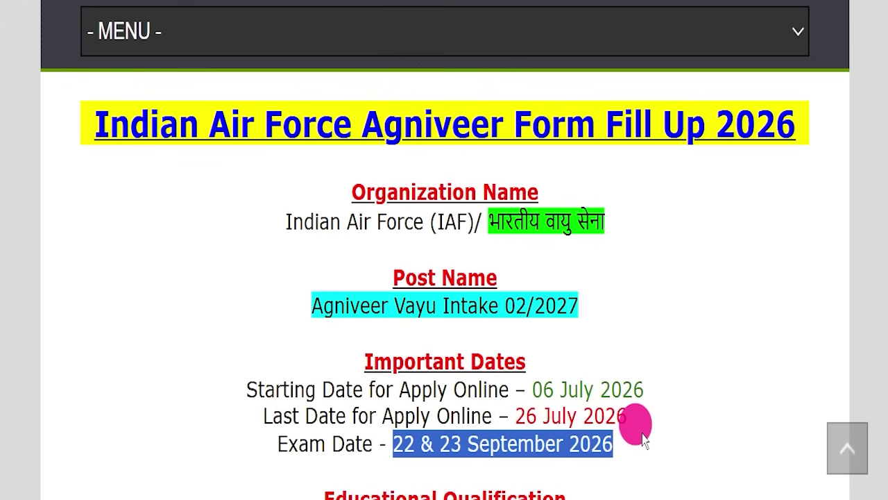
# Step: Highlight in turn the Educational Qualification heading and the Science Subject eligibility lines for 10+2, engineering diploma and two-year vocational course
pyautogui.scroll(-4, 680, 375)
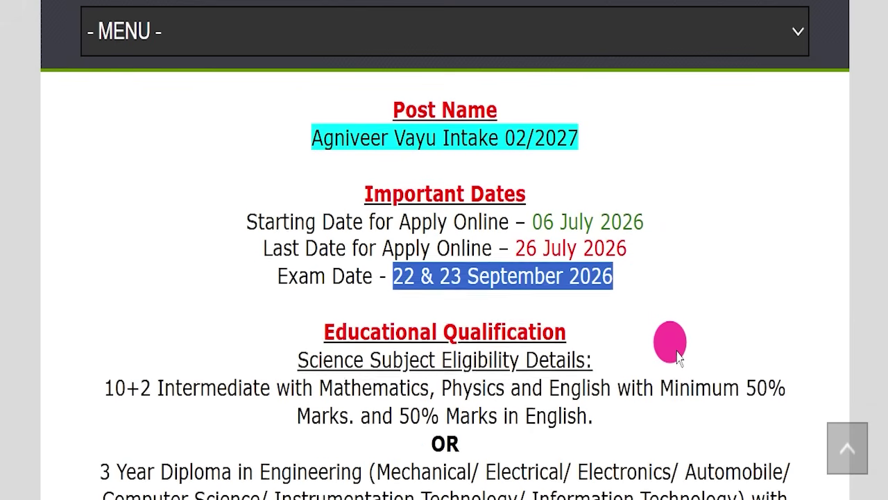
pyautogui.moveTo(218, 240); pyautogui.dragTo(595, 240)
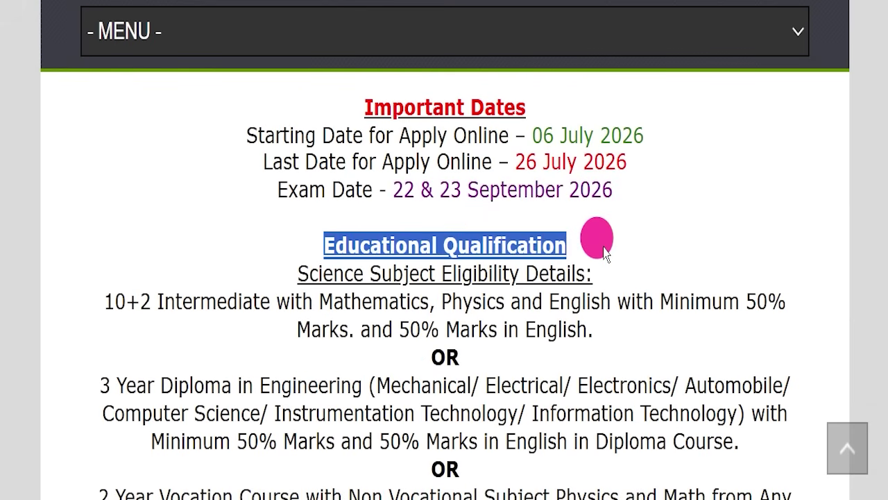
pyautogui.scroll(-2, 104, 188)
pyautogui.scroll(1, 444, 232)
pyautogui.moveTo(293, 188); pyautogui.dragTo(441, 190)
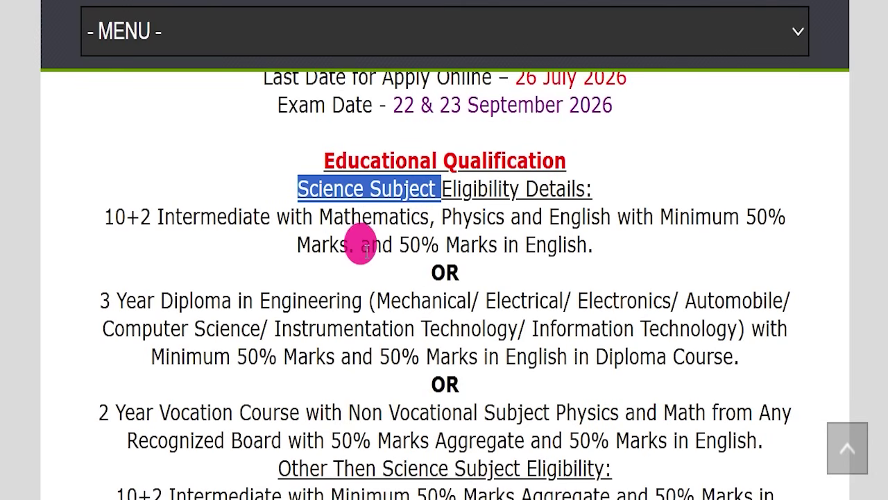
pyautogui.moveTo(104, 216); pyautogui.dragTo(595, 247)
pyautogui.moveTo(80, 295); pyautogui.dragTo(594, 347)
pyautogui.scroll(-1, 575, 311)
pyautogui.moveTo(115, 327); pyautogui.dragTo(383, 326)
# Step: Highlight the Other Then Science Subject eligibility heading and its 10+2 and two-year vocational course requirements
pyautogui.scroll(-2, 562, 319)
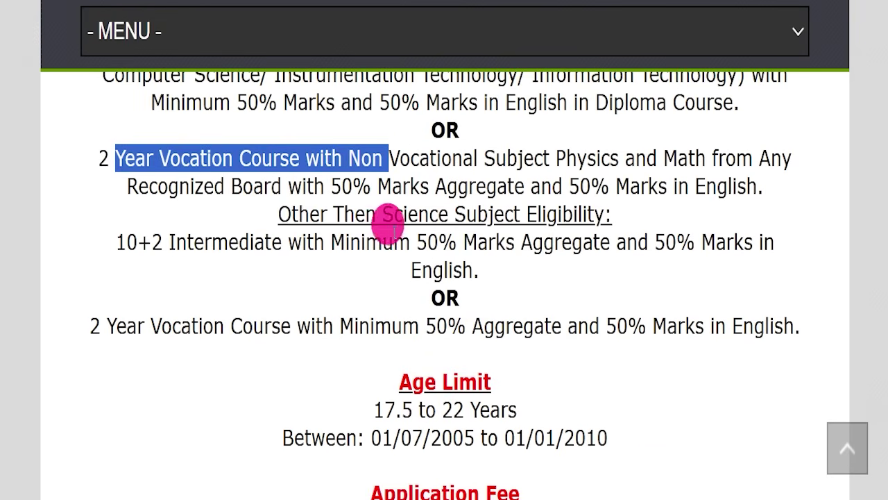
pyautogui.moveTo(279, 214); pyautogui.dragTo(518, 221)
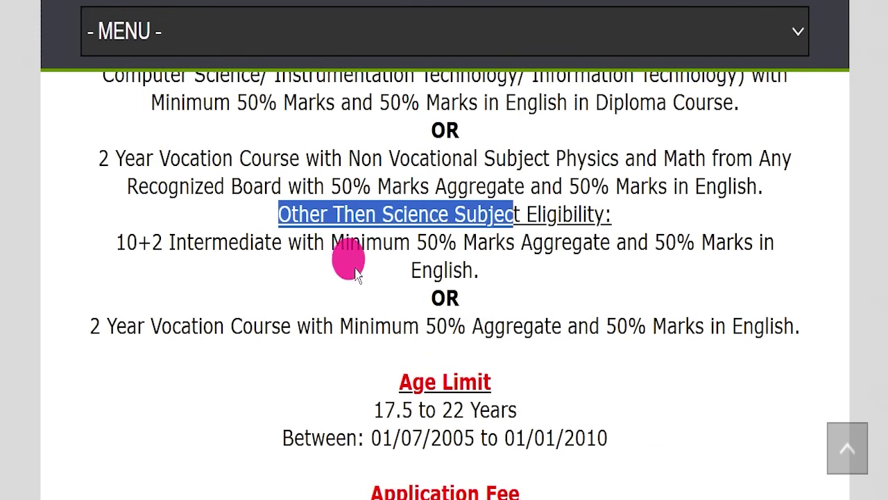
pyautogui.moveTo(115, 241); pyautogui.dragTo(593, 288)
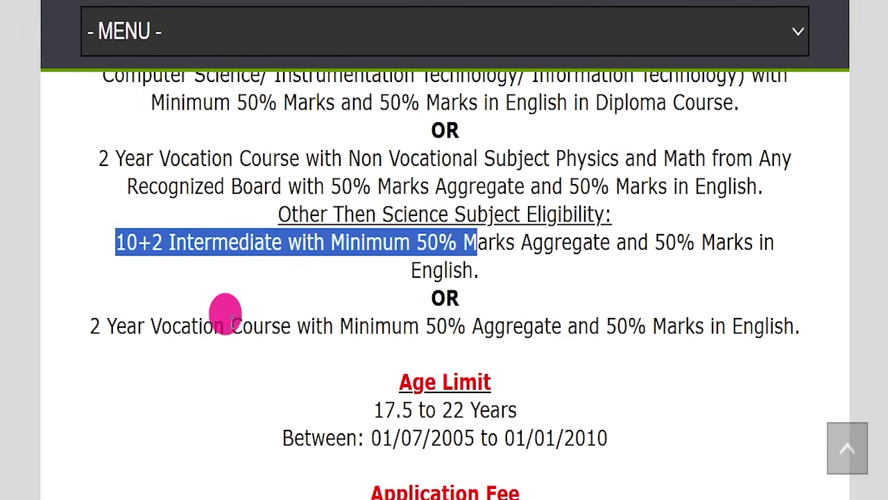
pyautogui.moveTo(150, 326); pyautogui.dragTo(402, 326)
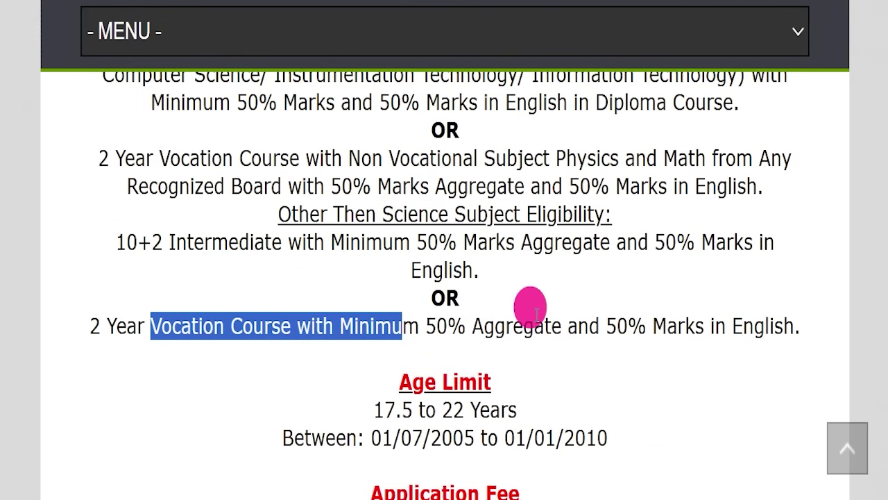
# Step: Highlight in turn the article's age limit, application fee, online payment mode and selection process stages
pyautogui.scroll(-3, 537, 316)
pyautogui.moveTo(375, 240); pyautogui.dragTo(552, 242)
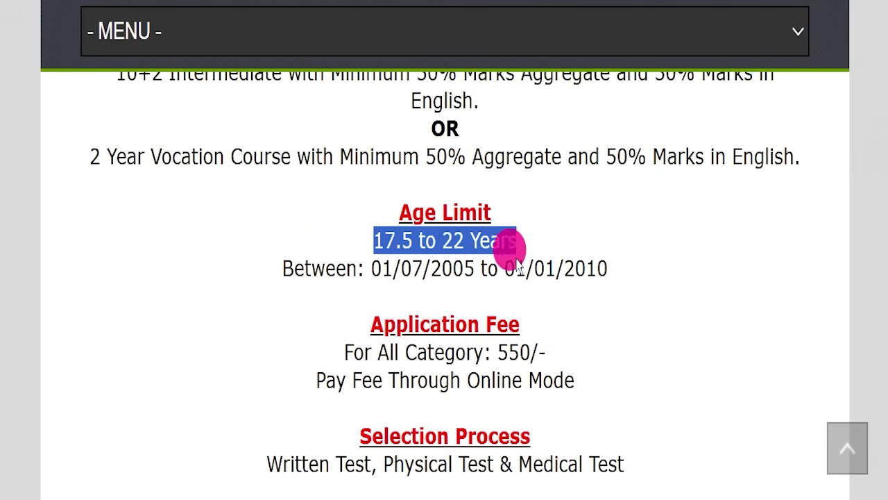
pyautogui.moveTo(345, 352); pyautogui.dragTo(584, 358)
pyautogui.scroll(-3, 594, 354)
pyautogui.moveTo(469, 211); pyautogui.dragTo(666, 210)
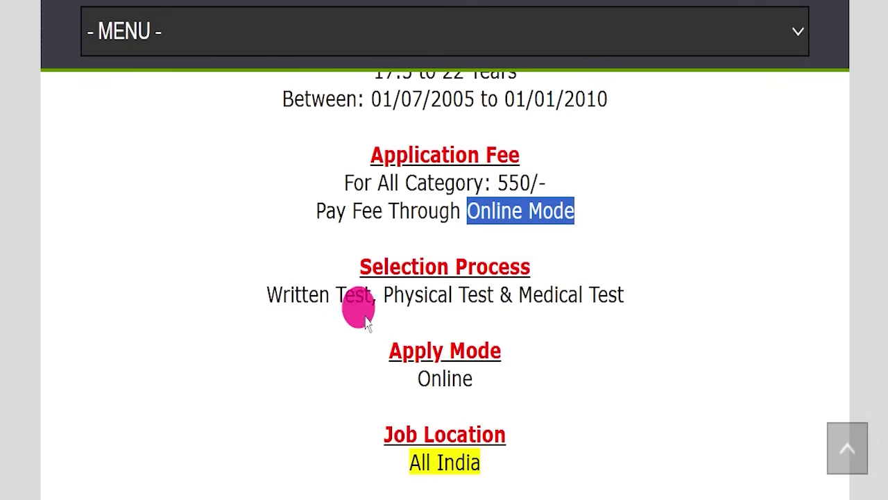
pyautogui.moveTo(263, 295); pyautogui.dragTo(644, 290)
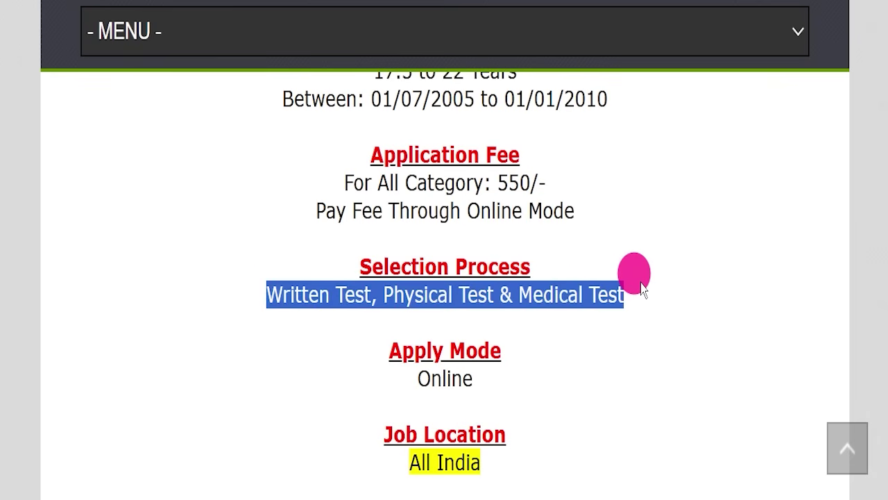
# Step: Highlight in turn the article's apply mode, job location and official website address
pyautogui.scroll(-2, 642, 290)
pyautogui.moveTo(358, 281); pyautogui.dragTo(541, 312)
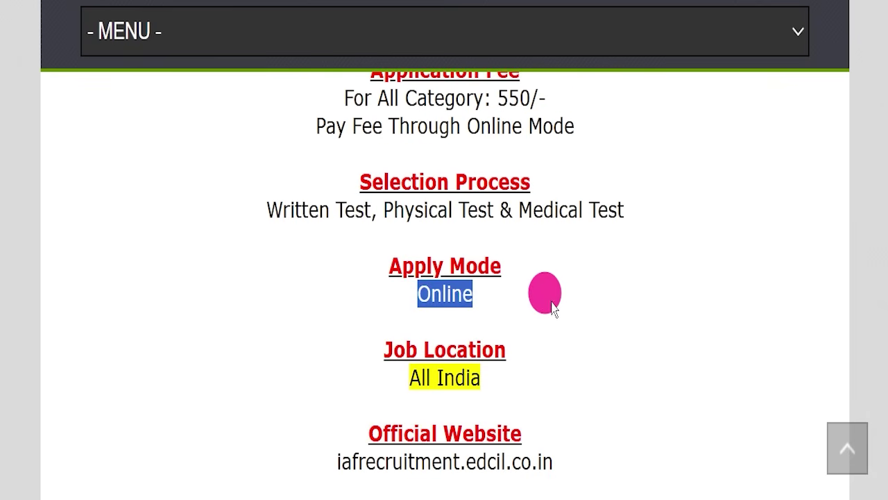
pyautogui.moveTo(361, 380); pyautogui.dragTo(545, 387)
pyautogui.scroll(-2, 545, 387)
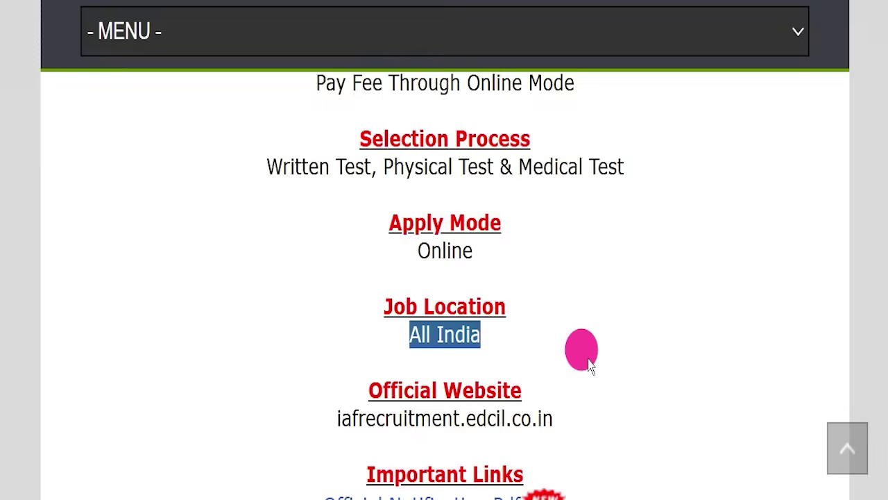
pyautogui.moveTo(309, 389); pyautogui.dragTo(566, 381)
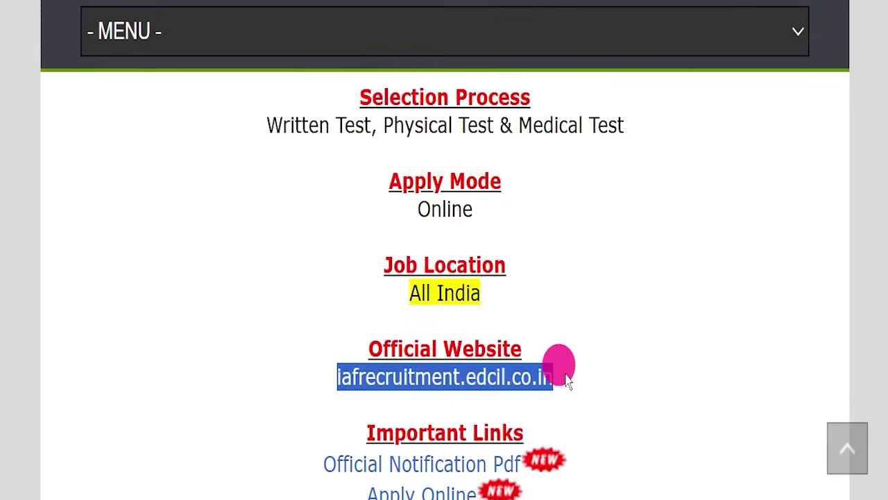
# Step: Look over the article's Important Links section and highlight its Official Notification Pdf link
pyautogui.moveTo(363, 350); pyautogui.dragTo(660, 361)
pyautogui.scroll(-2, 716, 310)
pyautogui.click(716, 310)
pyautogui.scroll(-1, 708, 291)
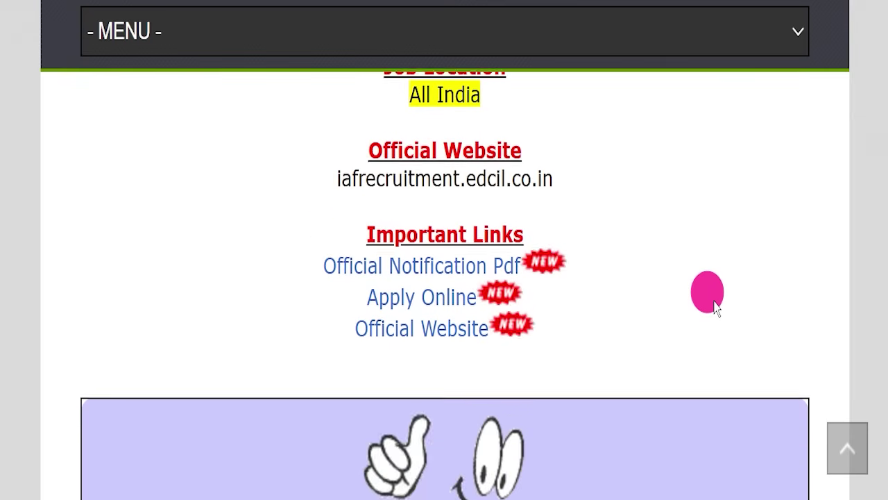
pyautogui.moveTo(290, 225); pyautogui.dragTo(585, 340)
pyautogui.click(363, 284)
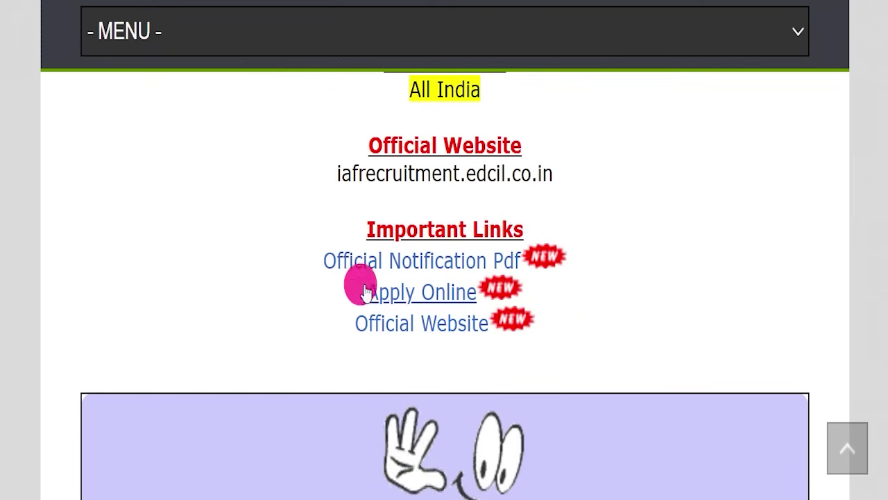
pyautogui.moveTo(305, 260); pyautogui.dragTo(515, 251)
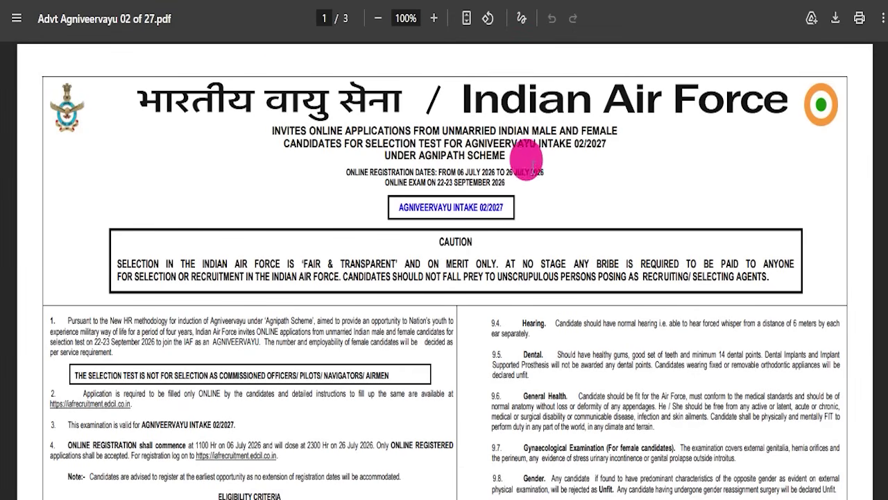
# Step: In the notification PDF, highlight the Agniveervayu Intake 02/2027 title, Eligibility Criteria heading, birth date range and Science Subjects qualification
pyautogui.moveTo(399, 200); pyautogui.dragTo(508, 201)
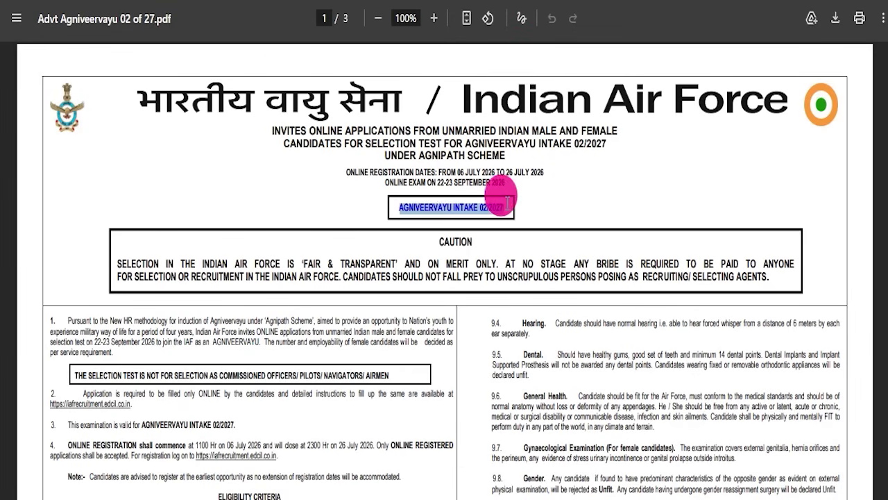
pyautogui.click(575, 206)
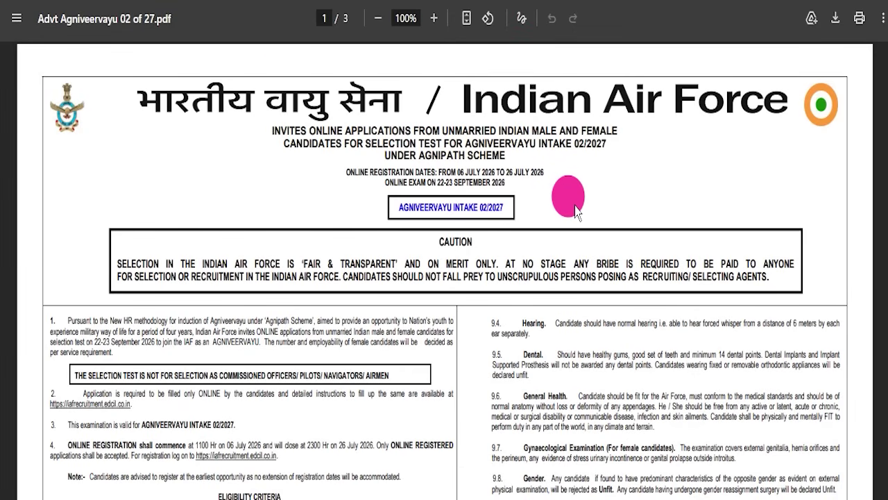
pyautogui.scroll(-4, 293, 192)
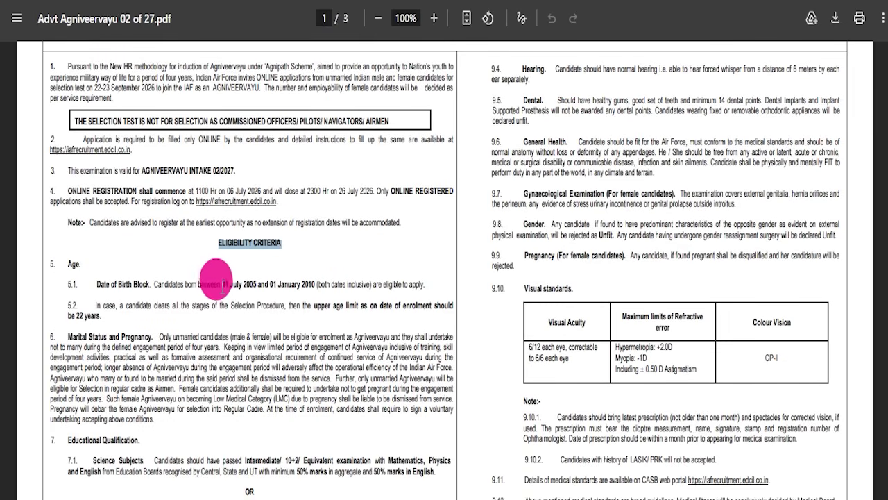
pyautogui.moveTo(154, 284); pyautogui.dragTo(314, 284)
pyautogui.scroll(-1, 208, 305)
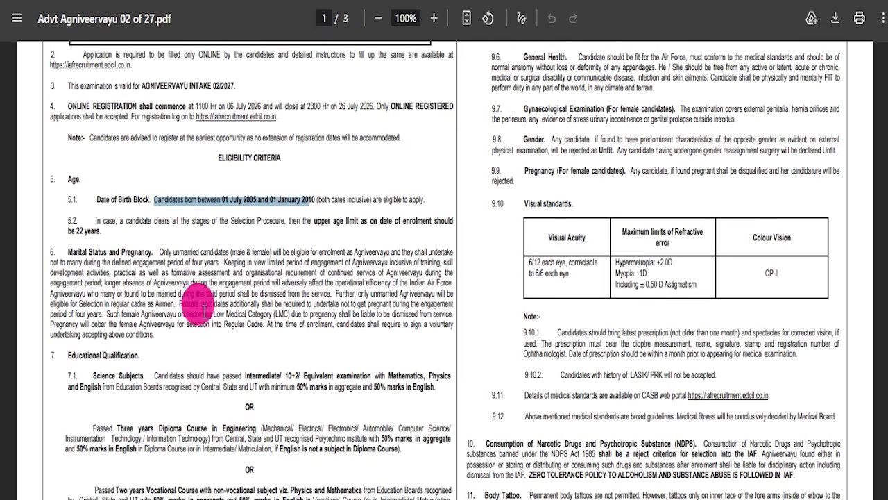
pyautogui.moveTo(185, 378); pyautogui.dragTo(329, 385)
# Step: Skim all three pages of the notification PDF, covering medical standards, online test, fitness test and application instructions, and return towards its beginning
pyautogui.scroll(-5, 576, 323)
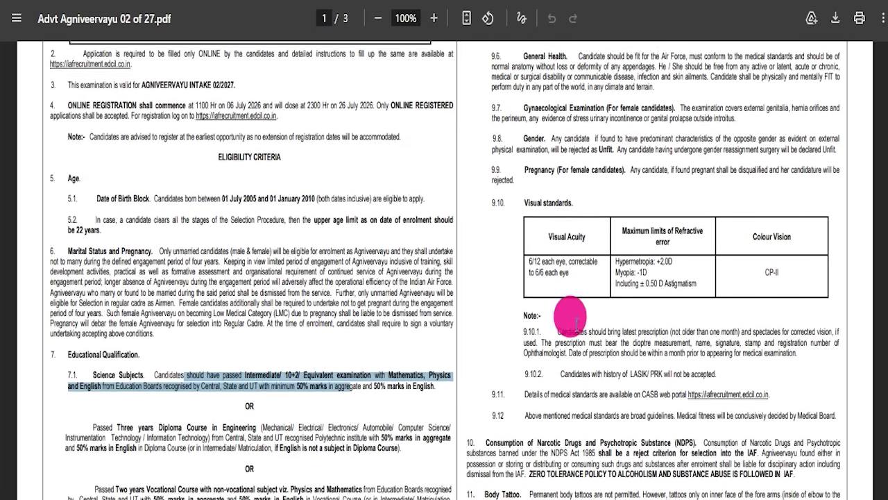
pyautogui.scroll(-9, 489, 295)
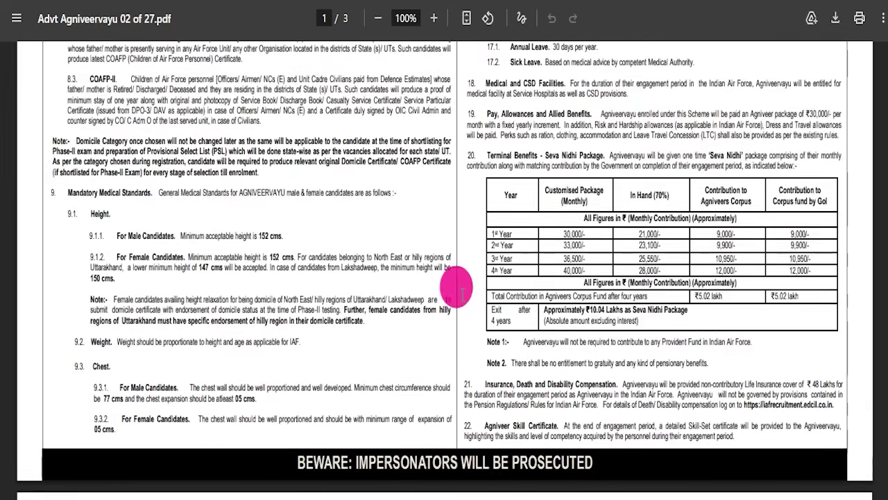
pyautogui.scroll(-9, 461, 292)
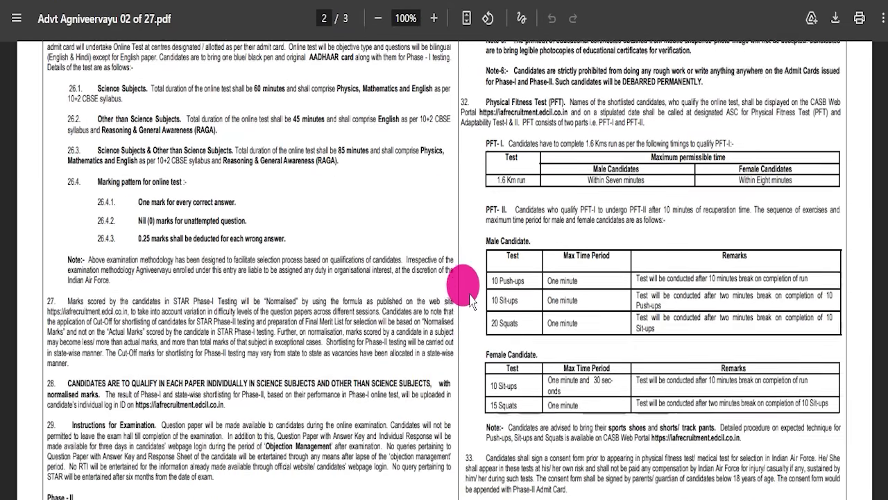
pyautogui.scroll(-10, 468, 292)
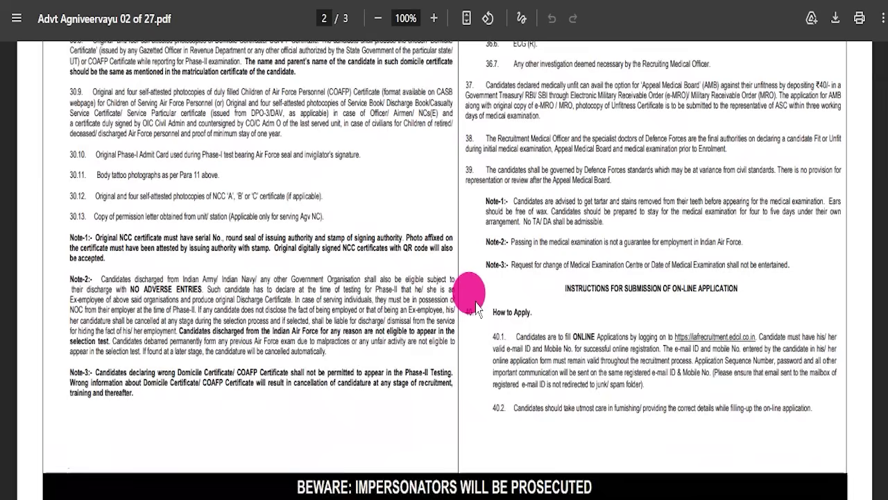
pyautogui.scroll(-6, 478, 309)
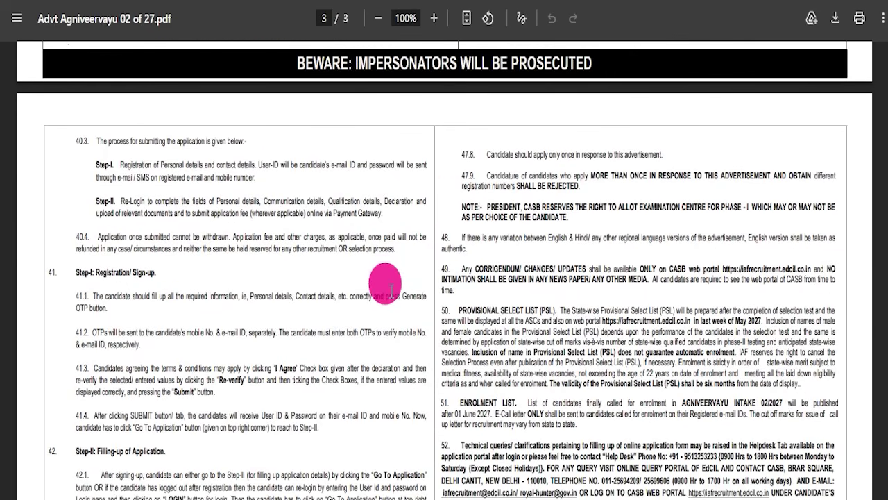
pyautogui.scroll(-6, 218, 323)
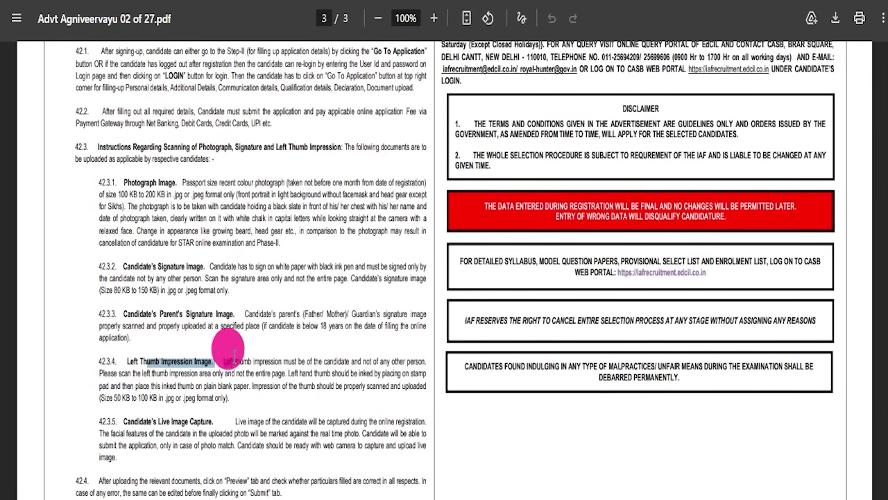
pyautogui.scroll(-5, 246, 353)
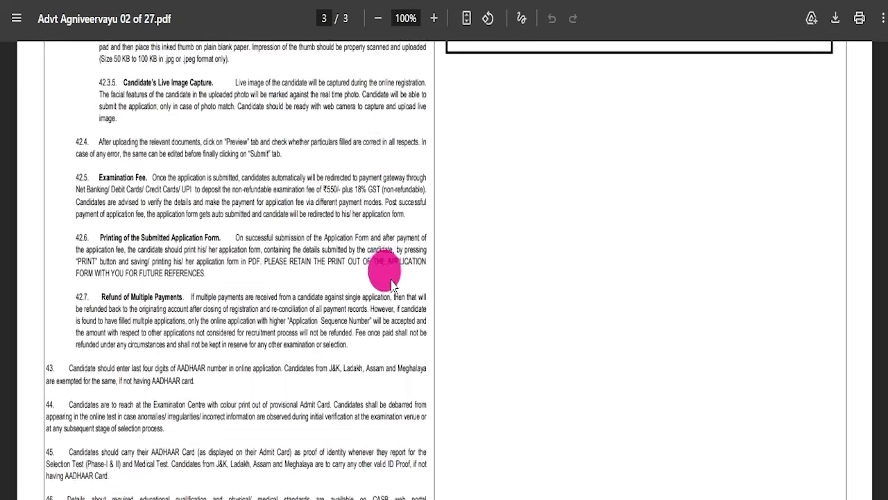
pyautogui.scroll(-3, 390, 281)
pyautogui.scroll(15, 380, 278)
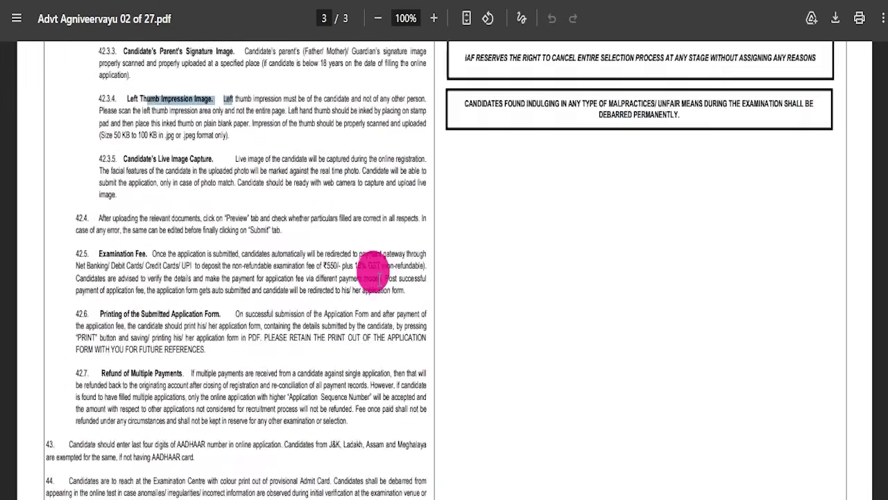
pyautogui.scroll(12, 354, 277)
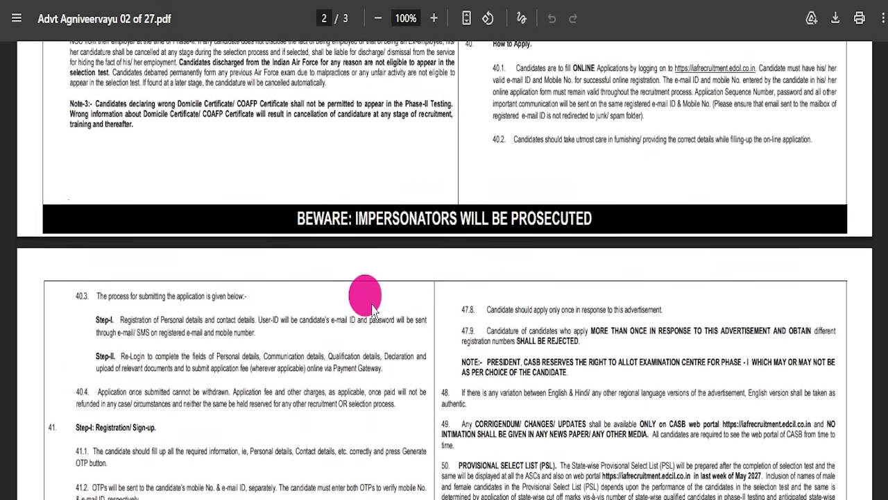
pyautogui.scroll(3, 368, 298)
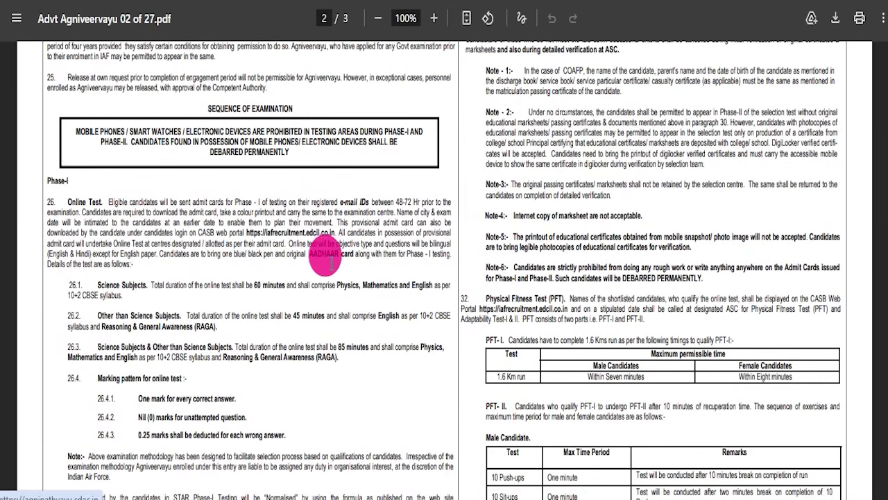
pyautogui.scroll(6, 332, 262)
pyautogui.scroll(10, 424, 315)
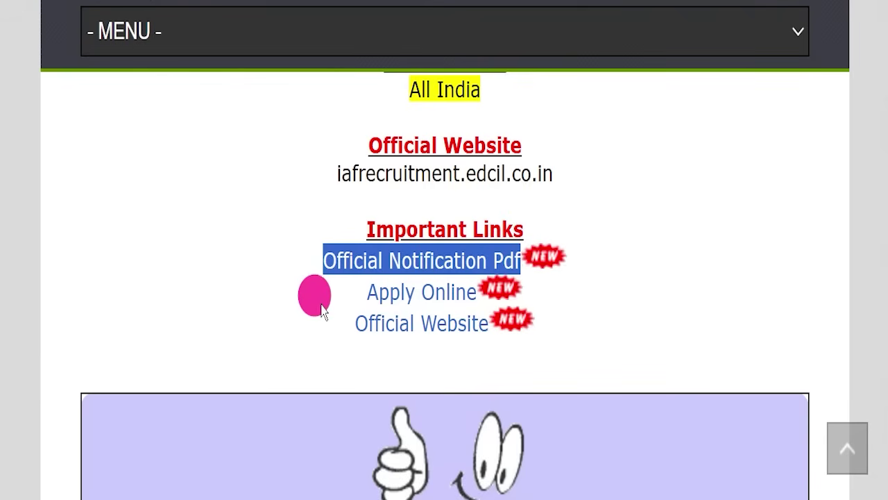
# Step: Highlight the article's Apply Online link and look over the IAF Agniveervayu Intake 02/2027 sign-in page
pyautogui.moveTo(312, 297); pyautogui.dragTo(470, 292)
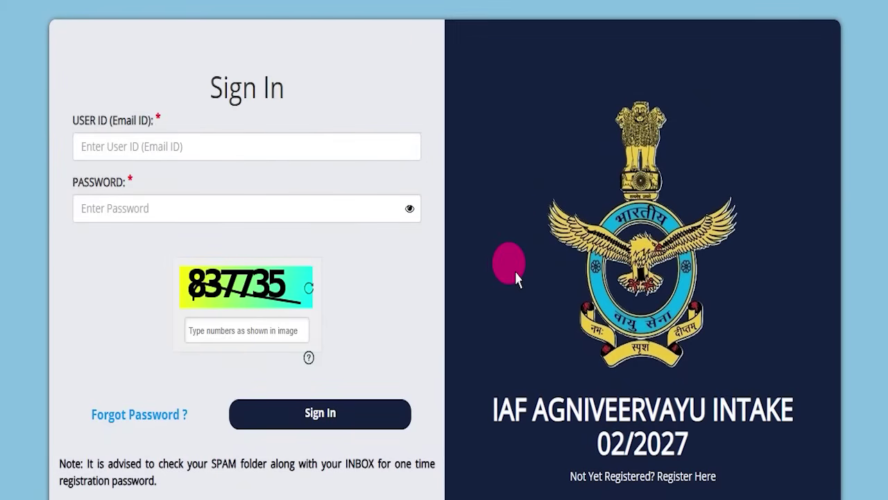
pyautogui.scroll(-1, 511, 278)
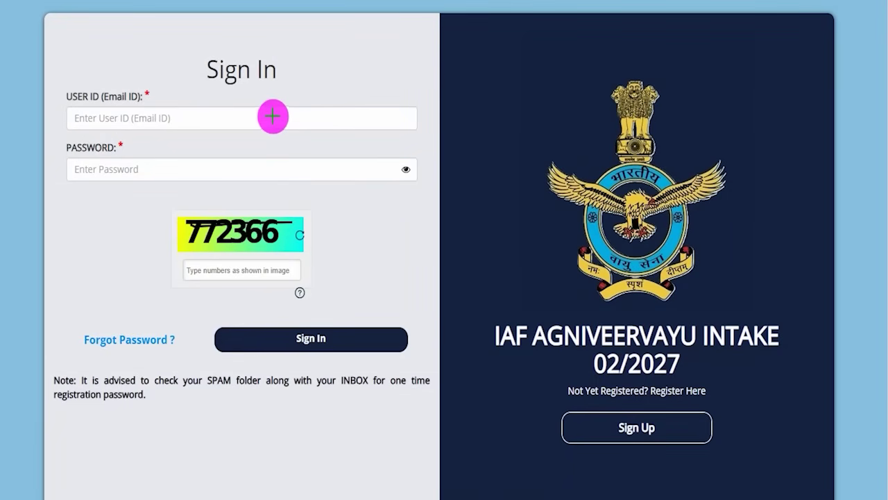
# Step: Mark the user ID, password and captcha areas with magenta strokes, point an arrow at Sign In, and erase the annotations
pyautogui.moveTo(273, 116); pyautogui.dragTo(333, 60)
pyautogui.moveTo(146, 169); pyautogui.dragTo(188, 125)
pyautogui.moveTo(309, 225); pyautogui.dragTo(363, 179)
pyautogui.moveTo(214, 274); pyautogui.dragTo(251, 273)
pyautogui.moveTo(462, 193)
pyautogui.mouseDown()
pyautogui.moveTo(363, 277)
pyautogui.moveTo(340, 331)
pyautogui.mouseUp()
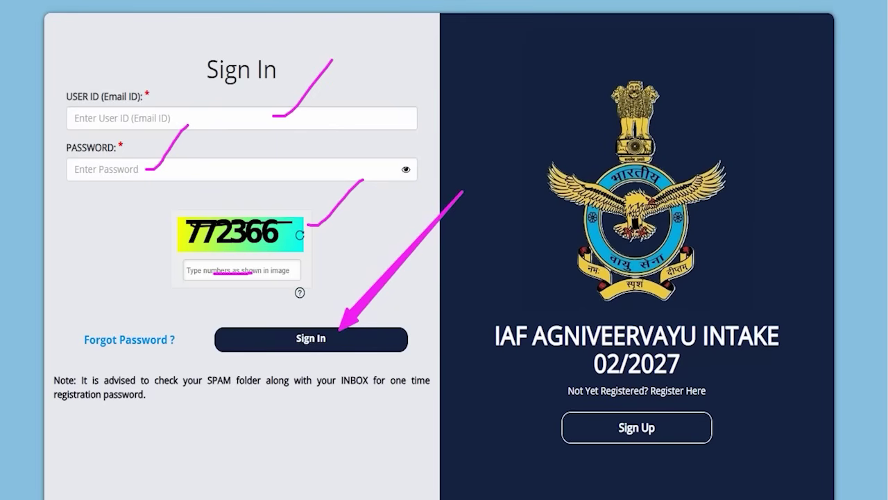
pyautogui.press('e')
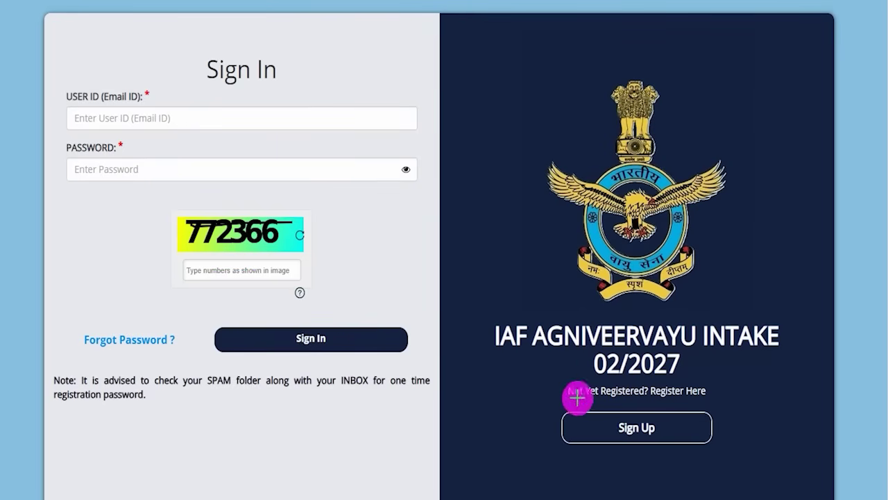
# Step: Frame the Sign Up option with a magenta rectangle and open the candidate registration choices
pyautogui.moveTo(495, 405)
pyautogui.mouseDown()
pyautogui.moveTo(666, 422)
pyautogui.moveTo(728, 434)
pyautogui.moveTo(774, 457)
pyautogui.mouseUp()
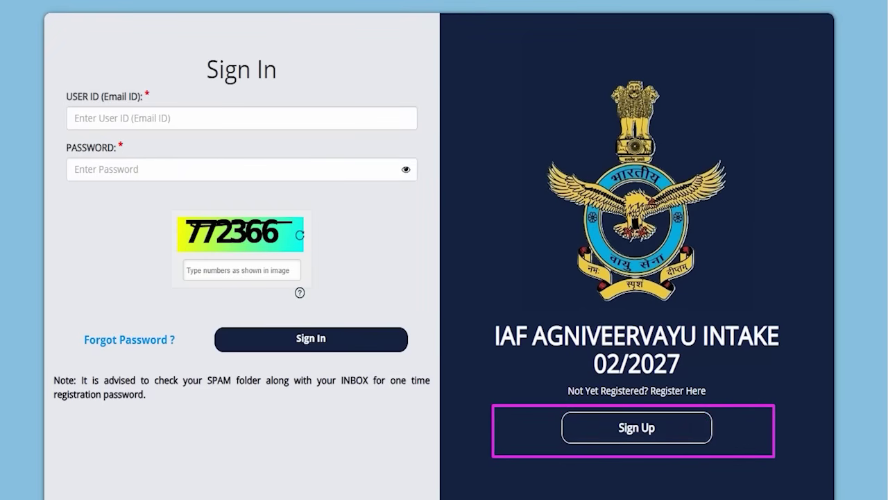
pyautogui.click(622, 427)
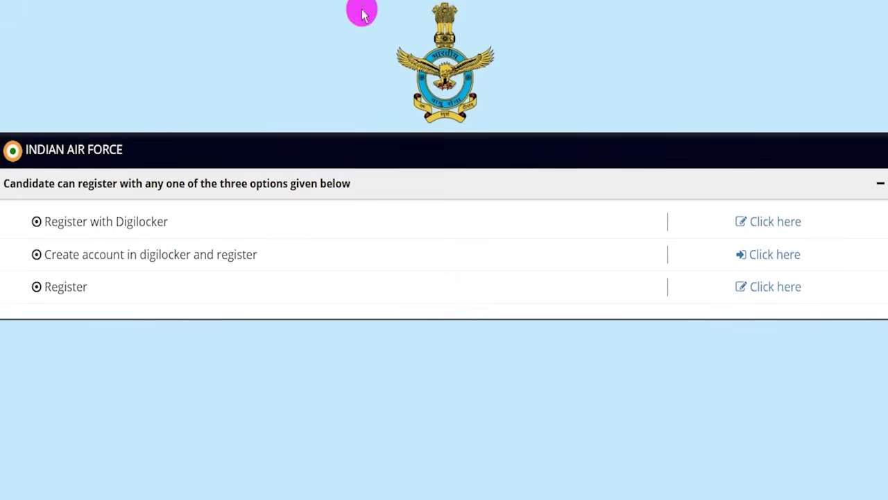
# Step: Mark the registration page with magenta strokes at Register with Digilocker, frame the Register option, and erase the annotations
pyautogui.moveTo(189, 132); pyautogui.dragTo(326, 33)
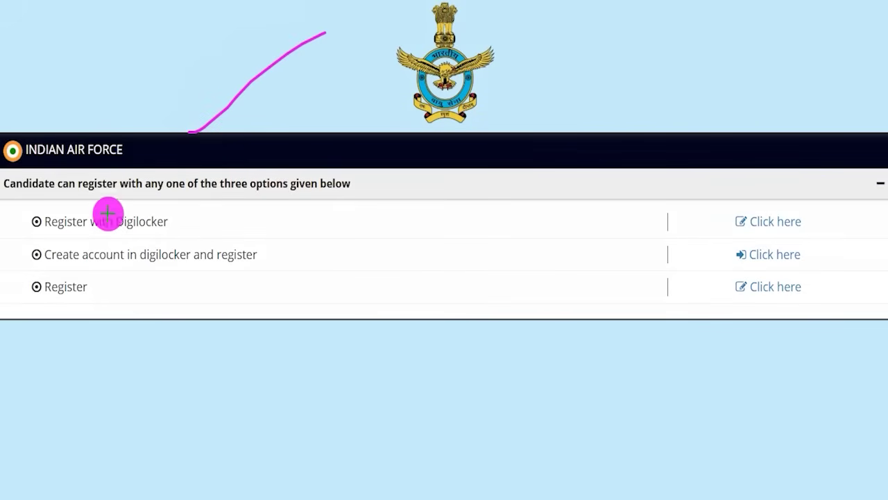
pyautogui.moveTo(184, 225); pyautogui.dragTo(221, 179)
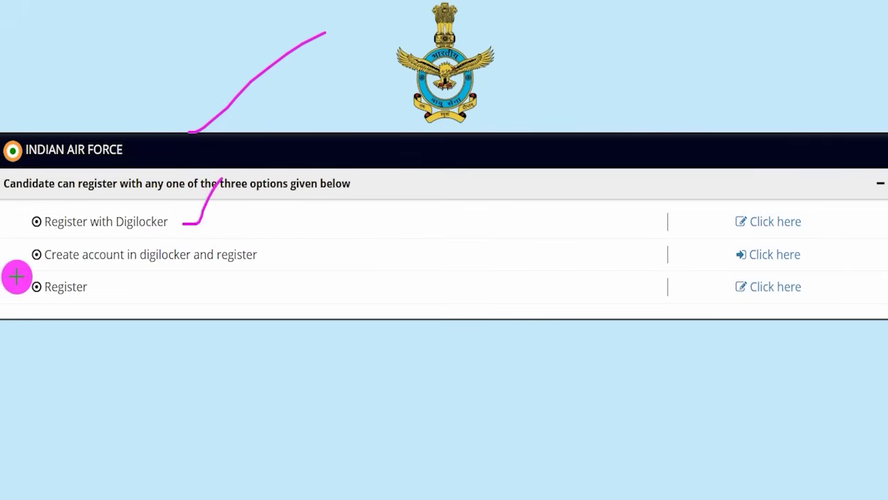
pyautogui.moveTo(19, 272)
pyautogui.mouseDown()
pyautogui.moveTo(90, 278)
pyautogui.moveTo(122, 304)
pyautogui.mouseUp()
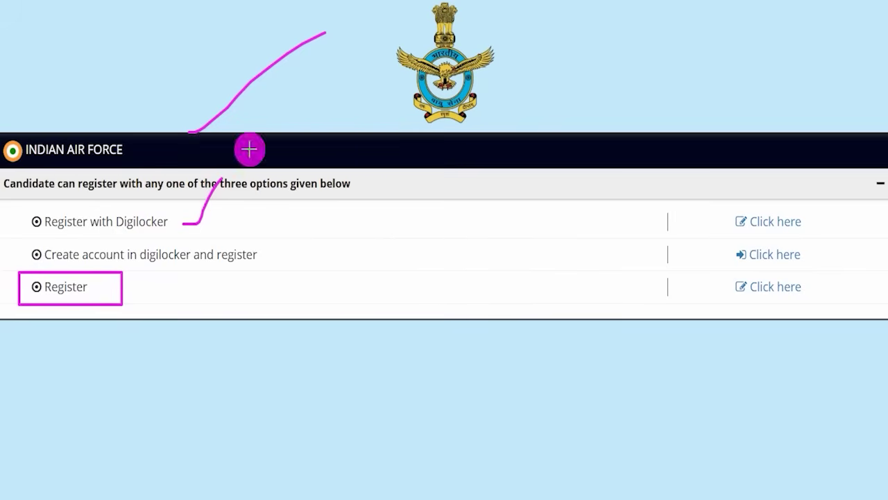
pyautogui.press('Escape')
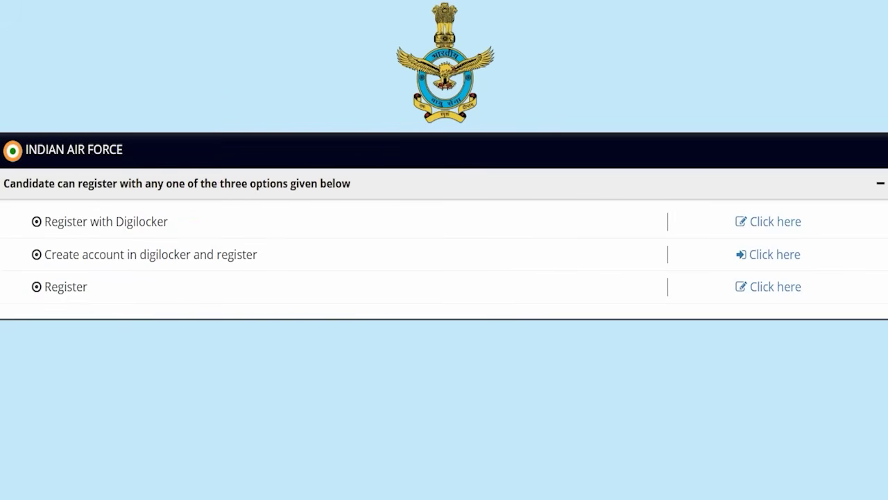
# Step: Highlight Register with Digilocker, open its sign-in page and look through the Mobile, Username and Other ID methods
pyautogui.moveTo(58, 221); pyautogui.dragTo(158, 220)
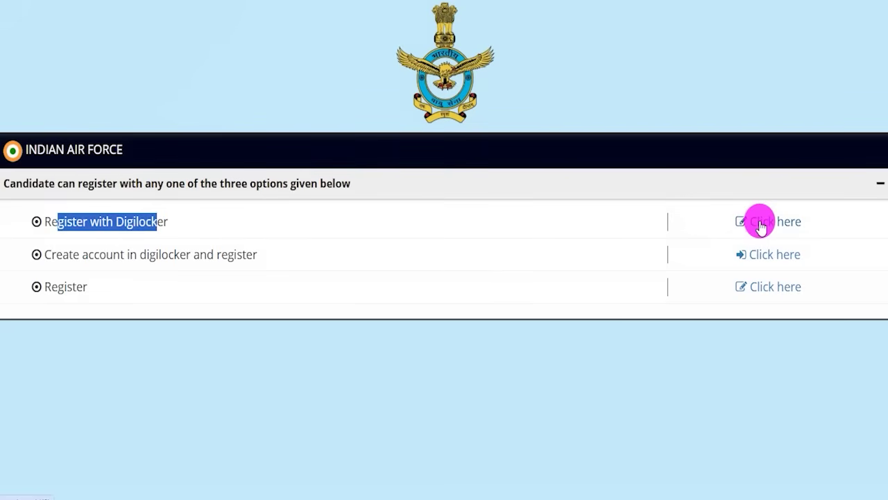
pyautogui.click(761, 223)
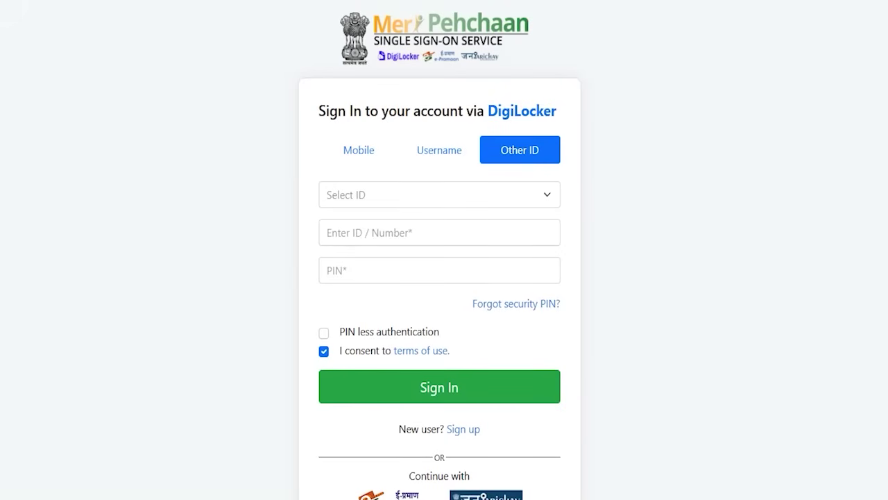
pyautogui.click(350, 153)
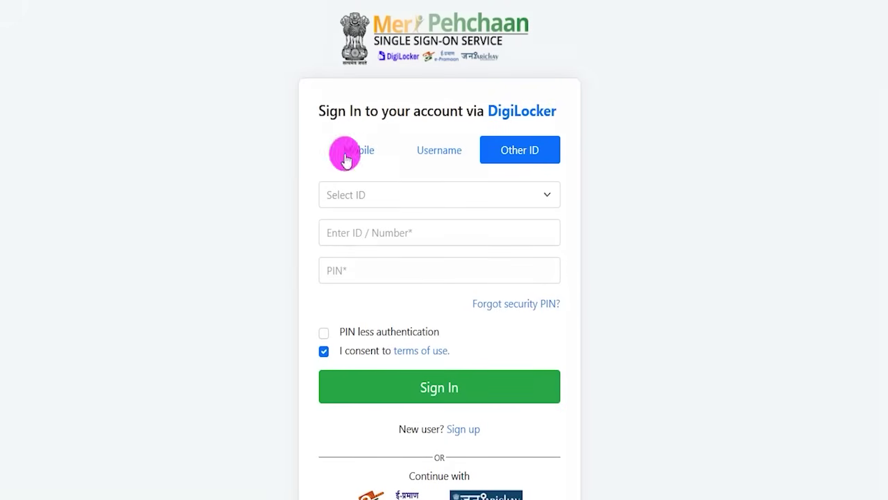
pyautogui.click(452, 152)
pyautogui.click(525, 148)
pyautogui.click(358, 154)
pyautogui.click(442, 153)
pyautogui.click(517, 154)
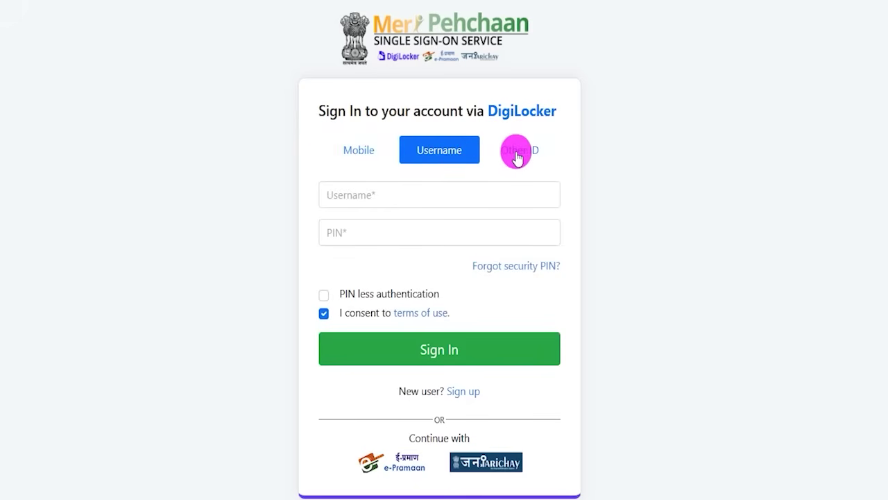
pyautogui.click(369, 155)
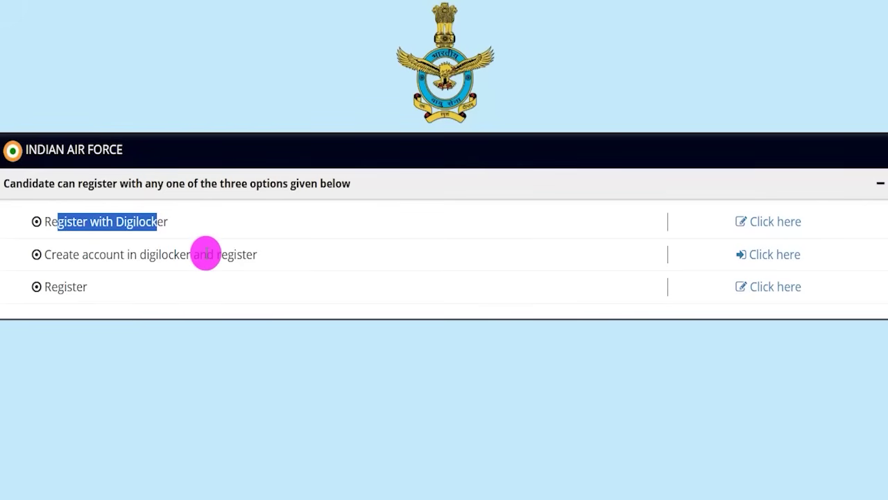
# Step: Highlight Create account in digilocker and register, frame its Click here link in magenta, and erase the frame
pyautogui.moveTo(88, 254); pyautogui.dragTo(229, 253)
pyautogui.moveTo(56, 254); pyautogui.dragTo(227, 254)
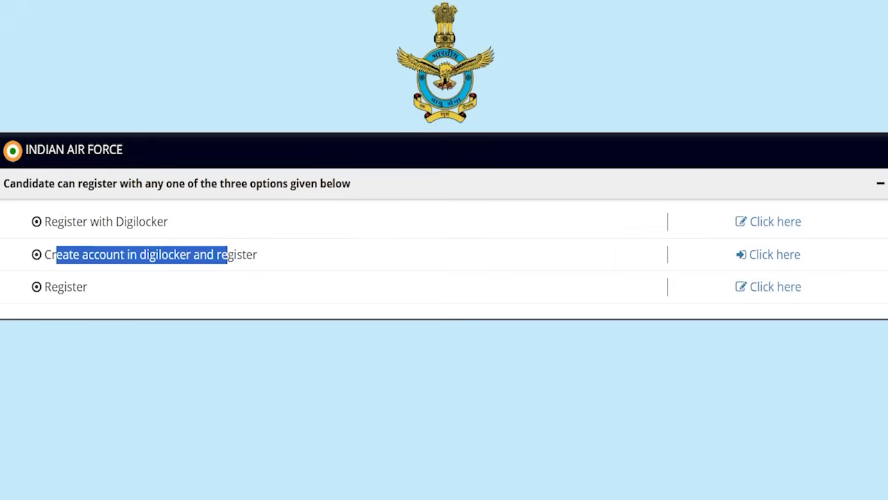
pyautogui.moveTo(718, 237)
pyautogui.mouseDown()
pyautogui.moveTo(783, 242)
pyautogui.moveTo(817, 265)
pyautogui.mouseUp()
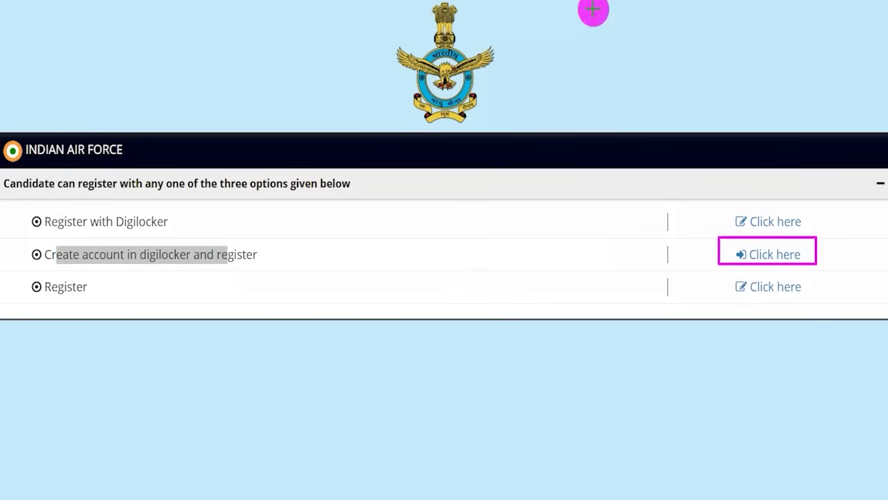
pyautogui.press('Escape')
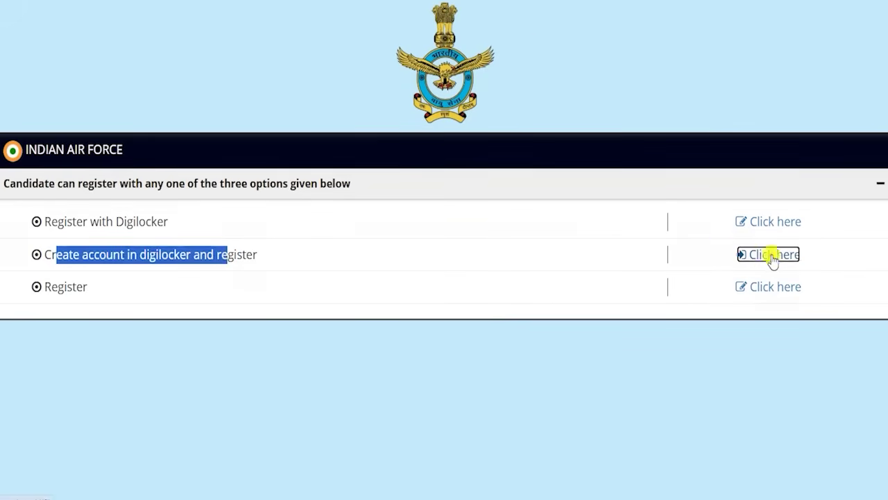
# Step: Open the DigiLocker account sign-up form, highlight DigiLocker in its heading, and return to the registration options
pyautogui.click(772, 257)
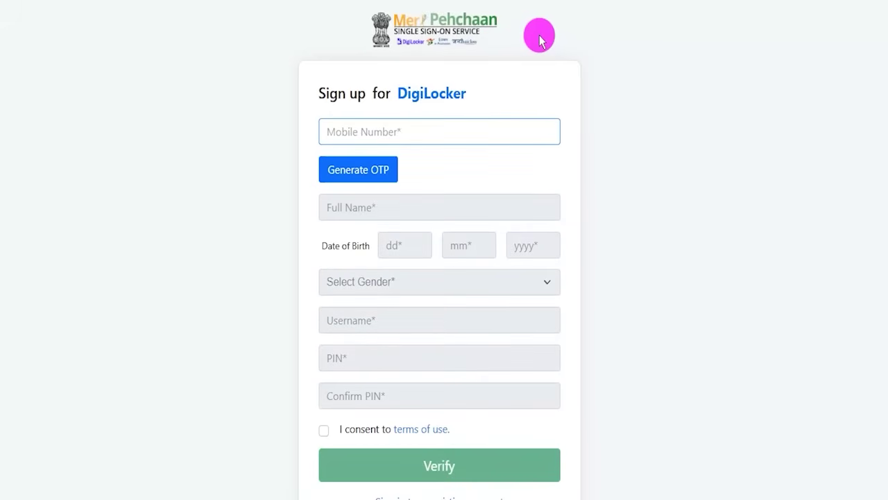
pyautogui.moveTo(399, 92); pyautogui.dragTo(472, 95)
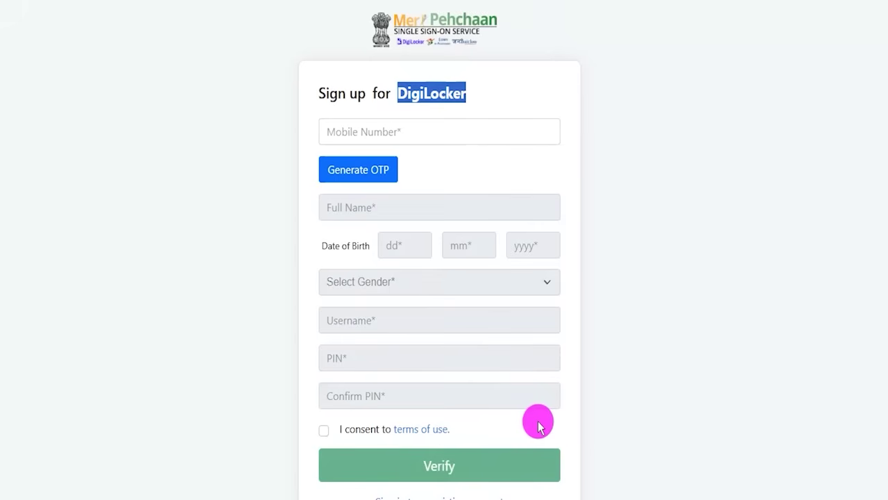
pyautogui.hotkey('alt', 'Left')
pyautogui.click(317, 387)
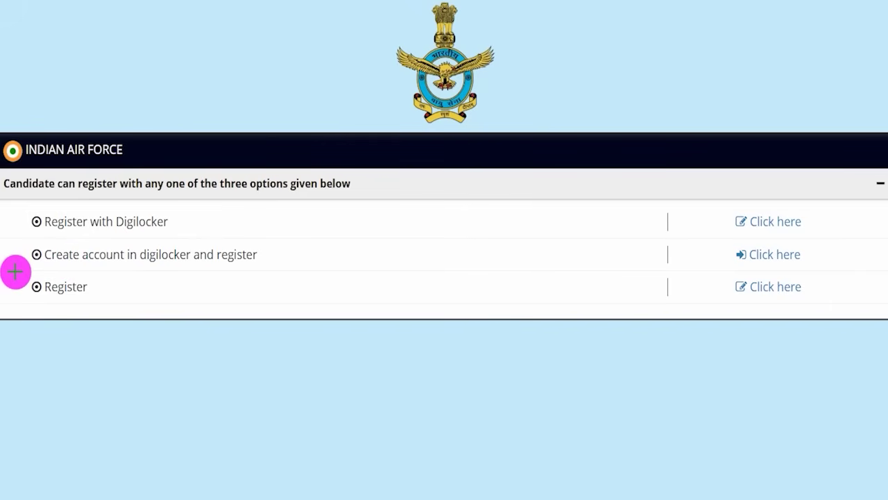
# Step: Frame the plain Register option and its Click here link in magenta, erase the frames, and open the Sign Up form
pyautogui.moveTo(17, 270)
pyautogui.mouseDown()
pyautogui.moveTo(65, 274)
pyautogui.moveTo(130, 304)
pyautogui.mouseUp()
pyautogui.moveTo(722, 270); pyautogui.dragTo(826, 301)
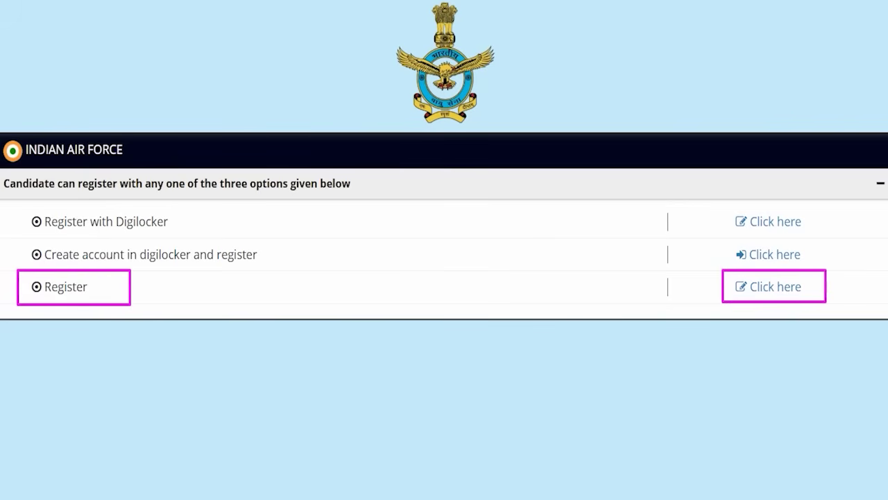
pyautogui.press('Escape')
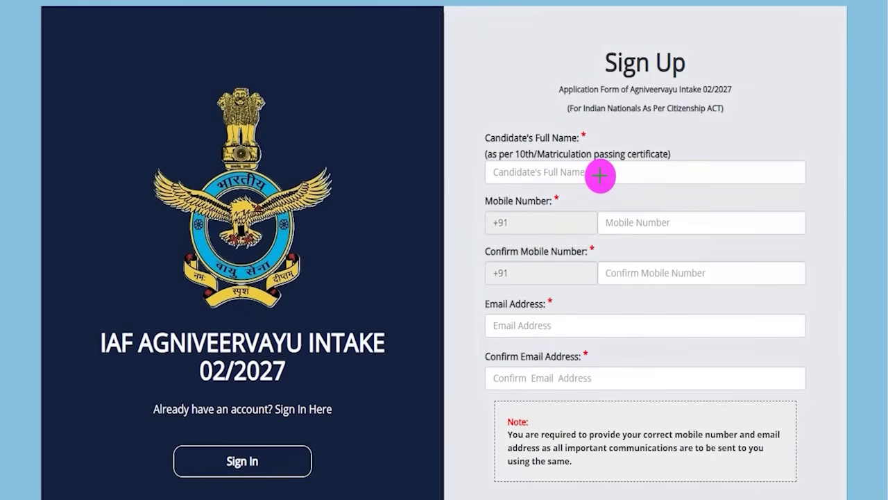
# Step: Mark the full name, mobile number, email address and both confirmation fields with magenta strokes, and erase the annotations
pyautogui.moveTo(600, 175); pyautogui.dragTo(654, 126)
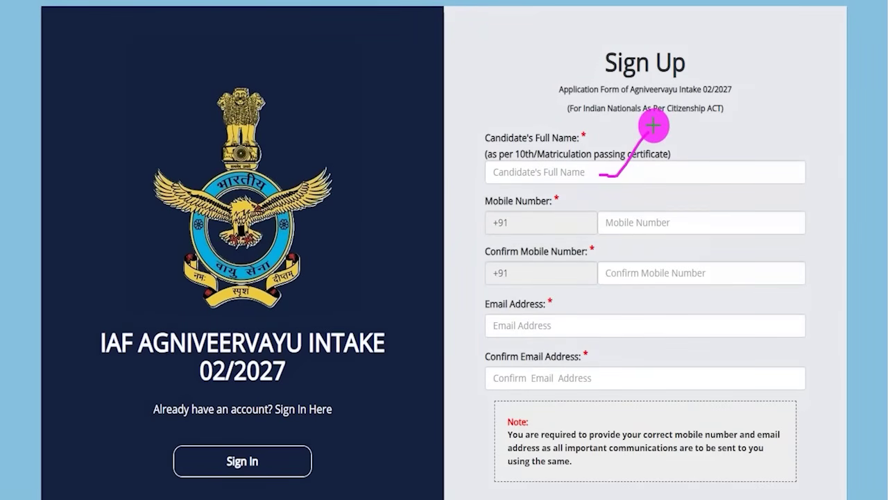
pyautogui.moveTo(651, 221); pyautogui.dragTo(679, 193)
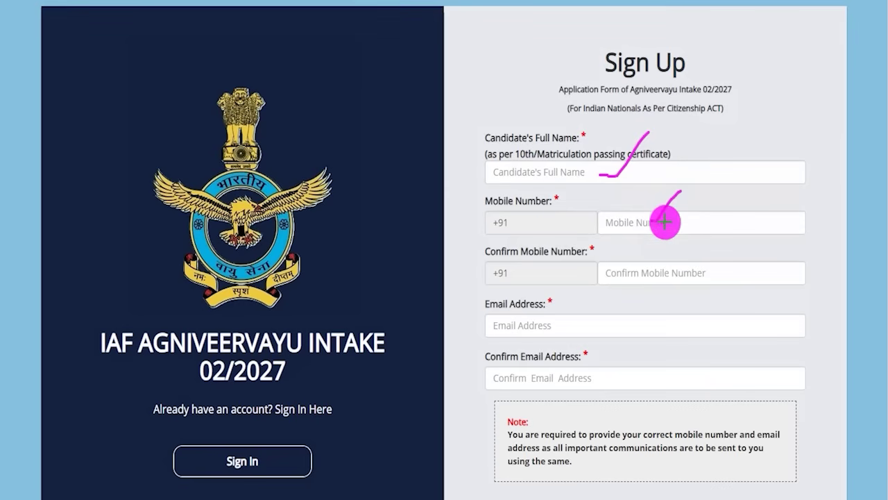
pyautogui.moveTo(662, 272); pyautogui.dragTo(682, 251)
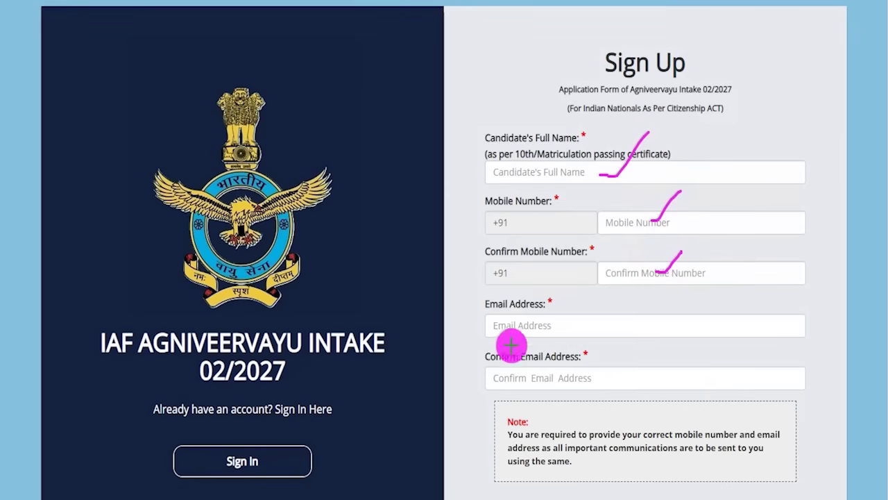
pyautogui.moveTo(495, 330); pyautogui.dragTo(534, 326)
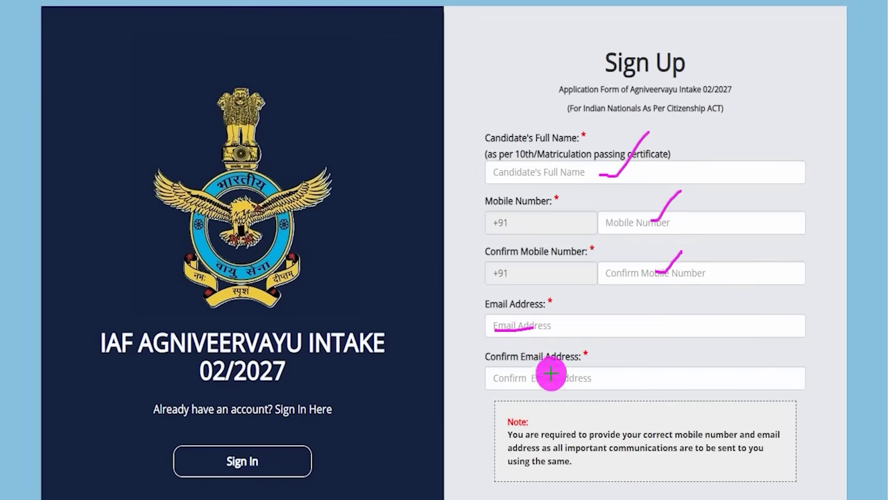
pyautogui.moveTo(592, 375); pyautogui.dragTo(616, 343)
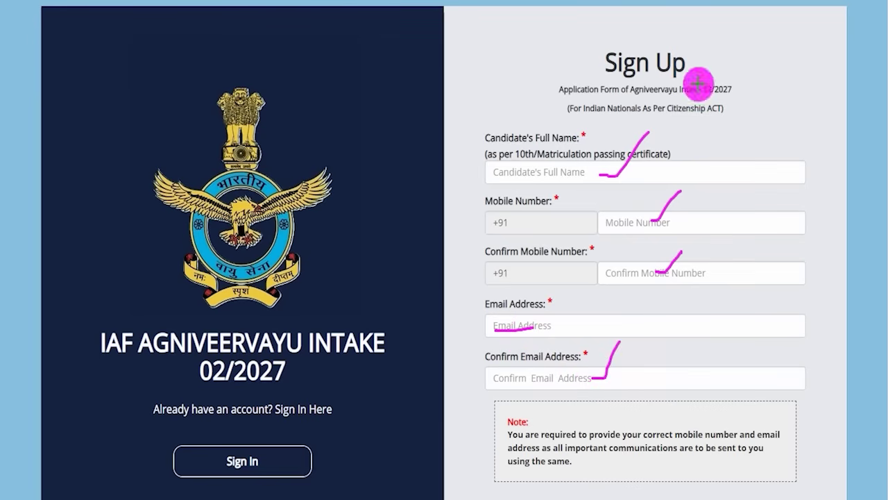
pyautogui.press('Escape')
# Step: Frame Generate OTP, mark the Captcha Authentication title, image and entry field in magenta, and point an arrow at Submit
pyautogui.scroll(-4, 563, 321)
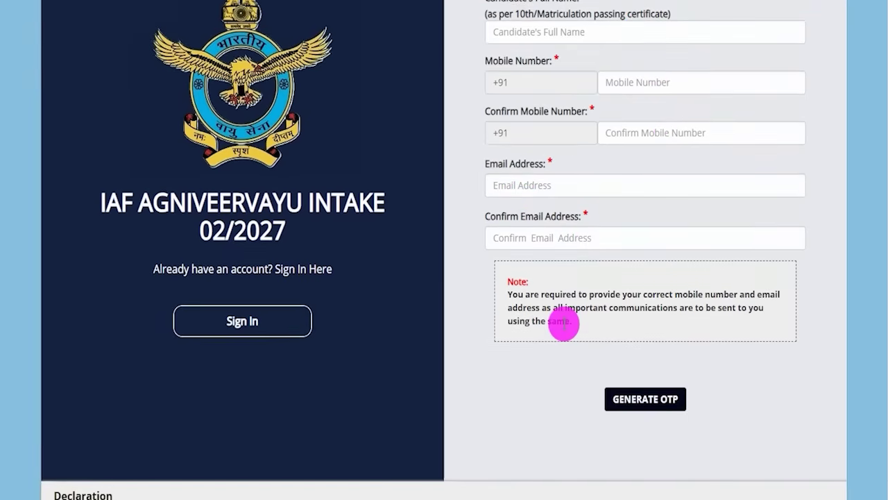
pyautogui.moveTo(569, 229); pyautogui.dragTo(712, 288)
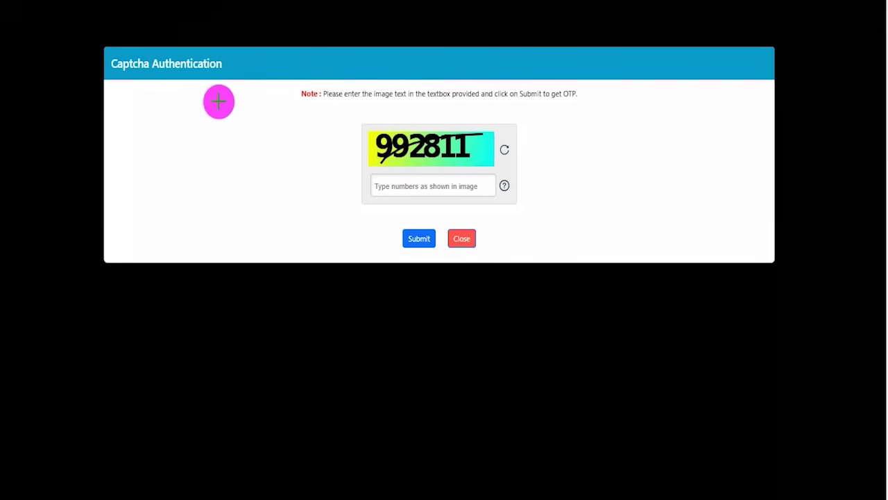
pyautogui.moveTo(219, 102); pyautogui.dragTo(252, 61)
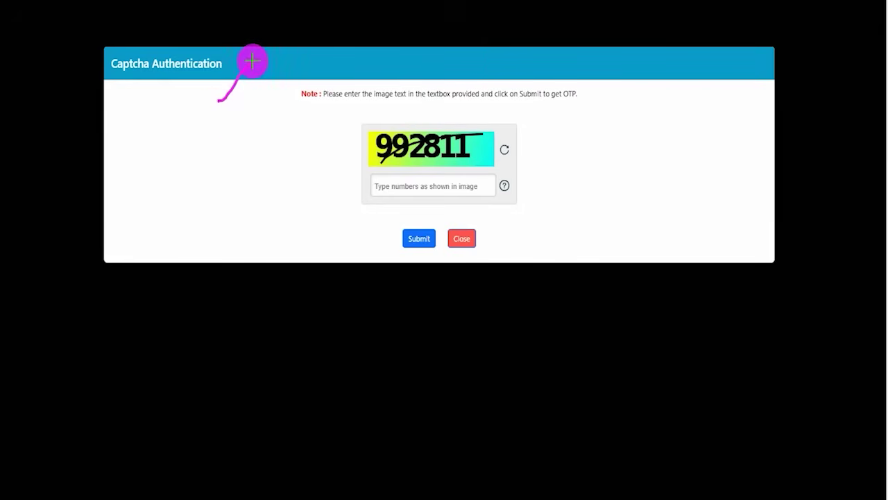
pyautogui.moveTo(500, 135); pyautogui.dragTo(532, 113)
pyautogui.moveTo(412, 189); pyautogui.dragTo(461, 188)
pyautogui.moveTo(270, 221); pyautogui.dragTo(401, 238)
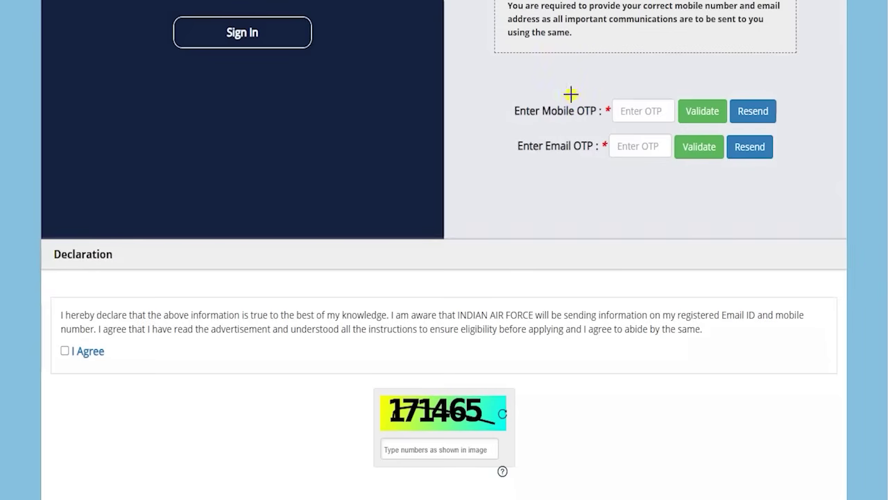
# Step: Tick the mobile and email OTP labels, entry fields, Validate buttons and I Agree checkbox in magenta, and erase the marks
pyautogui.moveTo(570, 93); pyautogui.dragTo(598, 63)
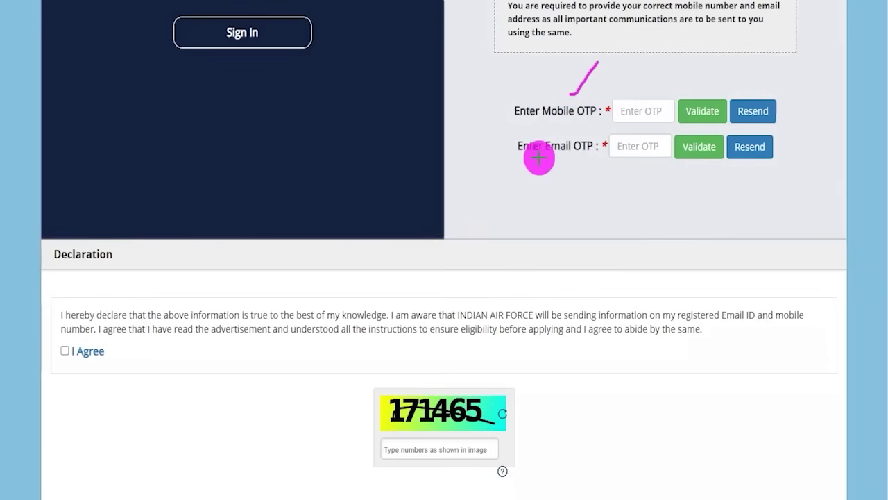
pyautogui.moveTo(540, 162); pyautogui.dragTo(566, 131)
pyautogui.moveTo(626, 104); pyautogui.dragTo(652, 69)
pyautogui.moveTo(619, 143); pyautogui.dragTo(637, 119)
pyautogui.moveTo(698, 100); pyautogui.dragTo(723, 64)
pyautogui.moveTo(708, 139); pyautogui.dragTo(726, 118)
pyautogui.moveTo(537, 96); pyautogui.dragTo(569, 54)
pyautogui.moveTo(525, 141); pyautogui.dragTo(552, 111)
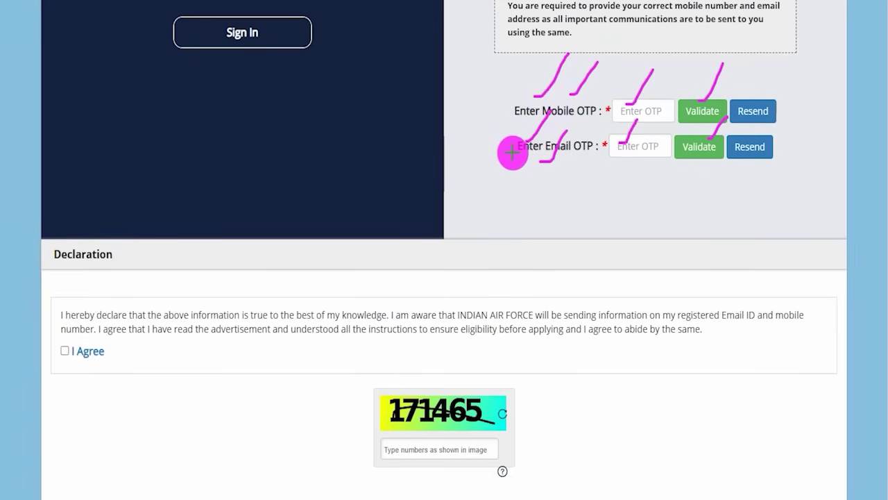
pyautogui.moveTo(64, 351); pyautogui.dragTo(96, 307)
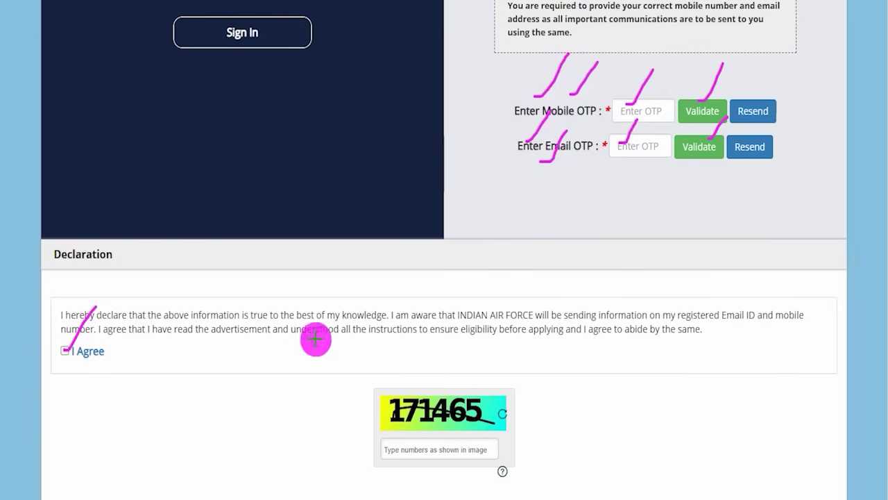
pyautogui.press('Escape')
# Step: Mark the captcha image and number field below the declaration in magenta, and point an arrow at Reverify
pyautogui.scroll(-2, 399, 326)
pyautogui.moveTo(501, 333); pyautogui.dragTo(570, 287)
pyautogui.moveTo(432, 376); pyautogui.dragTo(472, 372)
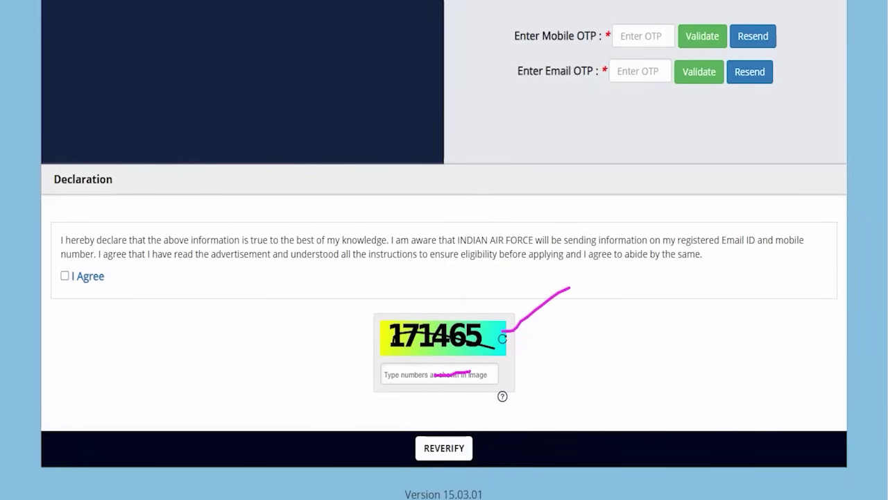
pyautogui.moveTo(630, 325); pyautogui.dragTo(478, 436)
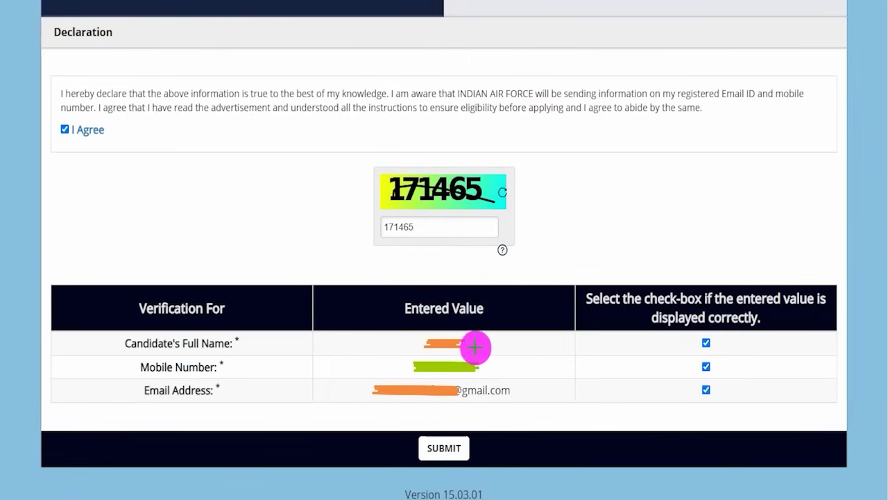
# Step: Tick the entered name, mobile and email values and their verification checkboxes in magenta, and point an arrow at Submit
pyautogui.moveTo(476, 347); pyautogui.dragTo(509, 326)
pyautogui.moveTo(492, 366); pyautogui.dragTo(526, 352)
pyautogui.moveTo(508, 389); pyautogui.dragTo(534, 373)
pyautogui.moveTo(720, 345); pyautogui.dragTo(749, 329)
pyautogui.moveTo(735, 371); pyautogui.dragTo(748, 364)
pyautogui.moveTo(730, 400); pyautogui.dragTo(756, 385)
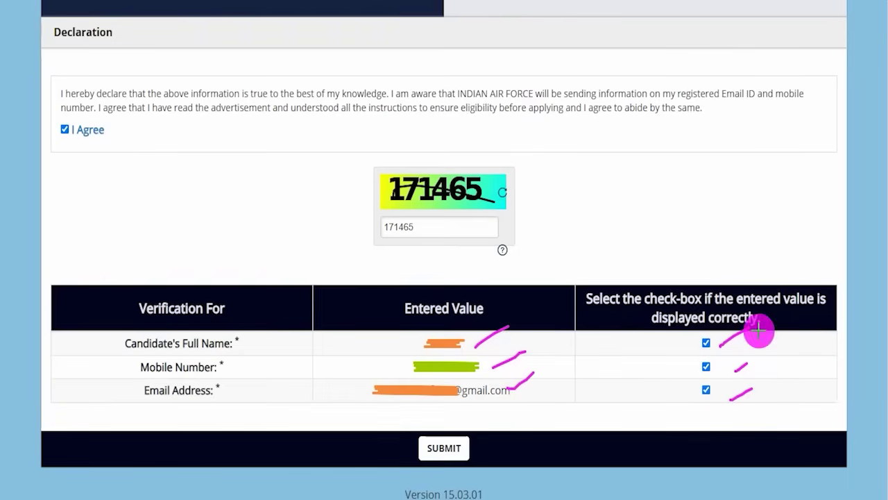
pyautogui.moveTo(627, 384); pyautogui.dragTo(475, 437)
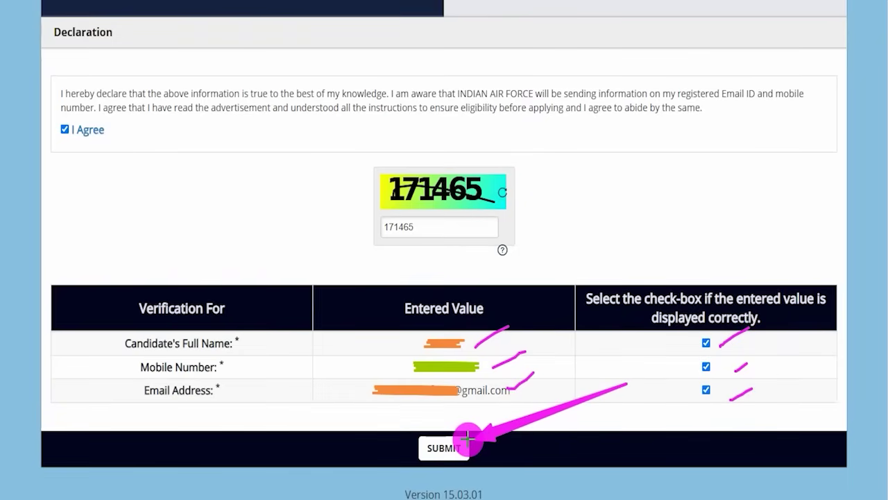
# Step: Submit the registration, and tick the success message, application number, User ID and default password wording in the note in magenta
pyautogui.click(467, 439)
pyautogui.moveTo(348, 54); pyautogui.dragTo(318, 74)
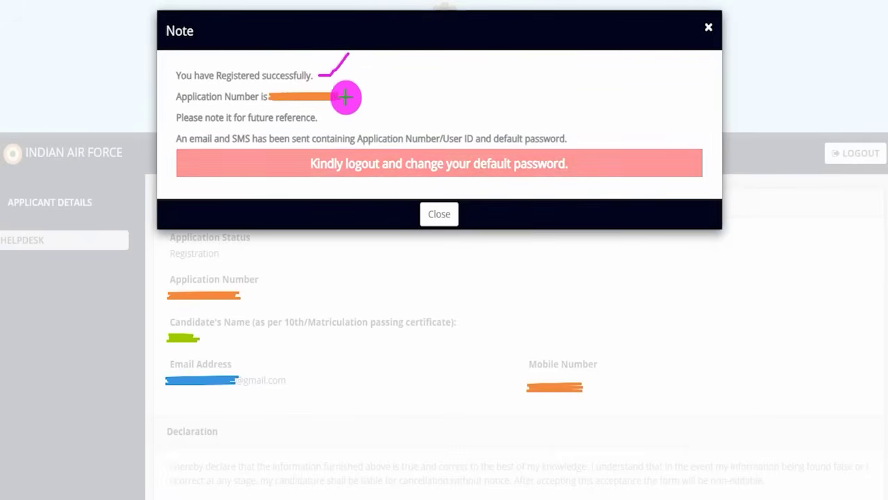
pyautogui.moveTo(345, 97); pyautogui.dragTo(375, 62)
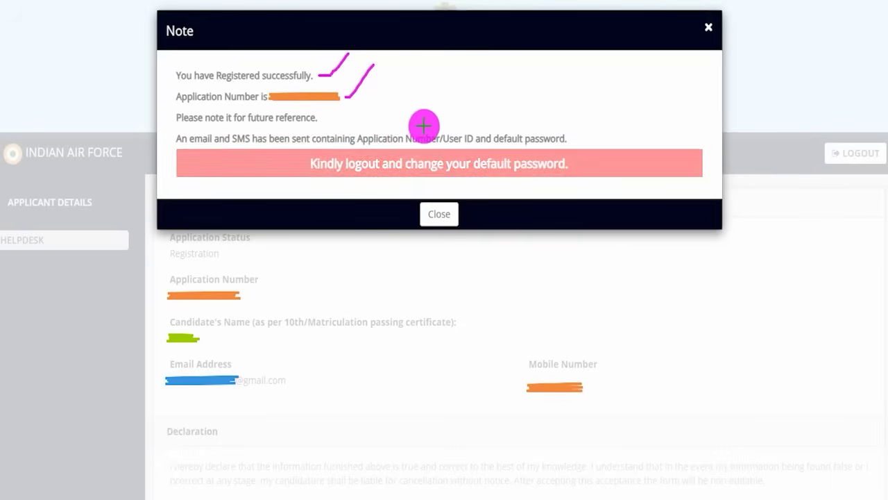
pyautogui.moveTo(424, 127); pyautogui.dragTo(451, 92)
pyautogui.moveTo(514, 128); pyautogui.dragTo(543, 81)
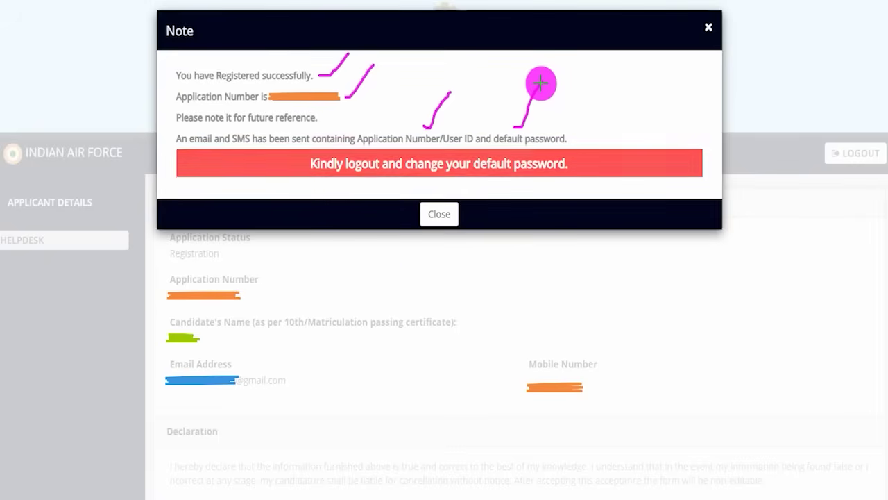
pyautogui.moveTo(540, 85); pyautogui.dragTo(543, 80)
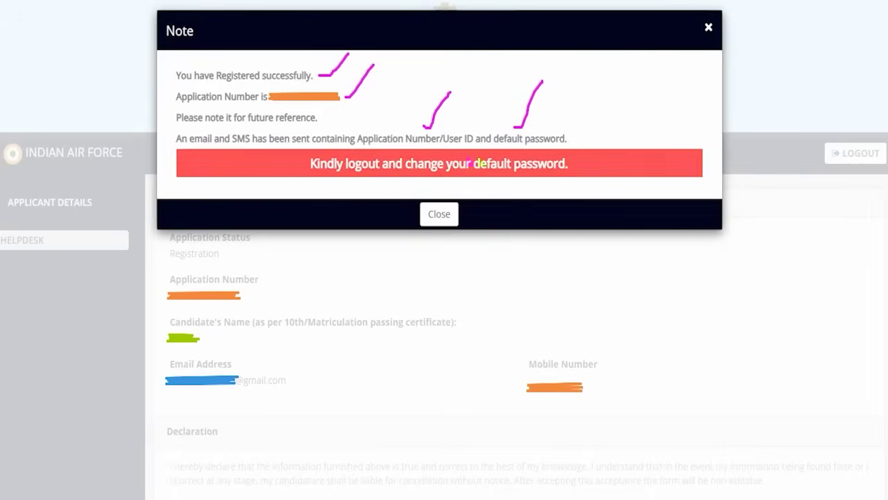
# Step: Close the registration note, and on the applicant page draw a magenta tick beside the emblem and an arrow at Logout
pyautogui.click(456, 203)
pyautogui.moveTo(511, 98); pyautogui.dragTo(565, 50)
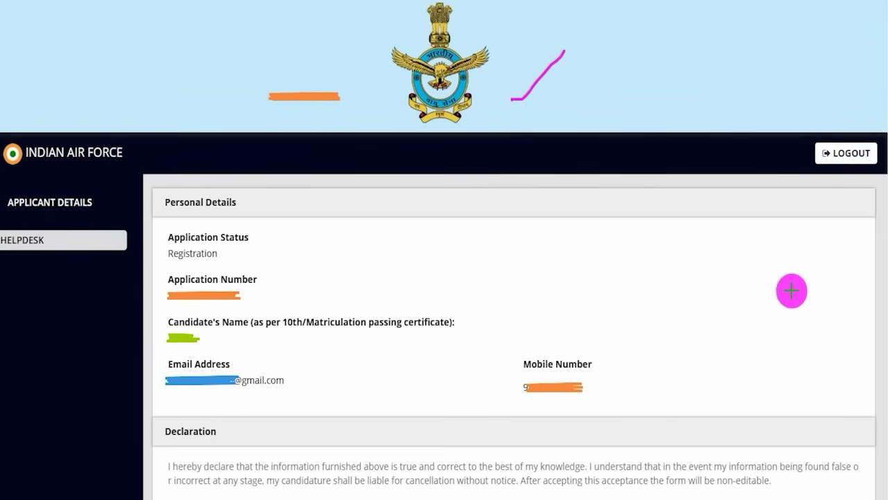
pyautogui.moveTo(796, 284); pyautogui.dragTo(844, 164)
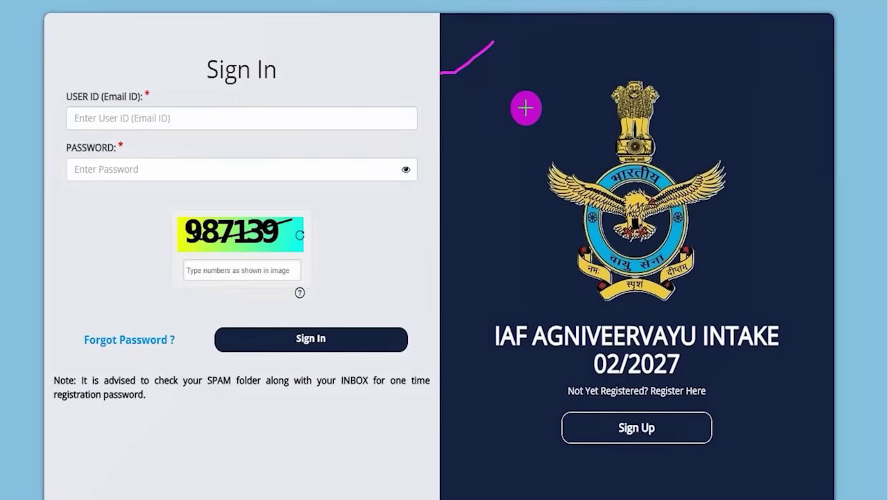
# Step: Tick the blank User ID and Password fields and captcha image in magenta, underline the captcha entry field, and point an arrow at Sign In
pyautogui.moveTo(167, 118); pyautogui.dragTo(191, 83)
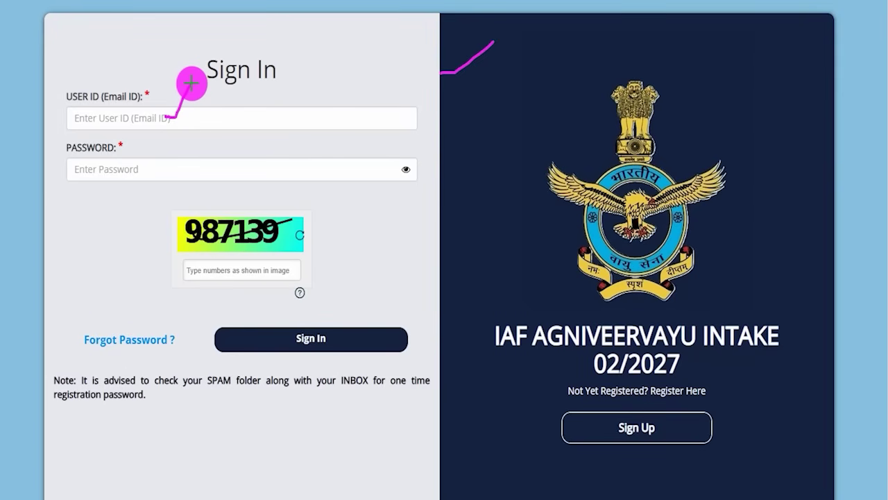
pyautogui.moveTo(209, 119); pyautogui.dragTo(242, 84)
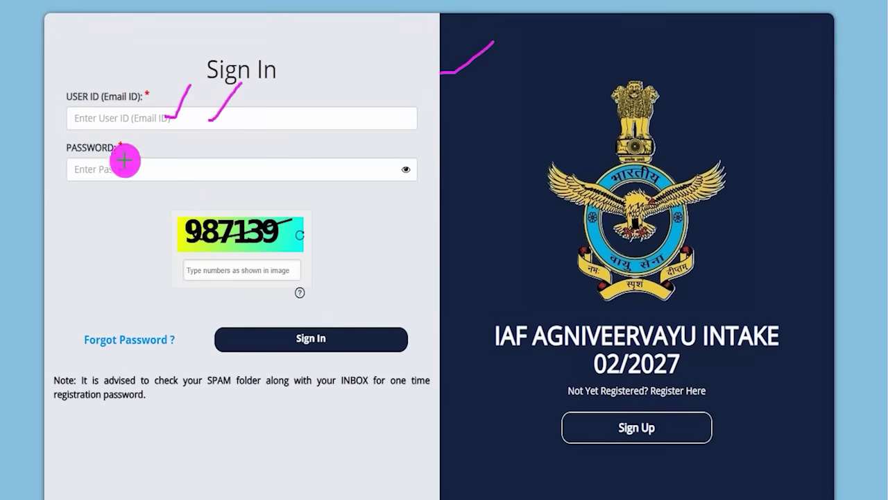
pyautogui.moveTo(142, 170); pyautogui.dragTo(170, 143)
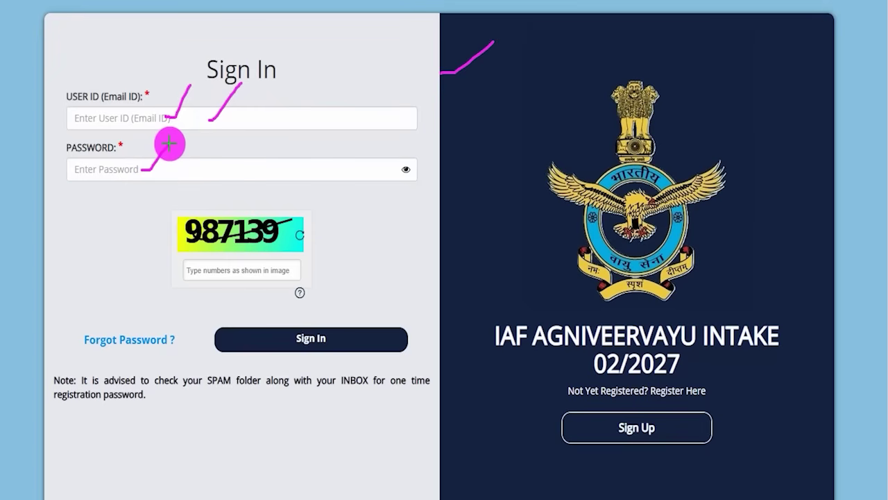
pyautogui.moveTo(175, 167); pyautogui.dragTo(206, 141)
pyautogui.moveTo(304, 229); pyautogui.dragTo(350, 186)
pyautogui.moveTo(204, 272); pyautogui.dragTo(255, 272)
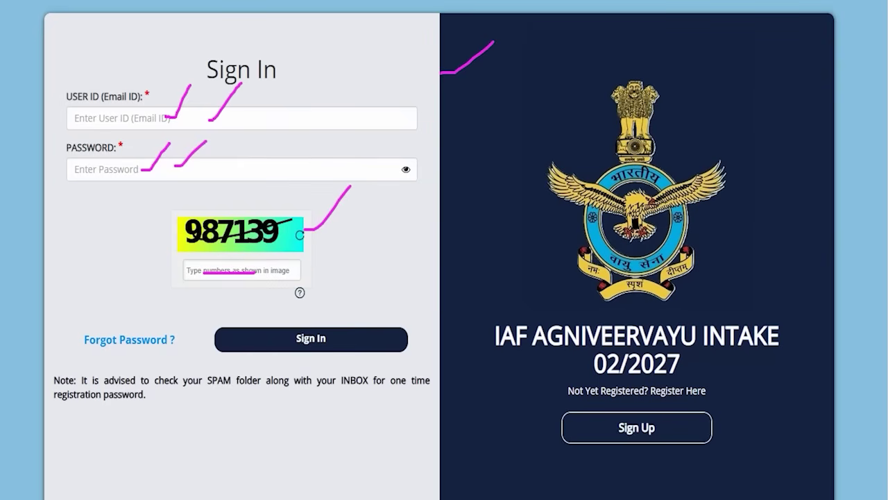
pyautogui.moveTo(453, 205)
pyautogui.mouseDown()
pyautogui.moveTo(410, 278)
pyautogui.moveTo(342, 331)
pyautogui.mouseUp()
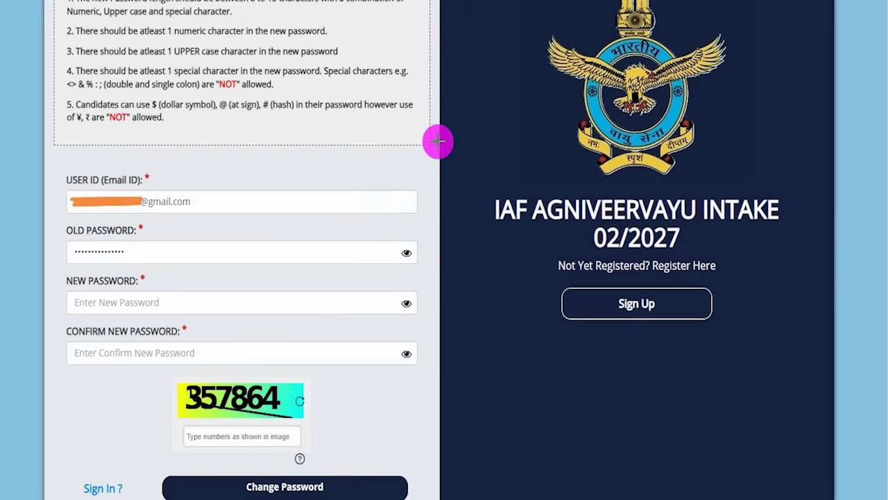
# Step: Tick the password rules and New Password field in magenta, and underline the password length and the disallowed special characters
pyautogui.moveTo(438, 141); pyautogui.dragTo(505, 75)
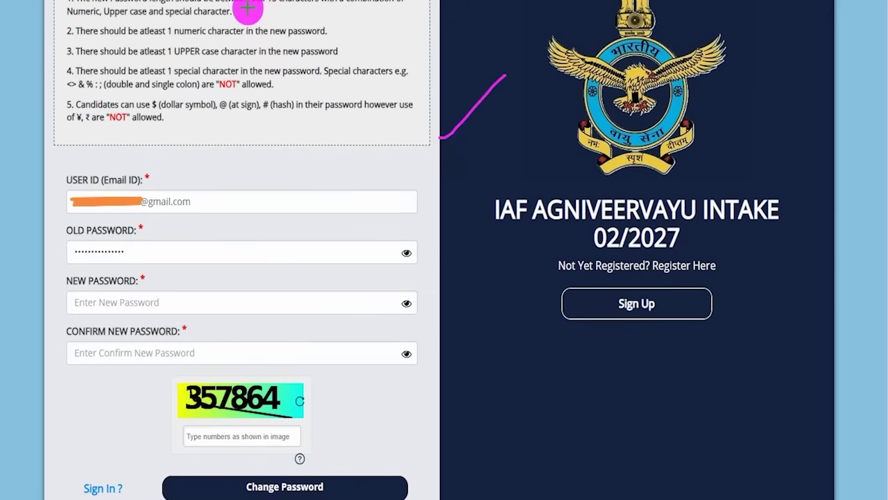
pyautogui.moveTo(248, 8); pyautogui.dragTo(300, 8)
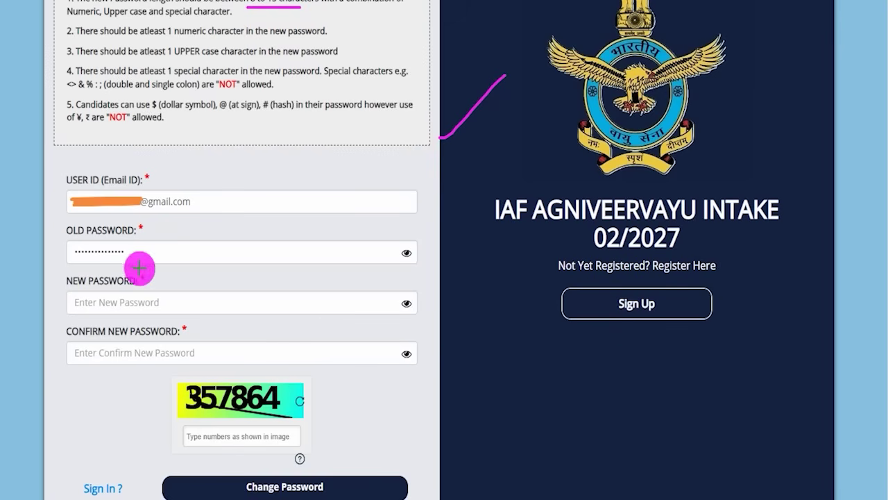
pyautogui.moveTo(122, 304)
pyautogui.mouseDown()
pyautogui.moveTo(138, 280)
pyautogui.moveTo(159, 275)
pyautogui.moveTo(176, 284)
pyautogui.mouseUp()
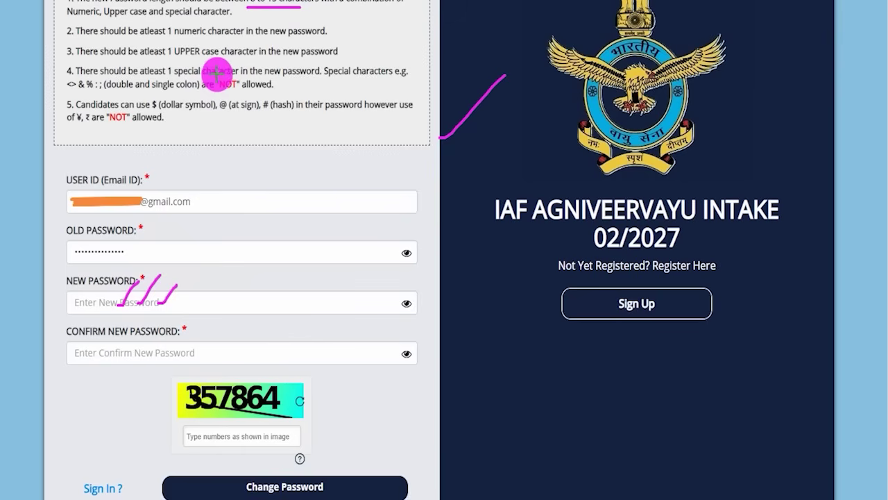
pyautogui.moveTo(62, 89); pyautogui.dragTo(105, 89)
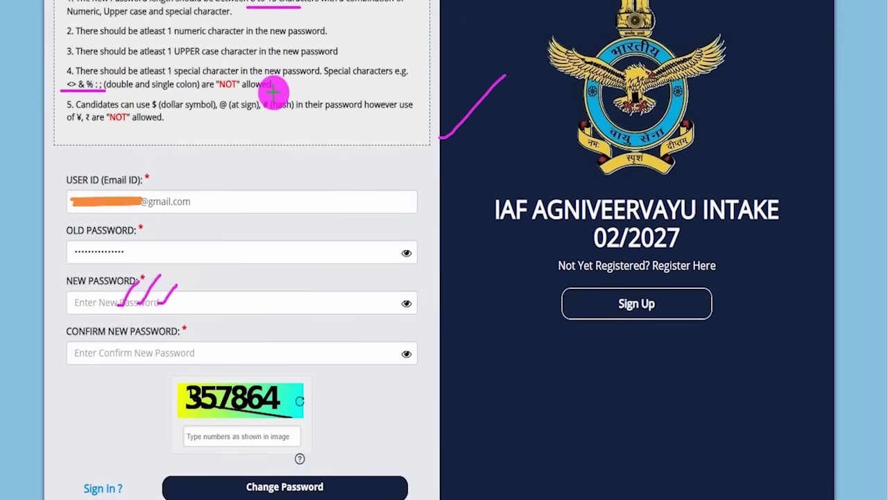
pyautogui.moveTo(194, 305); pyautogui.dragTo(223, 279)
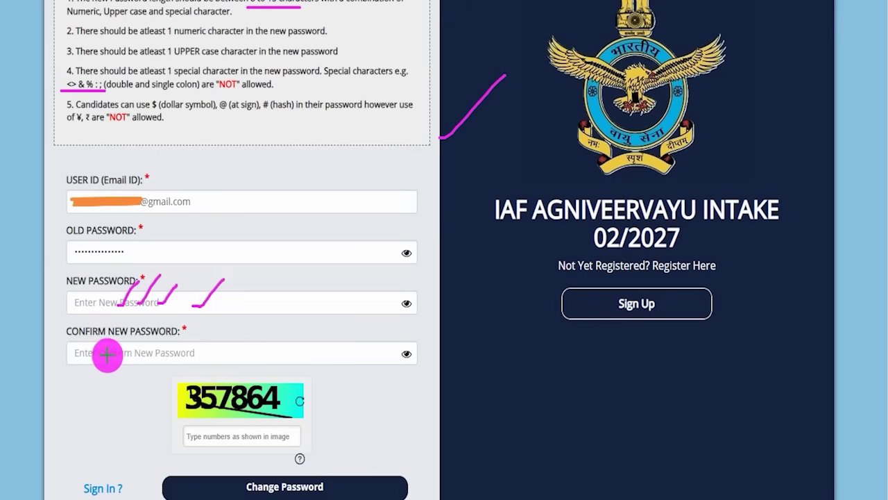
# Step: Tick Confirm New Password and the captcha image in magenta, underline the captcha entry field, and point an arrow at Change Password
pyautogui.moveTo(109, 353); pyautogui.dragTo(133, 322)
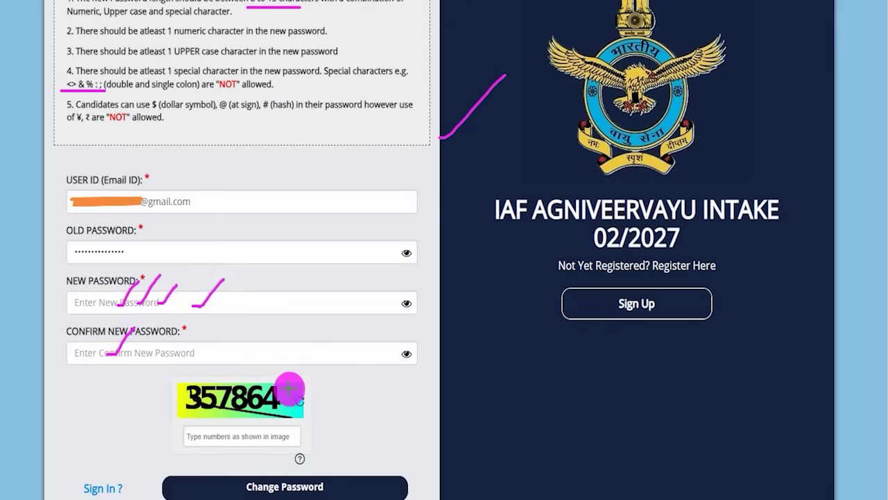
pyautogui.moveTo(293, 383); pyautogui.dragTo(321, 347)
pyautogui.moveTo(208, 437); pyautogui.dragTo(264, 442)
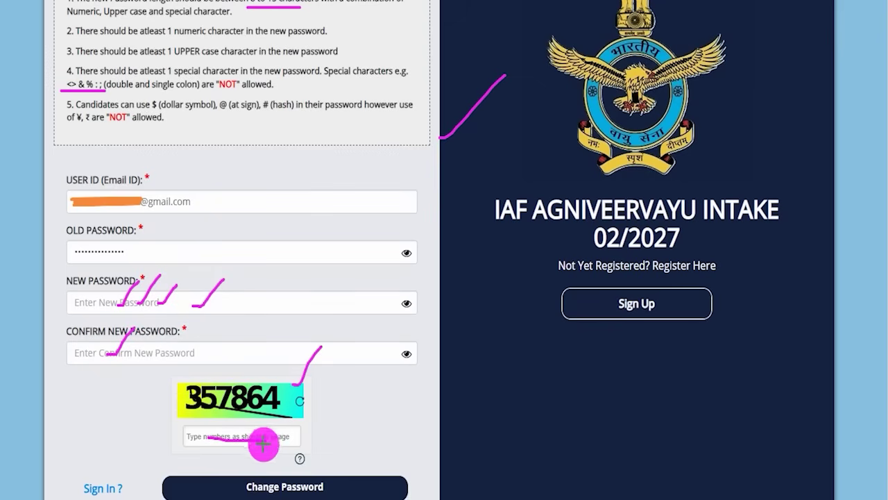
pyautogui.moveTo(471, 347)
pyautogui.mouseDown()
pyautogui.moveTo(407, 432)
pyautogui.moveTo(340, 479)
pyautogui.mouseUp()
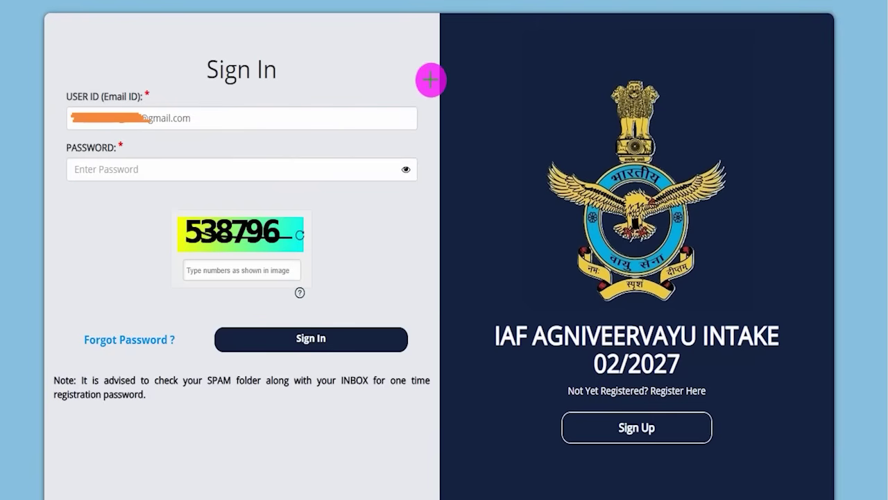
# Step: Tick the Sign In heading, filled-in User ID, Password field, captcha image and its entry field in magenta, and point an arrow at Sign In
pyautogui.moveTo(430, 79); pyautogui.dragTo(473, 35)
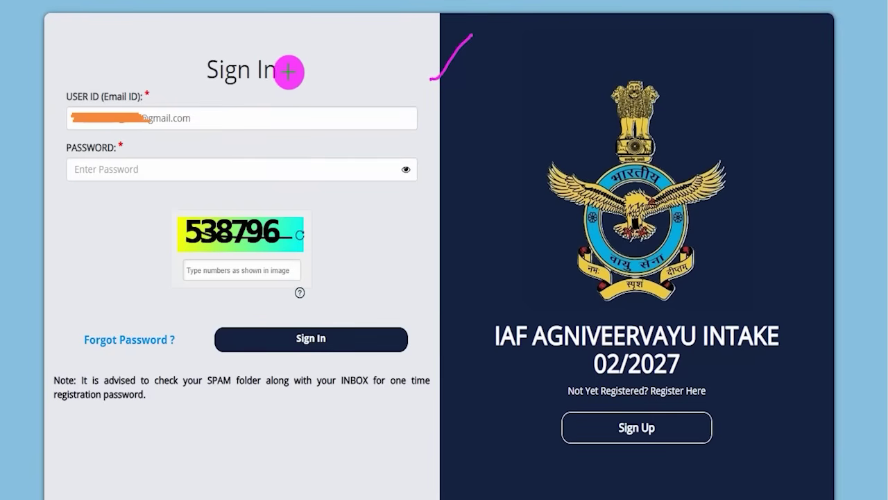
pyautogui.moveTo(285, 71); pyautogui.dragTo(310, 48)
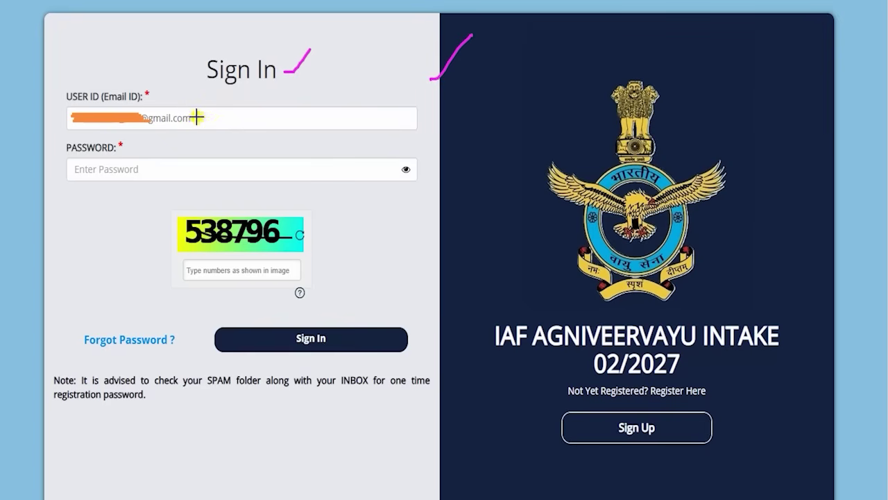
pyautogui.moveTo(197, 118); pyautogui.dragTo(216, 88)
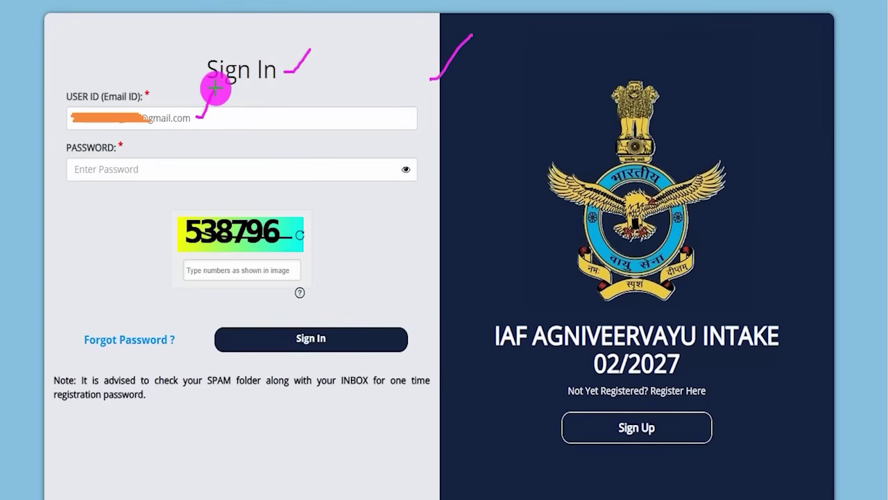
pyautogui.moveTo(142, 167); pyautogui.dragTo(171, 139)
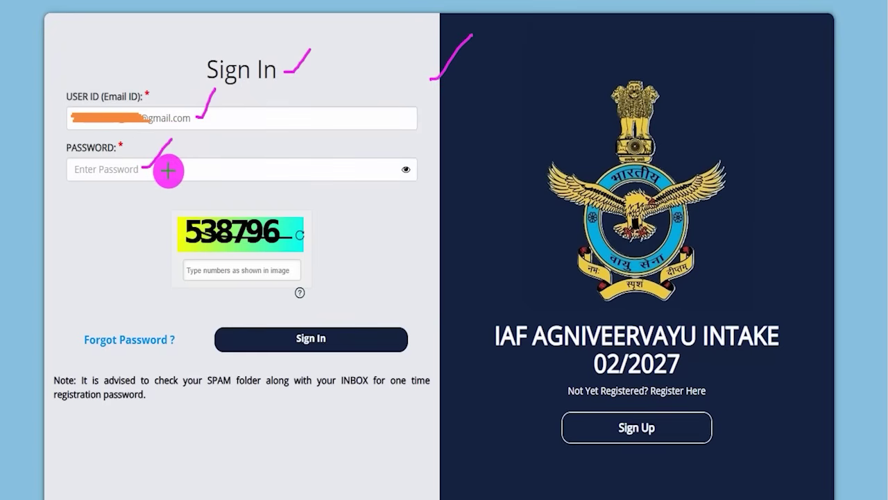
pyautogui.moveTo(170, 169); pyautogui.dragTo(205, 127)
pyautogui.moveTo(304, 221); pyautogui.dragTo(335, 191)
pyautogui.moveTo(258, 271); pyautogui.dragTo(312, 256)
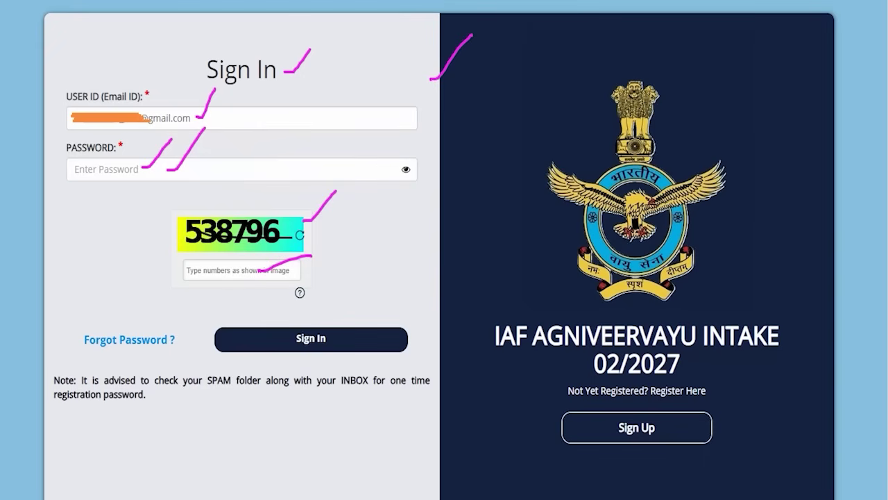
pyautogui.moveTo(484, 193); pyautogui.dragTo(334, 337)
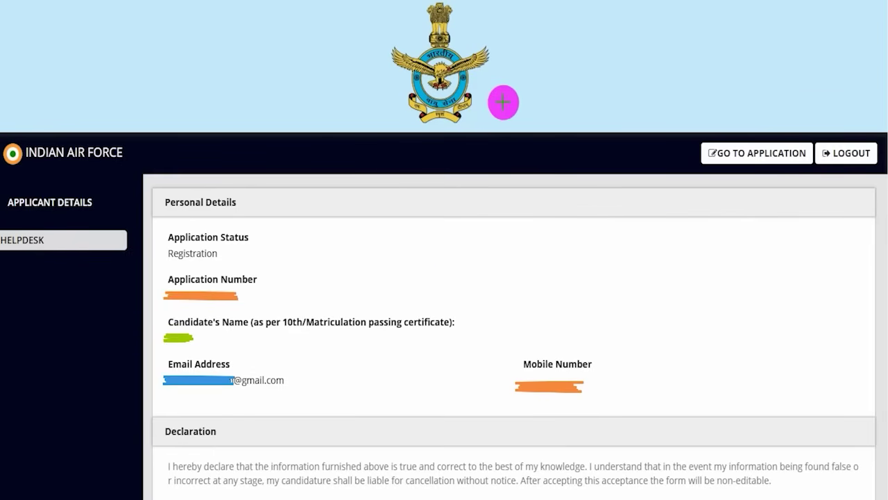
# Step: Draw a magenta tick beside the emblem and an arrow at Go To Application, and open the application form
pyautogui.moveTo(503, 102); pyautogui.dragTo(562, 43)
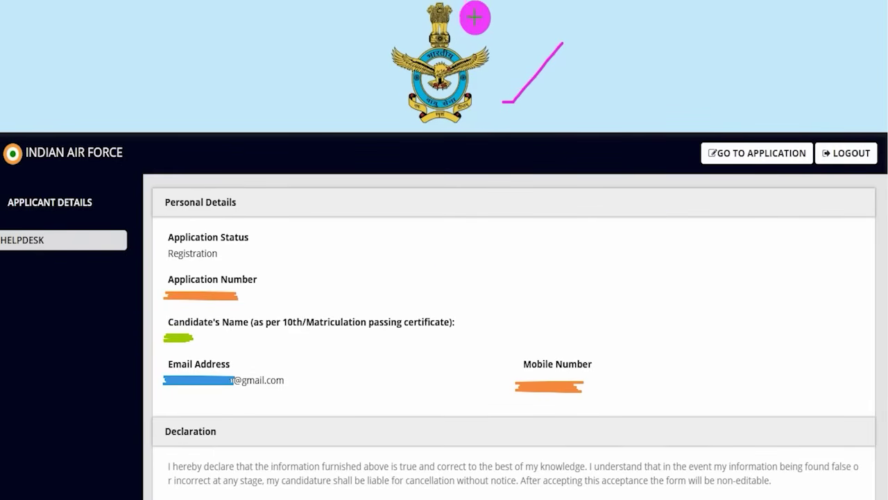
pyautogui.moveTo(773, 307); pyautogui.dragTo(770, 167)
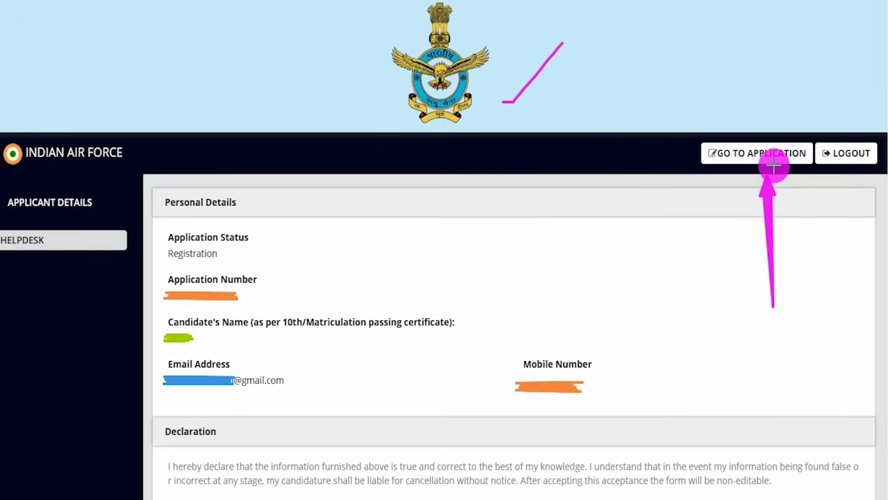
pyautogui.click(774, 165)
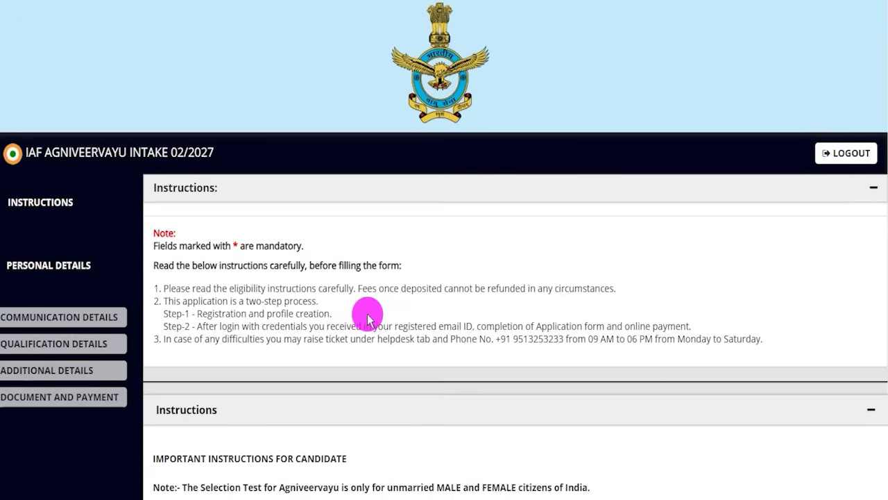
# Step: Read through the candidate instructions and accept both declarations: instructions read and understood, and registration data final with no change permitted
pyautogui.scroll(-5, 368, 308)
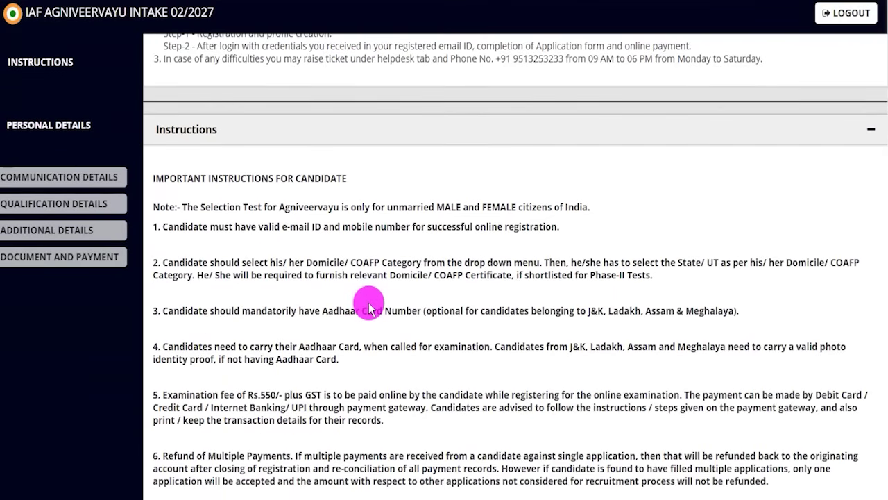
pyautogui.moveTo(361, 261); pyautogui.dragTo(379, 275)
pyautogui.scroll(-5, 327, 343)
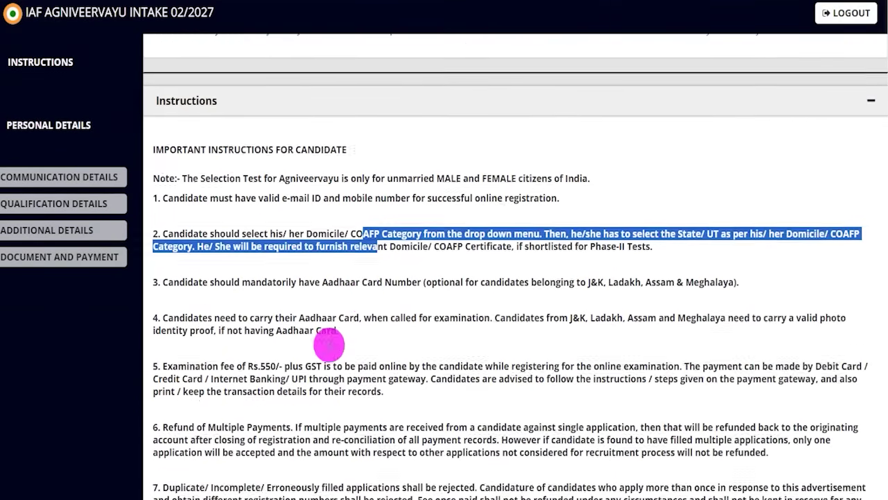
pyautogui.scroll(-3, 327, 291)
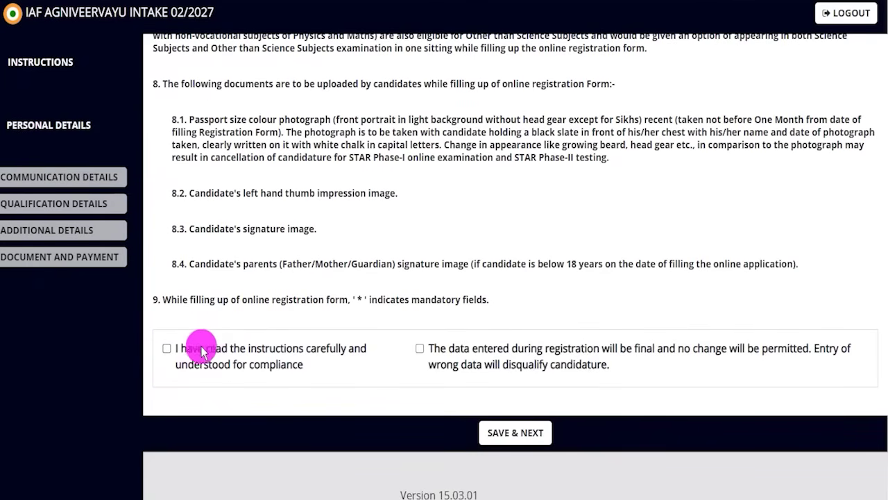
pyautogui.click(421, 349)
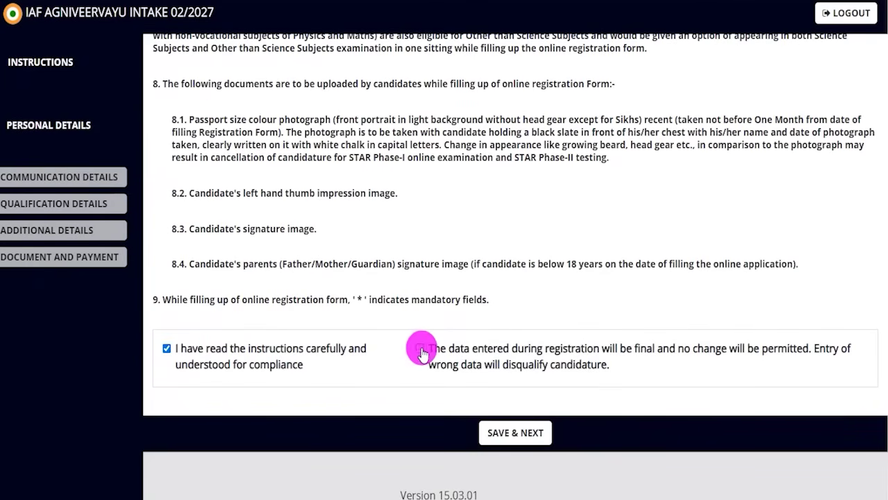
pyautogui.click(419, 348)
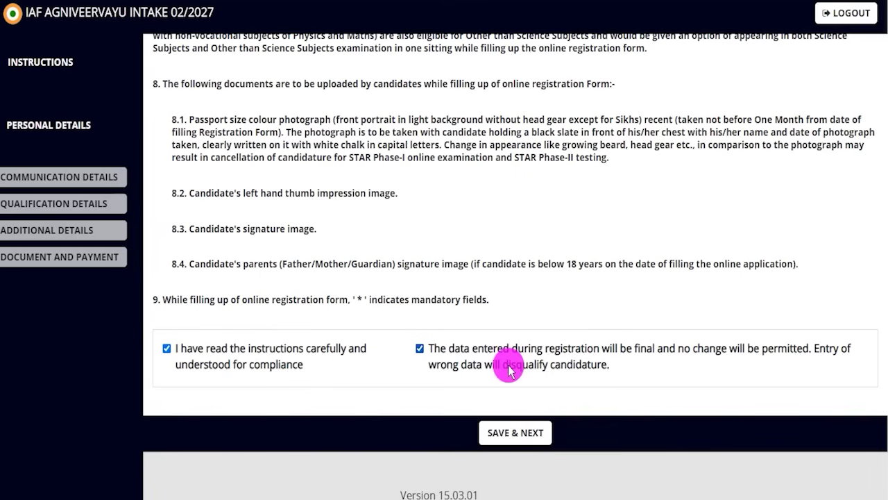
# Step: Highlight the words about disqualified candidature in the second declaration, and point a magenta arrow at Save & Next
pyautogui.moveTo(509, 370); pyautogui.dragTo(573, 370)
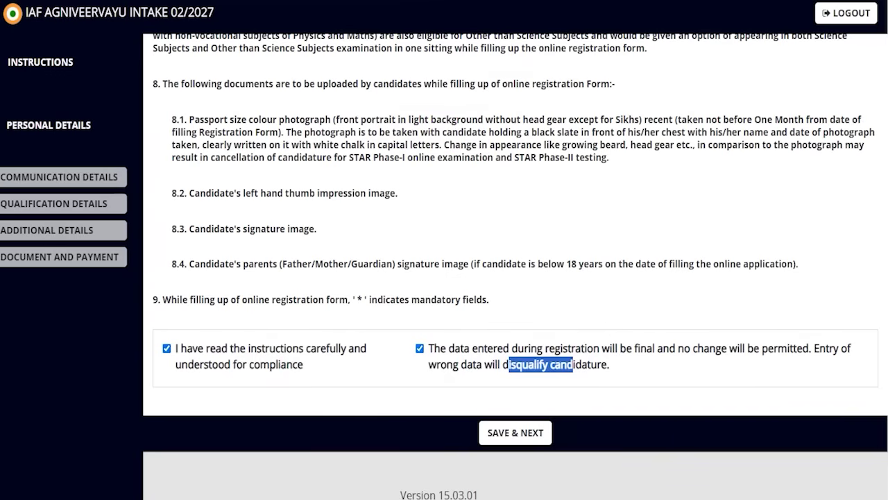
pyautogui.moveTo(670, 310); pyautogui.dragTo(552, 418)
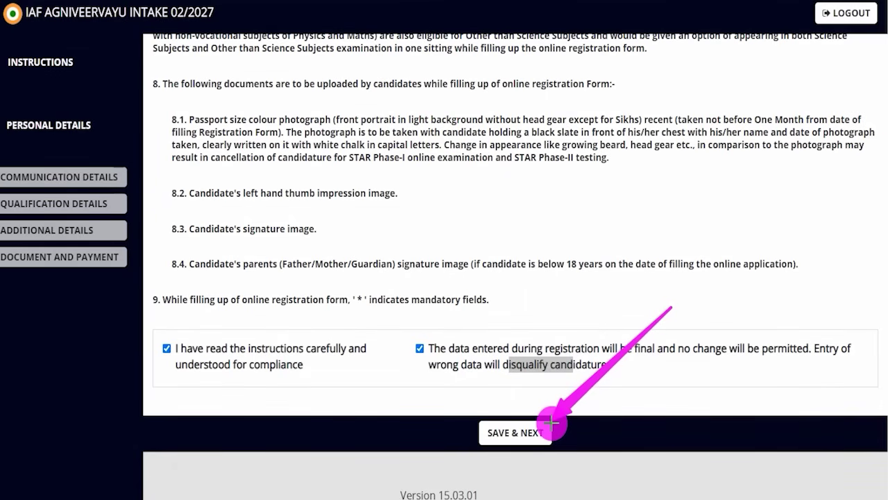
# Step: Save the instructions page, and tick both Personal Details headings, Application Number and Candidate's Name in magenta
pyautogui.click(548, 424)
pyautogui.moveTo(352, 85); pyautogui.dragTo(394, 47)
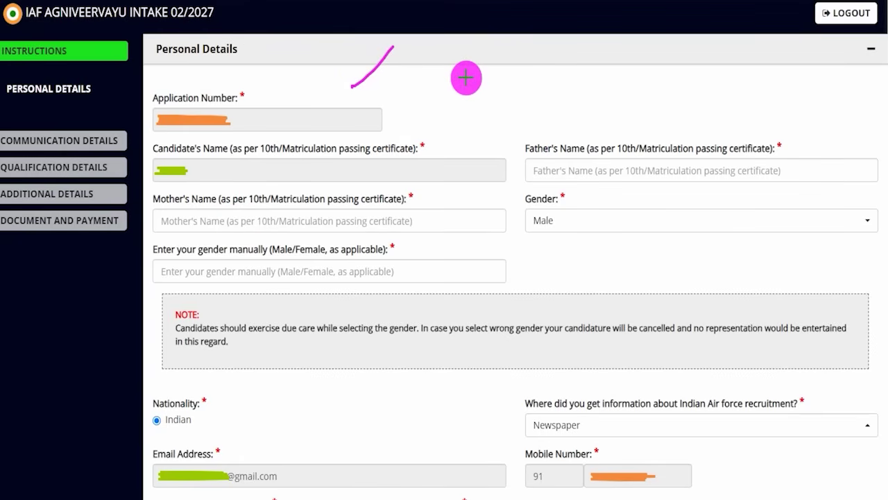
pyautogui.moveTo(97, 88); pyautogui.dragTo(152, 51)
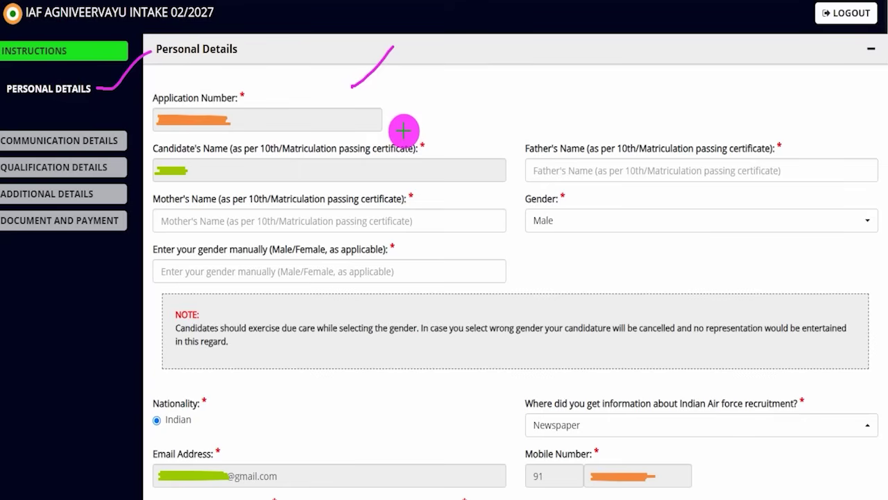
pyautogui.moveTo(342, 124); pyautogui.dragTo(357, 107)
pyautogui.moveTo(314, 168); pyautogui.dragTo(350, 147)
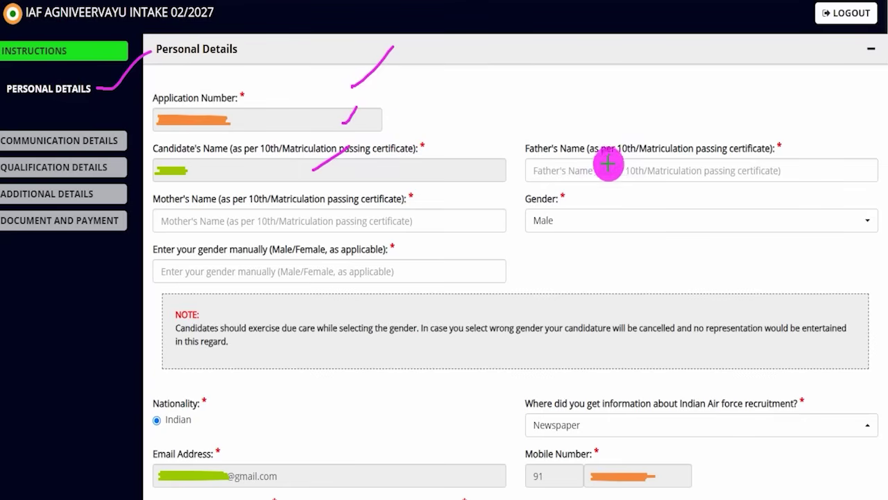
# Step: Draw magenta ticks on the Father's Name, Mother's Name, Gender and manual gender entry fields
pyautogui.moveTo(600, 172); pyautogui.dragTo(638, 124)
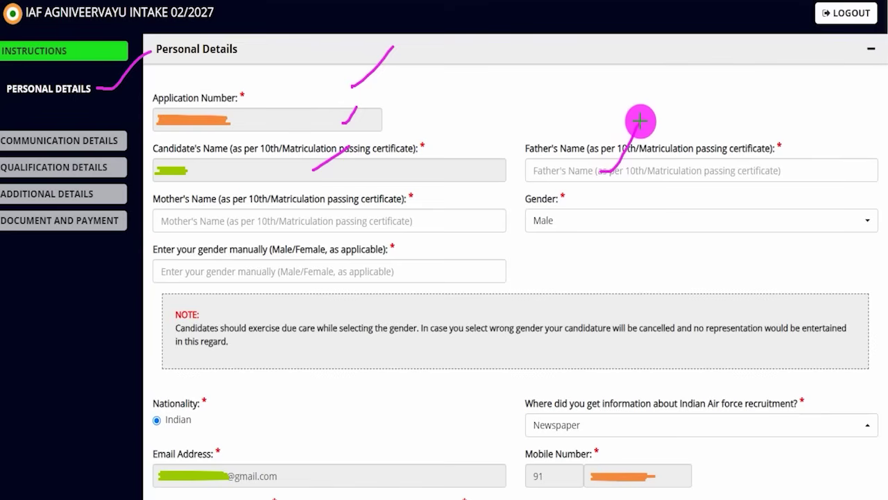
pyautogui.moveTo(309, 221); pyautogui.dragTo(350, 185)
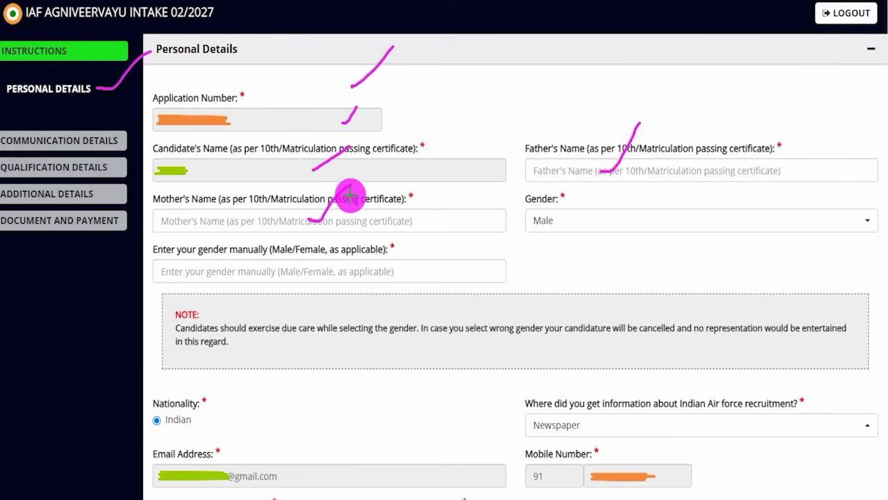
pyautogui.moveTo(571, 222); pyautogui.dragTo(620, 179)
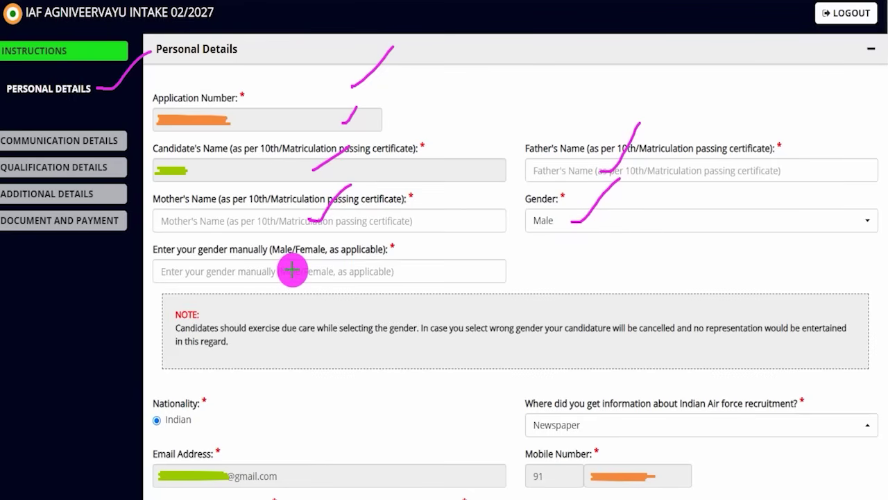
pyautogui.moveTo(292, 270); pyautogui.dragTo(329, 226)
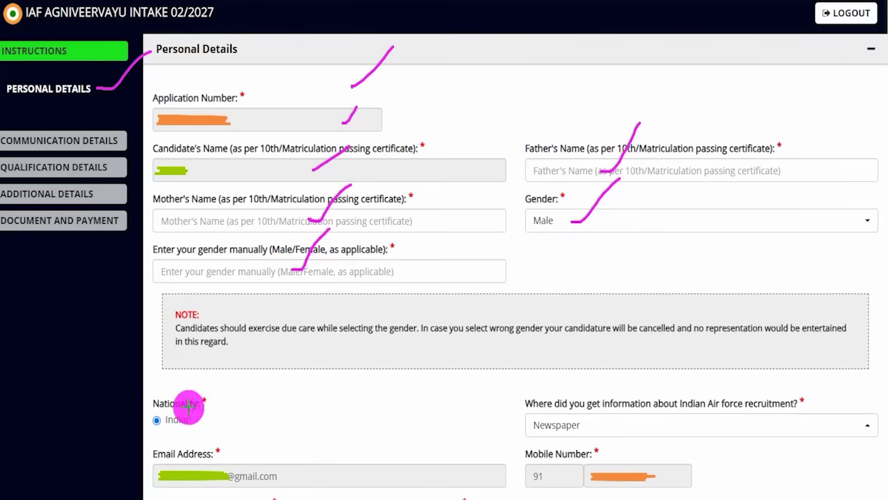
# Step: Draw magenta ticks on Nationality, the recruitment information source, Email Address and Mobile Number
pyautogui.moveTo(157, 428); pyautogui.dragTo(197, 381)
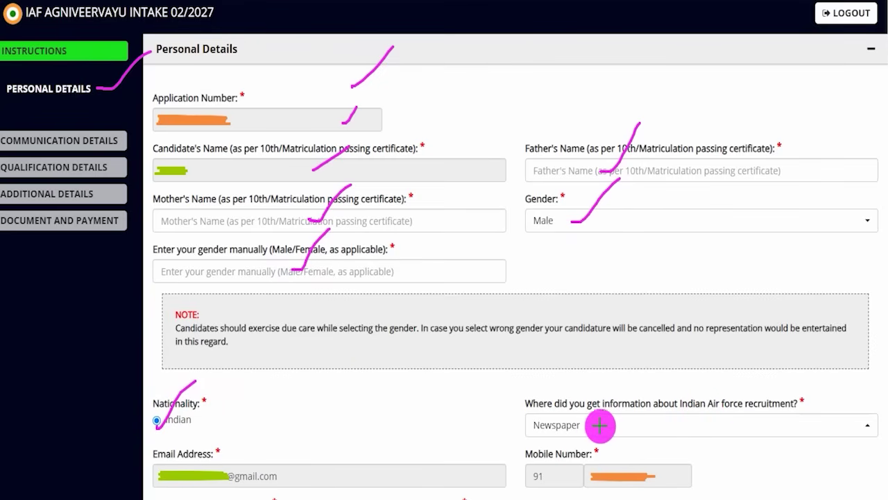
pyautogui.moveTo(597, 426); pyautogui.dragTo(637, 376)
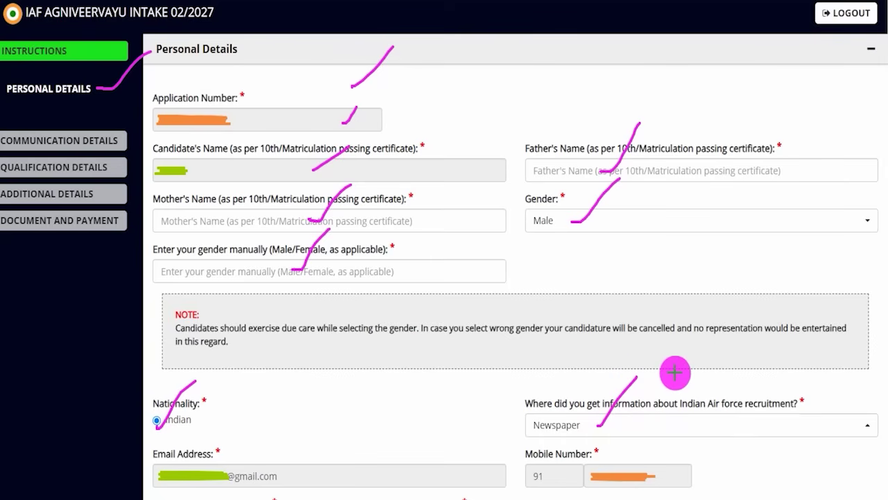
pyautogui.moveTo(287, 473); pyautogui.dragTo(322, 429)
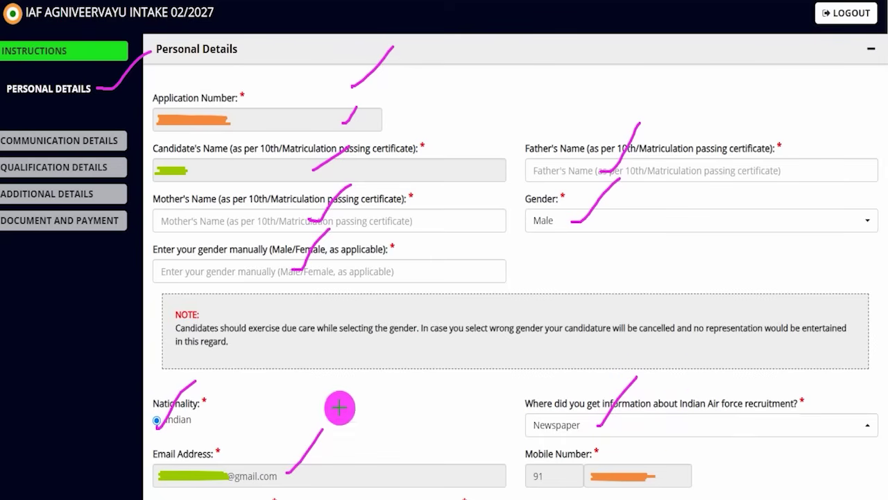
pyautogui.moveTo(652, 469); pyautogui.dragTo(687, 413)
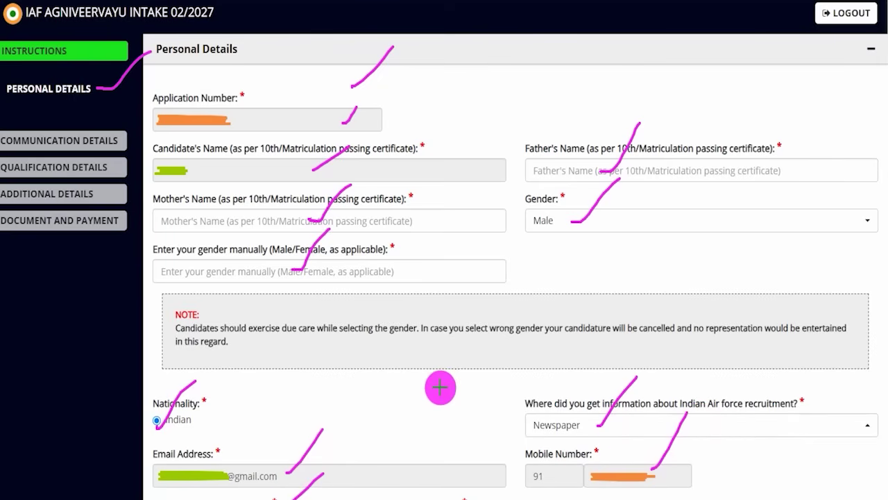
# Step: Open the Date of Birth calendar without choosing a date, and set Marital Status to Unmarried
pyautogui.click(208, 87)
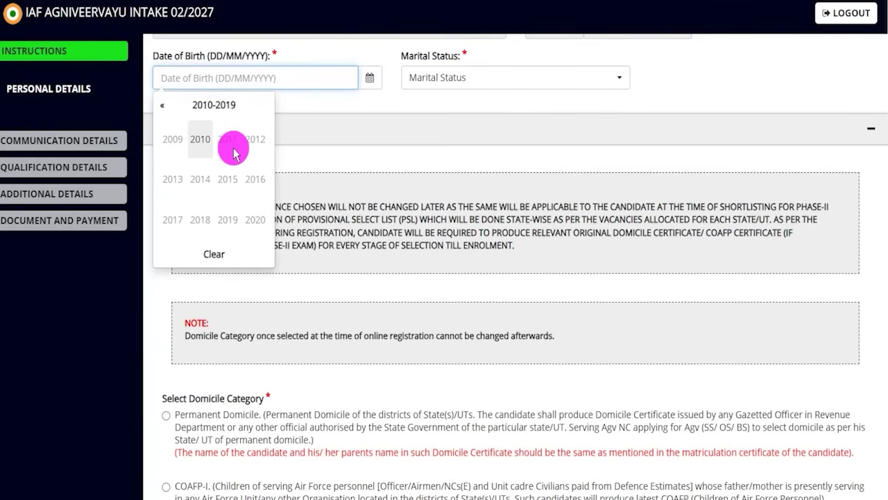
pyautogui.click(468, 79)
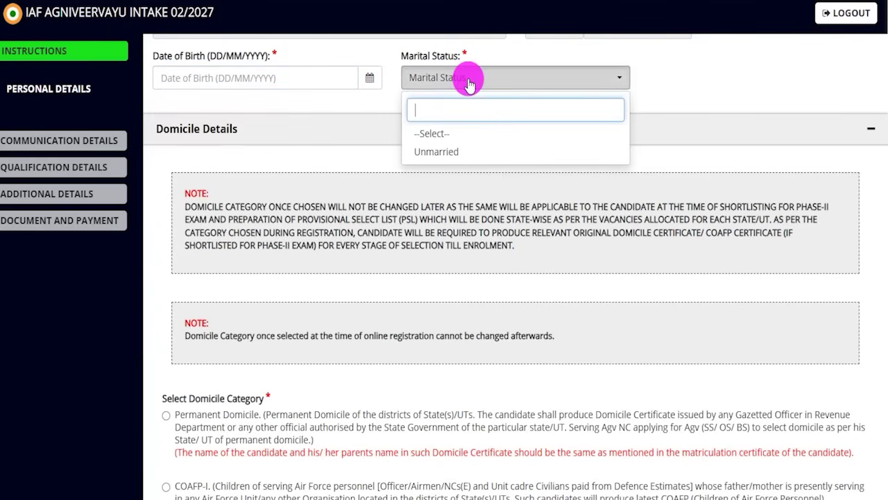
pyautogui.click(444, 152)
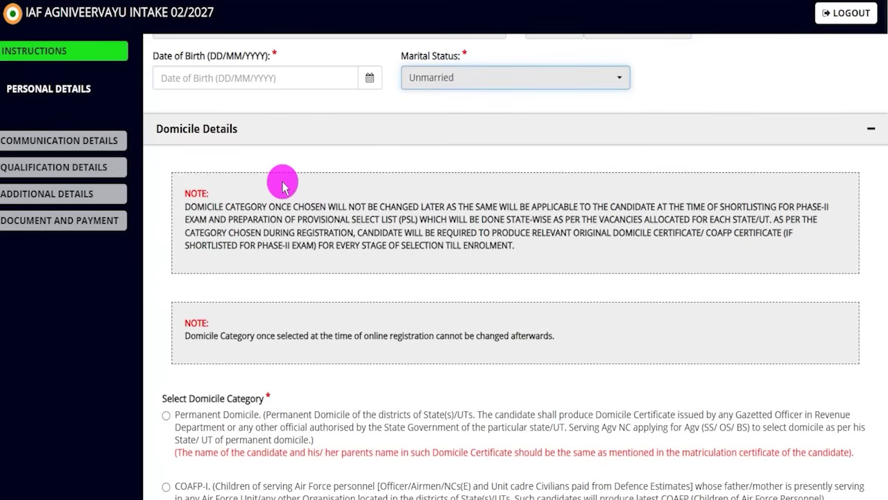
# Step: Choose Permanent Domicile as the domicile category and dismiss the alert
pyautogui.scroll(-3, 287, 324)
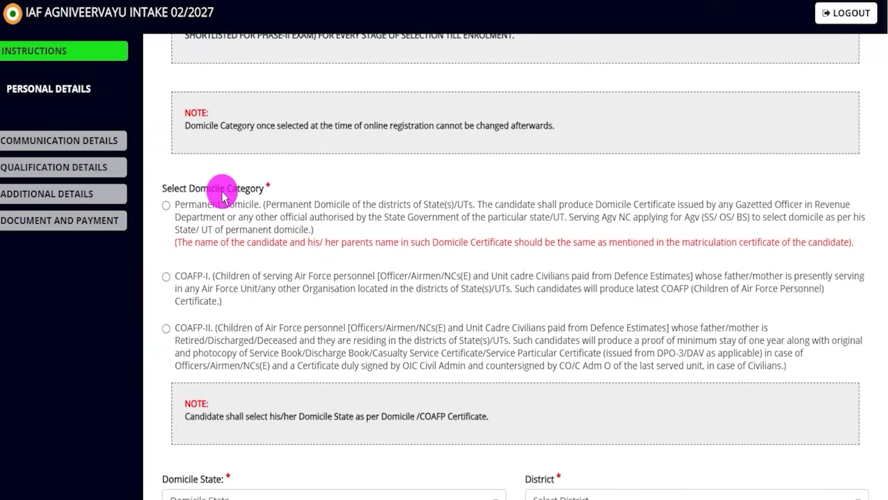
pyautogui.click(167, 207)
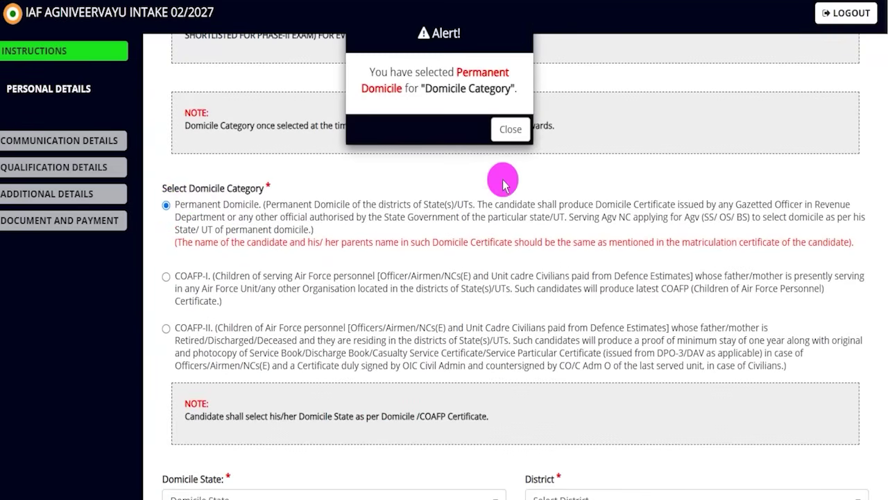
pyautogui.click(509, 127)
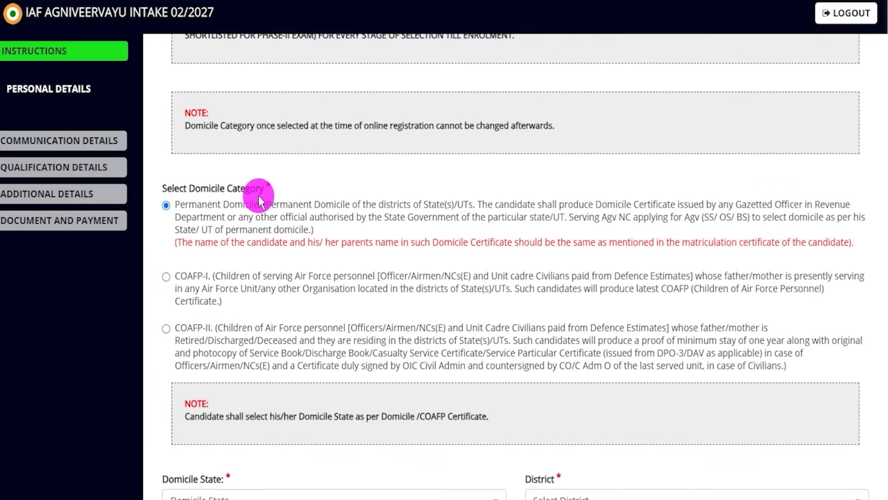
# Step: Set the Domicile State to Uttar Pradesh and the District to Sitapur
pyautogui.scroll(-3, 333, 337)
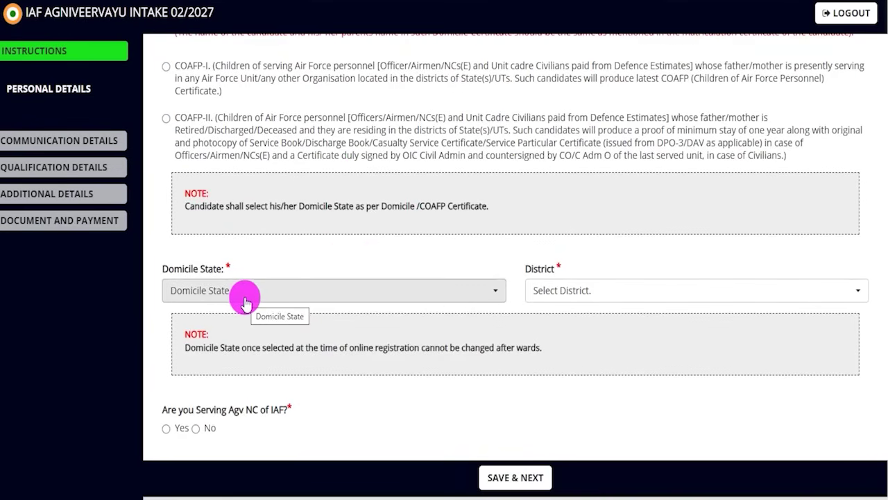
pyautogui.scroll(1, 244, 302)
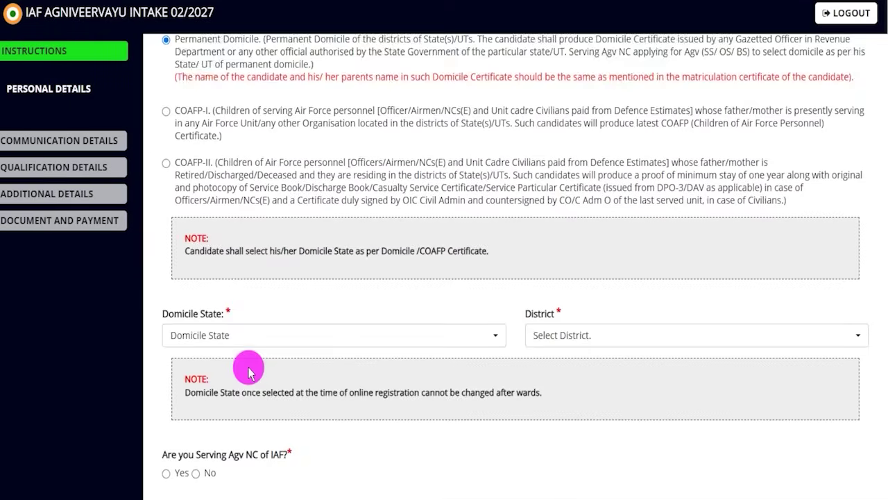
pyautogui.scroll(-1, 247, 365)
pyautogui.click(243, 292)
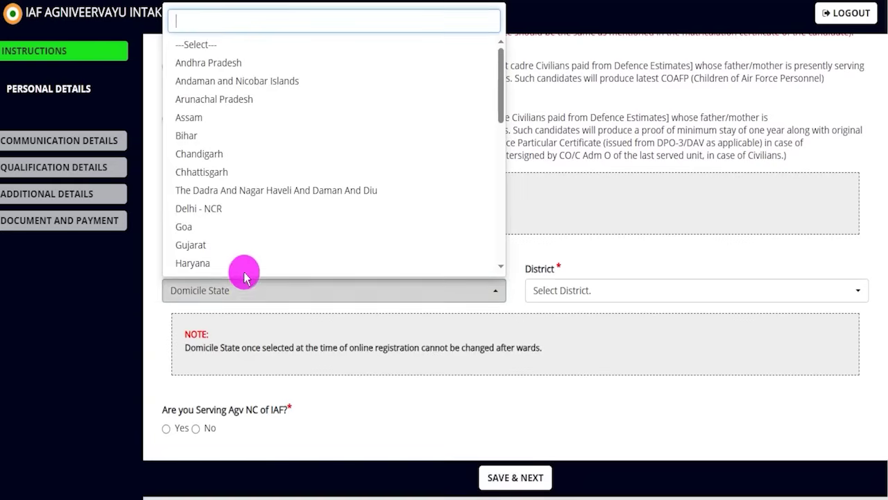
pyautogui.scroll(-5, 271, 188)
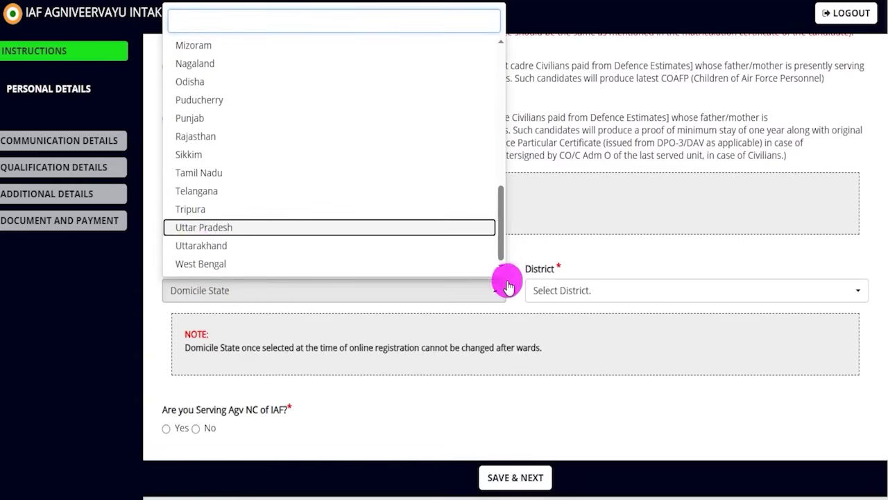
pyautogui.press('Return')
pyautogui.click(551, 291)
pyautogui.scroll(-4, 573, 196)
pyautogui.scroll(-10, 572, 191)
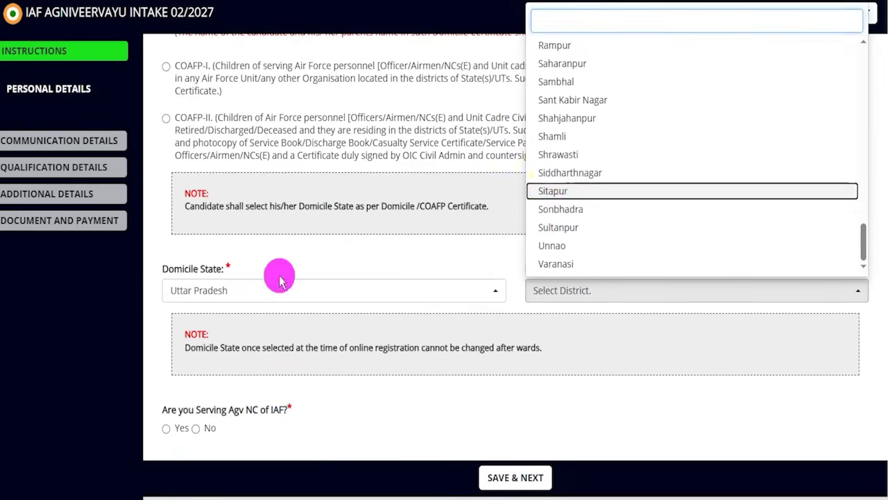
pyautogui.press('Return')
# Step: Try answering Yes to serving as Agv NC of IAF, and look at the Agv NC Number and Present Unit fields
pyautogui.scroll(-1, 250, 361)
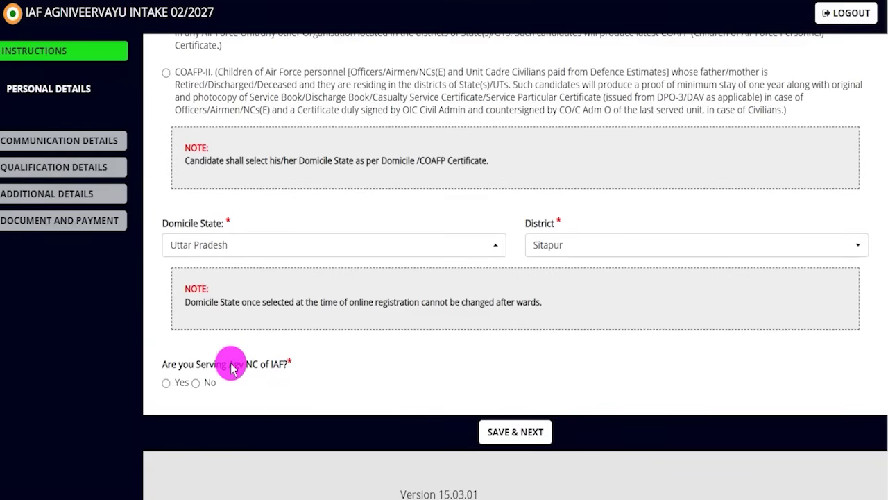
pyautogui.moveTo(231, 365); pyautogui.dragTo(258, 362)
pyautogui.click(166, 383)
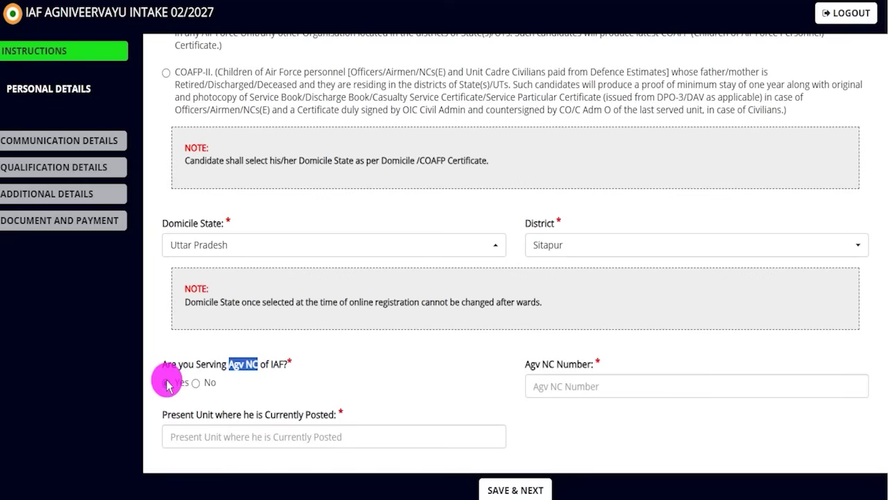
pyautogui.click(553, 386)
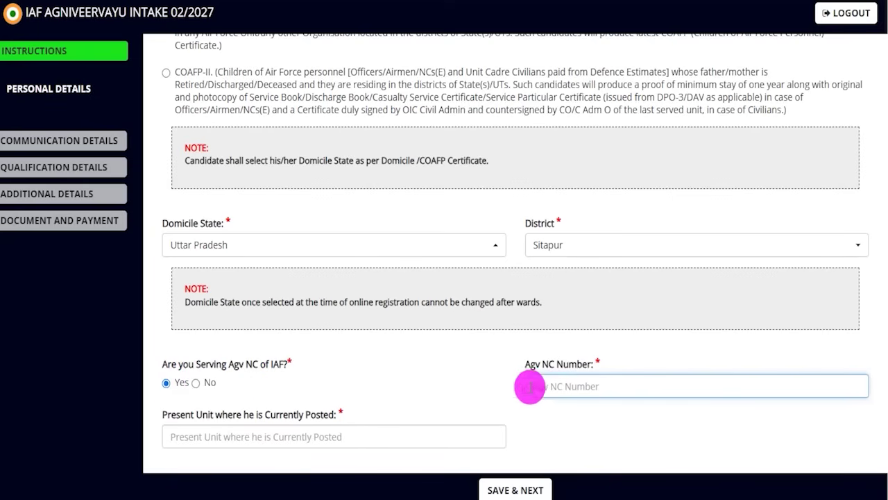
pyautogui.click(224, 436)
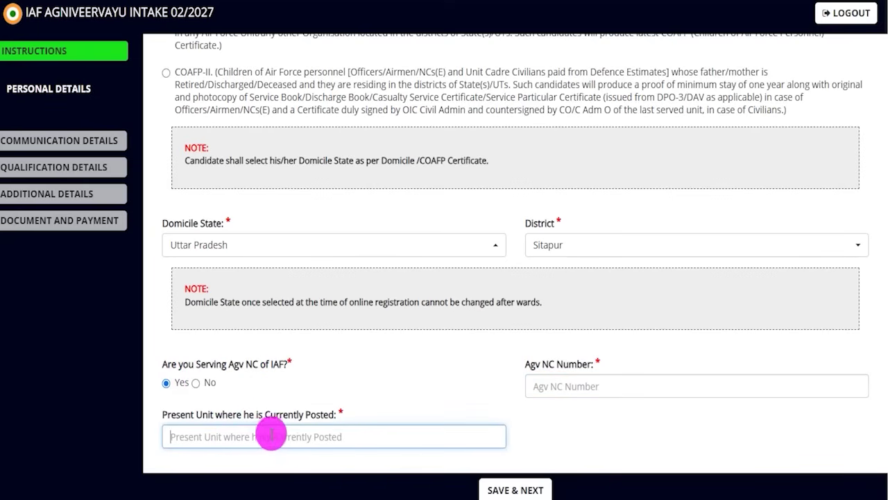
# Step: Answer No to serving as Agv NC of IAF, and draw a magenta arrow pointing at Save & Next
pyautogui.click(196, 383)
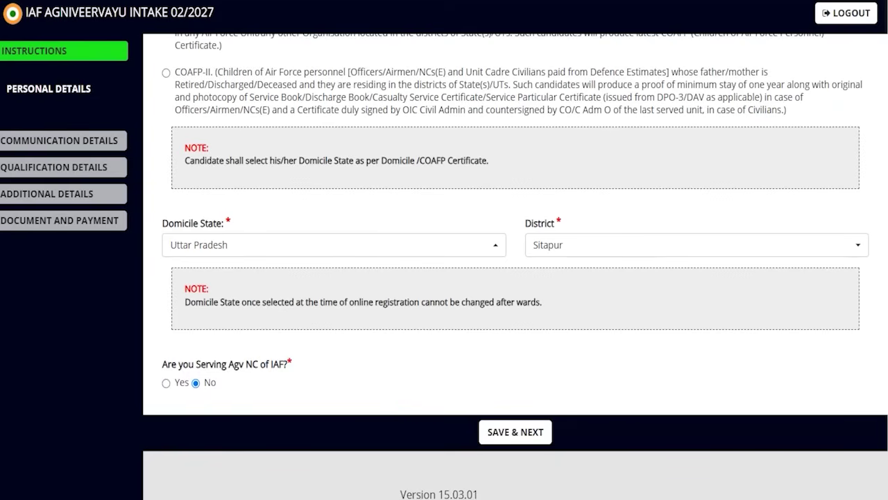
pyautogui.moveTo(661, 265)
pyautogui.mouseDown()
pyautogui.moveTo(558, 390)
pyautogui.moveTo(551, 419)
pyautogui.mouseUp()
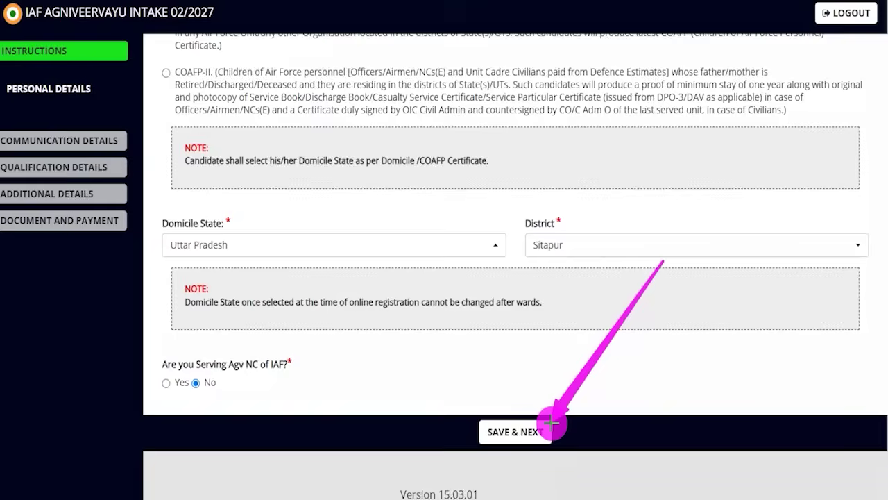
# Step: Draw magenta ticks beside the entered values in the verification table, from Candidate's Name down to Domicile State
pyautogui.scroll(-4, 563, 234)
pyautogui.moveTo(562, 234); pyautogui.dragTo(587, 210)
pyautogui.moveTo(570, 252); pyautogui.dragTo(584, 240)
pyautogui.moveTo(567, 275); pyautogui.dragTo(590, 268)
pyautogui.moveTo(582, 301); pyautogui.dragTo(594, 287)
pyautogui.moveTo(582, 331); pyautogui.dragTo(592, 323)
pyautogui.moveTo(593, 354)
pyautogui.mouseDown()
pyautogui.moveTo(611, 346)
pyautogui.moveTo(592, 375)
pyautogui.mouseUp()
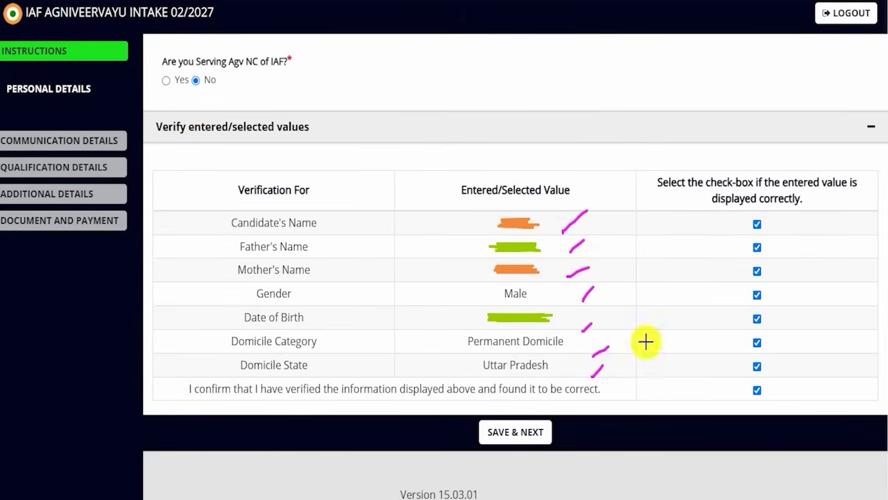
# Step: Draw magenta ticks beside the column of confirmation check-boxes in the verification table
pyautogui.moveTo(770, 232); pyautogui.dragTo(785, 216)
pyautogui.moveTo(774, 254); pyautogui.dragTo(788, 243)
pyautogui.moveTo(778, 290); pyautogui.dragTo(790, 283)
pyautogui.moveTo(787, 324); pyautogui.dragTo(802, 314)
pyautogui.moveTo(780, 358); pyautogui.dragTo(792, 351)
pyautogui.moveTo(781, 383); pyautogui.dragTo(797, 374)
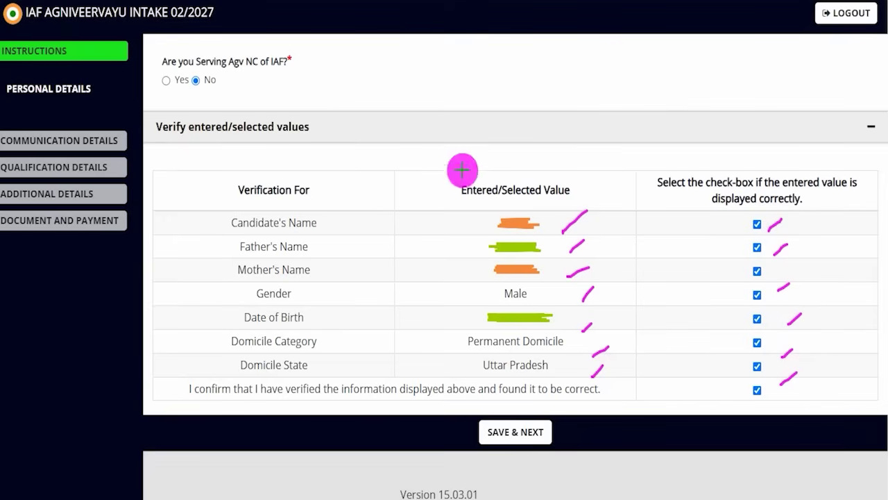
# Step: Point a magenta arrow at Save & Next, and save the verified personal details to continue to Communication Details
pyautogui.moveTo(683, 324); pyautogui.dragTo(555, 418)
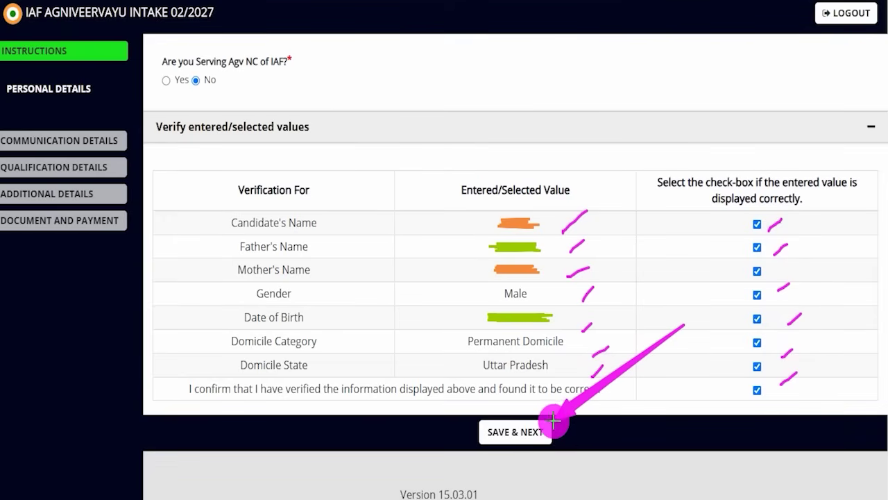
pyautogui.click(548, 423)
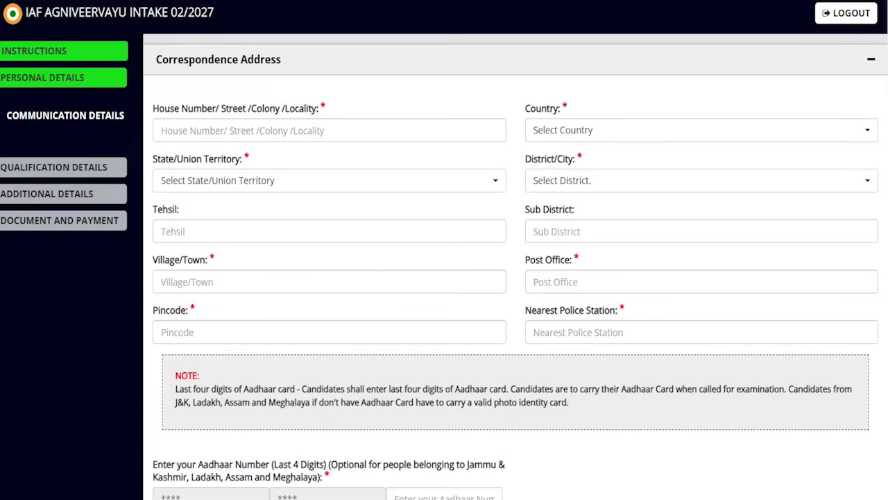
# Step: Mark the Communication Details heading and the Correspondence Address fields from house number to police station in magenta, and clear the marks
pyautogui.moveTo(115, 119); pyautogui.dragTo(149, 84)
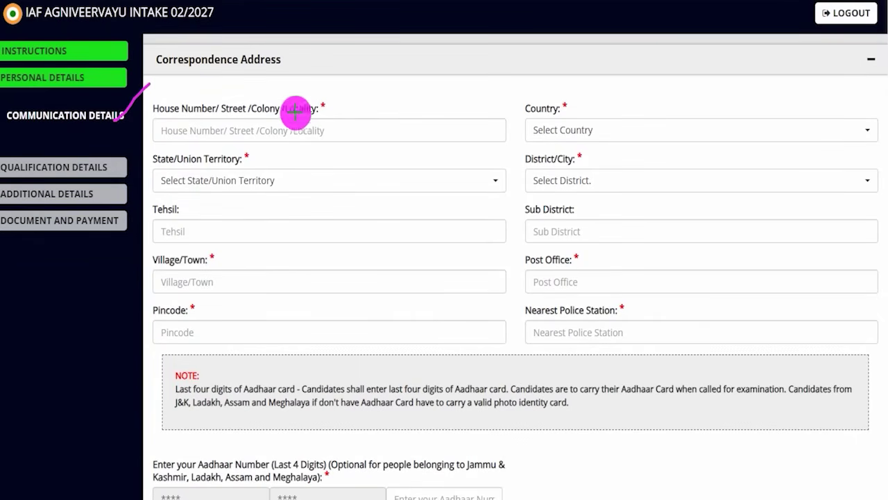
pyautogui.moveTo(273, 136); pyautogui.dragTo(354, 146)
pyautogui.moveTo(541, 137); pyautogui.dragTo(576, 132)
pyautogui.moveTo(217, 186); pyautogui.dragTo(272, 184)
pyautogui.moveTo(248, 235); pyautogui.dragTo(312, 236)
pyautogui.moveTo(268, 273); pyautogui.dragTo(347, 275)
pyautogui.moveTo(305, 305); pyautogui.dragTo(327, 306)
pyautogui.moveTo(312, 338); pyautogui.dragTo(333, 338)
pyautogui.moveTo(564, 317); pyautogui.dragTo(620, 315)
pyautogui.press('Escape')
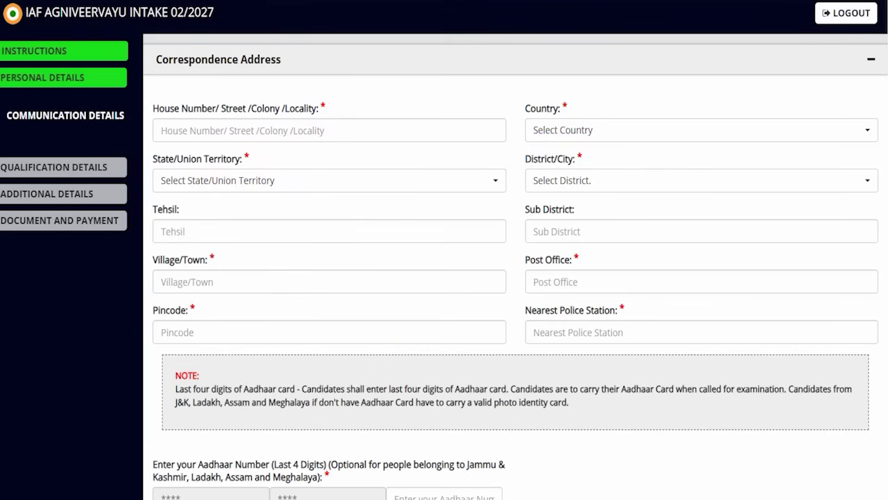
pyautogui.scroll(-3, 329, 323)
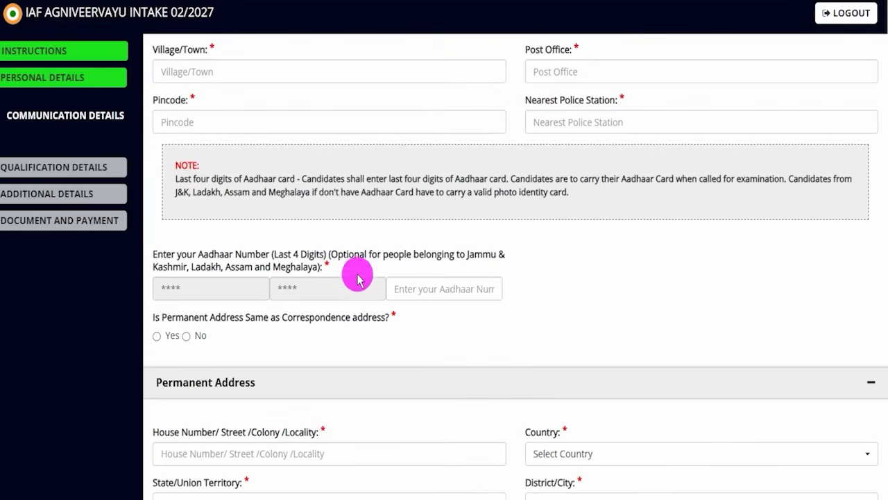
# Step: Mark the last-four-digits Aadhaar field and the Permanent Address heading in magenta, clear the marks, and look over the permanent address fields
pyautogui.moveTo(445, 287); pyautogui.dragTo(483, 242)
pyautogui.moveTo(271, 381); pyautogui.dragTo(323, 331)
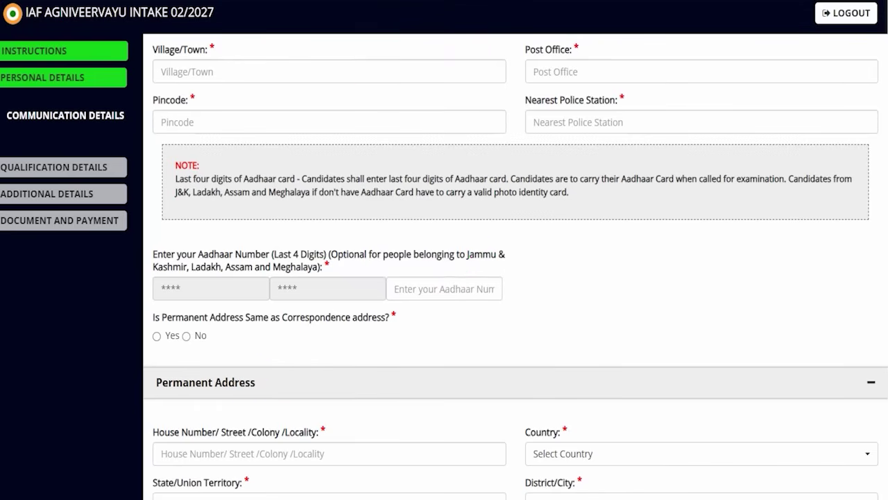
pyautogui.scroll(-3, 307, 301)
pyautogui.click(268, 247)
pyautogui.click(604, 290)
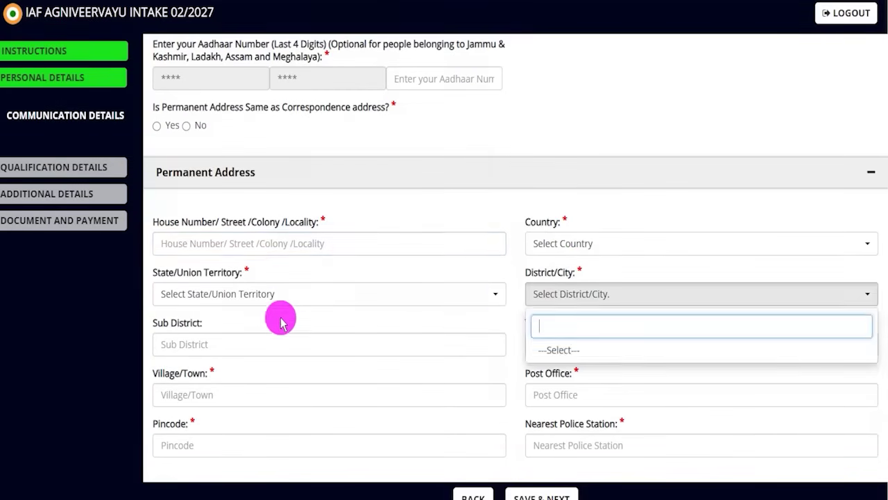
pyautogui.click(274, 297)
pyautogui.click(539, 244)
pyautogui.click(216, 191)
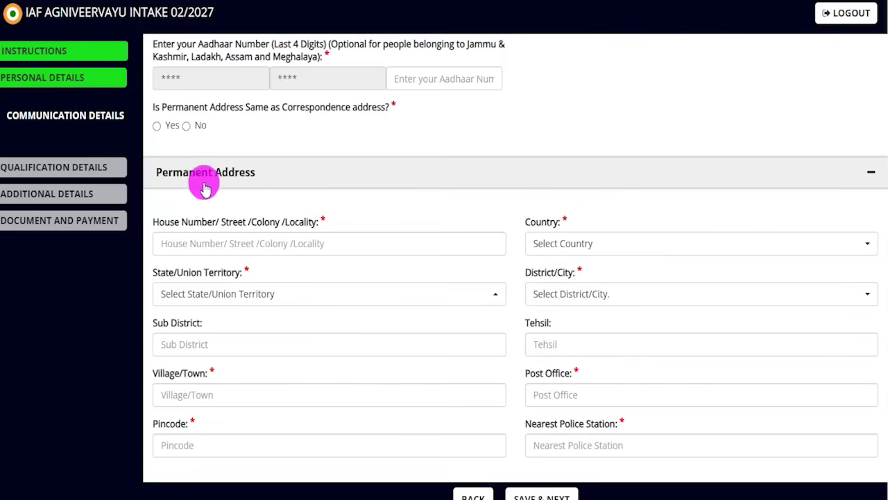
# Step: Answer Yes to the permanent address being the same as the correspondence address, comparing the two address sections
pyautogui.scroll(5, 303, 258)
pyautogui.scroll(2, 298, 271)
pyautogui.scroll(-5, 198, 341)
pyautogui.scroll(-2, 194, 311)
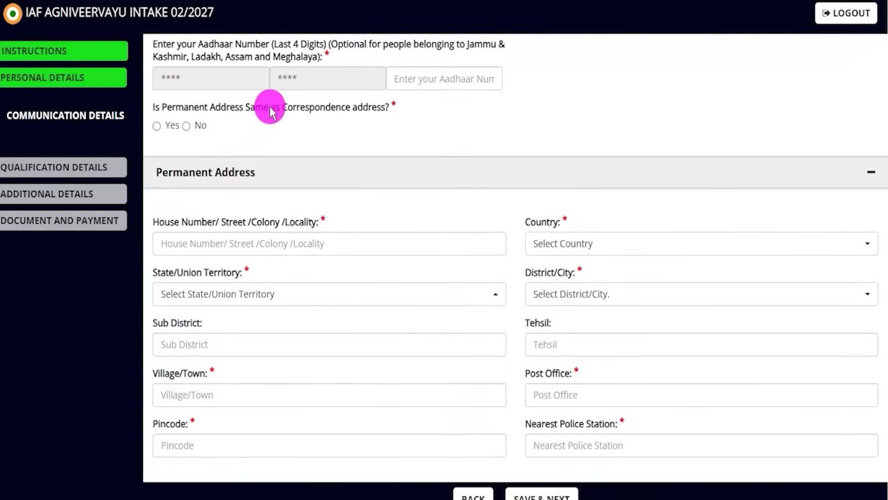
pyautogui.click(157, 128)
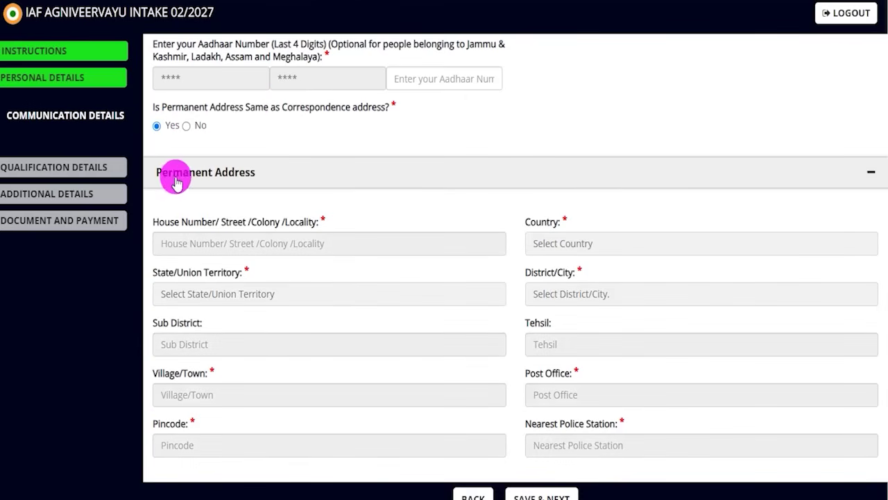
pyautogui.scroll(6, 206, 225)
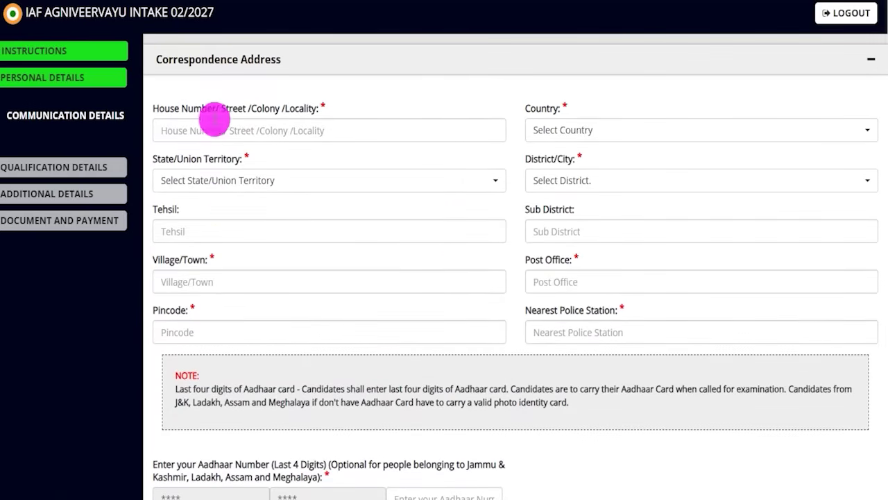
pyautogui.scroll(-1, 305, 278)
pyautogui.scroll(-5, 303, 368)
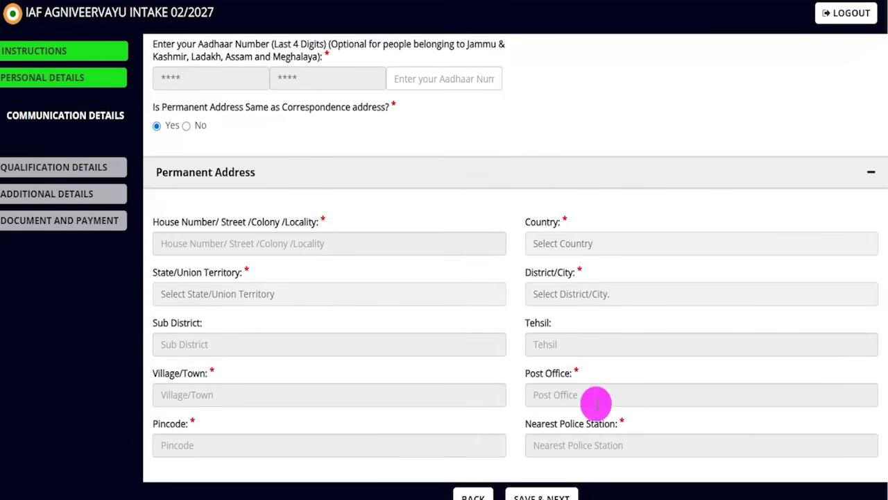
# Step: Point a magenta arrow at Save & Next, and save the communication details to continue to Qualification Details
pyautogui.scroll(-1, 372, 387)
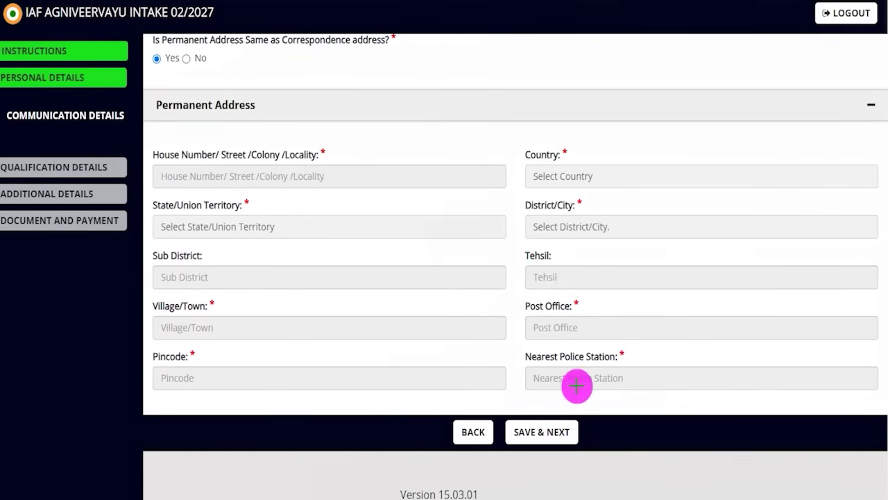
pyautogui.moveTo(662, 290)
pyautogui.mouseDown()
pyautogui.moveTo(601, 340)
pyautogui.moveTo(578, 419)
pyautogui.mouseUp()
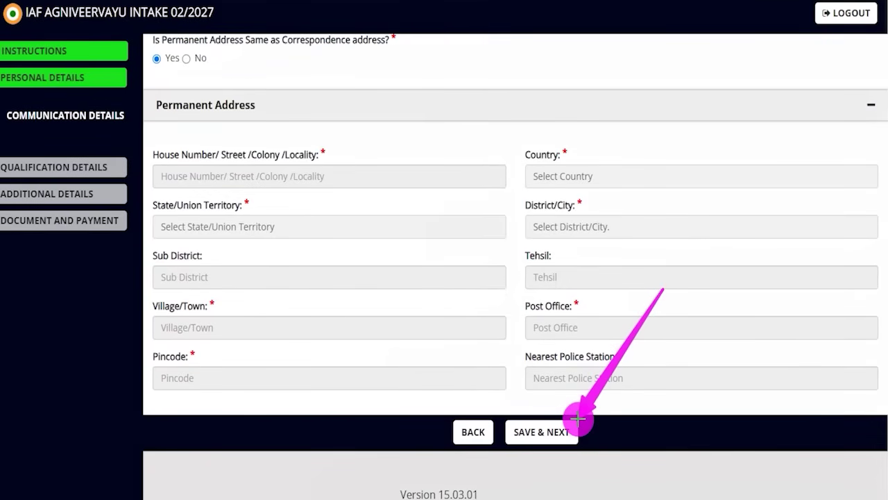
pyautogui.click(573, 430)
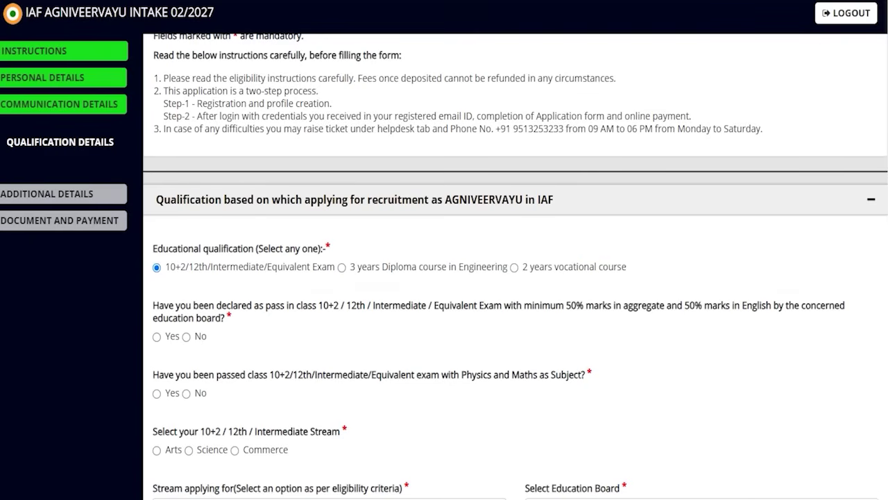
# Step: Mark the Qualification Details headings in magenta, and preview the engineering diploma and vocational course questions before reselecting 10+2/12th/Intermediate/Equivalent Exam
pyautogui.moveTo(118, 143); pyautogui.dragTo(188, 102)
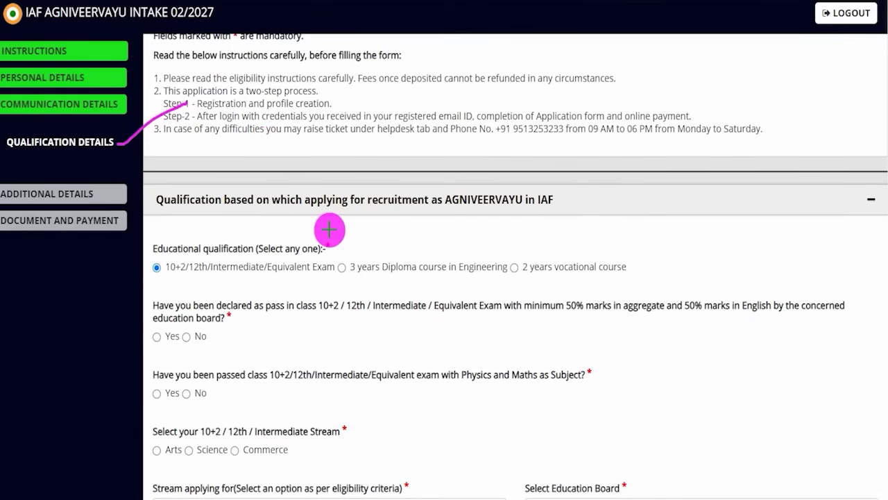
pyautogui.moveTo(328, 230); pyautogui.dragTo(354, 198)
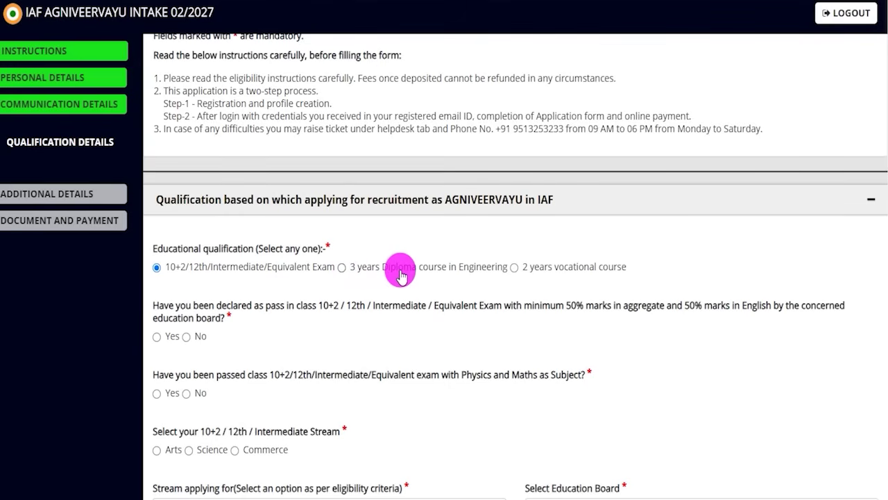
pyautogui.click(342, 270)
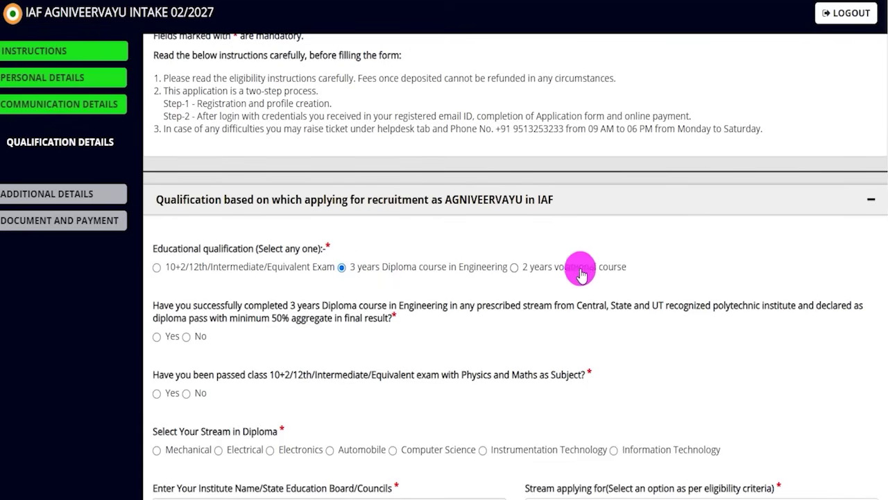
pyautogui.click(514, 267)
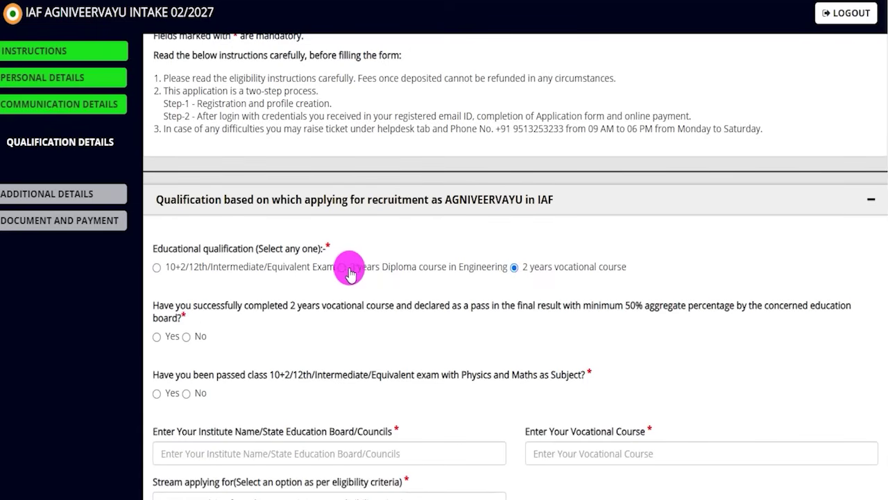
pyautogui.click(157, 270)
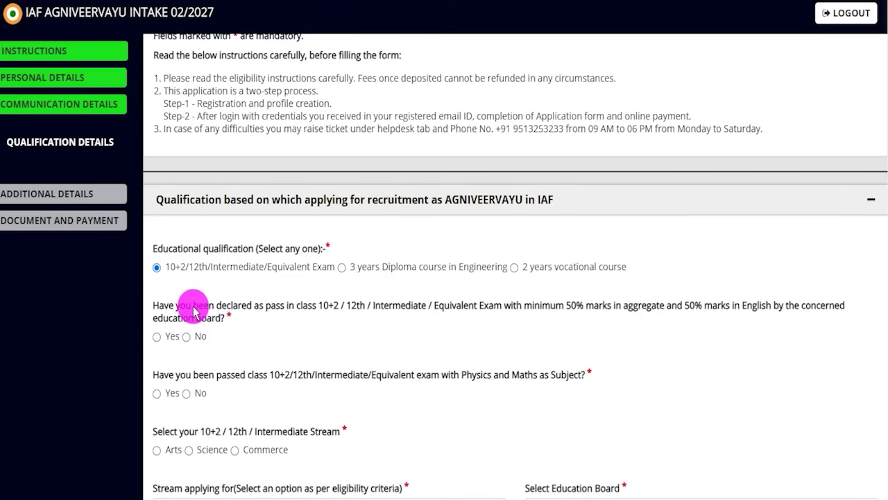
# Step: Answer Yes to passing class 12 with minimum 50% aggregate and English marks, and Yes to having Physics and Maths as subjects
pyautogui.moveTo(186, 311); pyautogui.dragTo(622, 307)
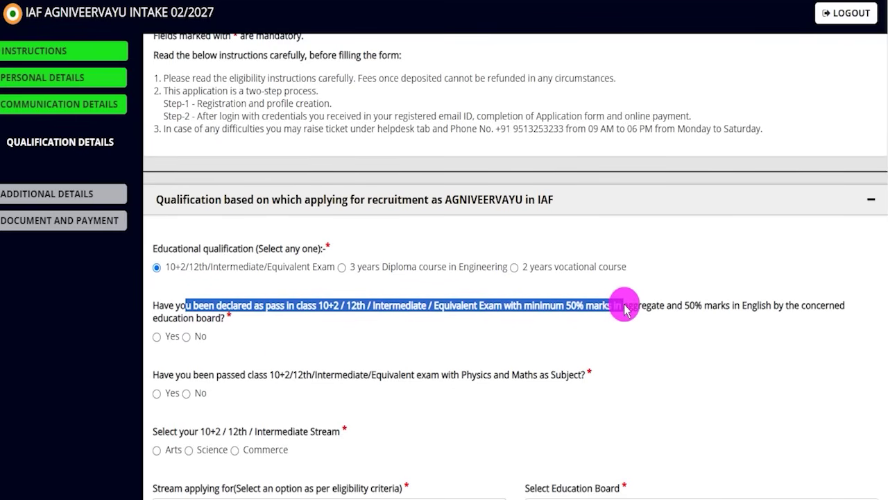
pyautogui.click(158, 339)
pyautogui.scroll(-1, 229, 327)
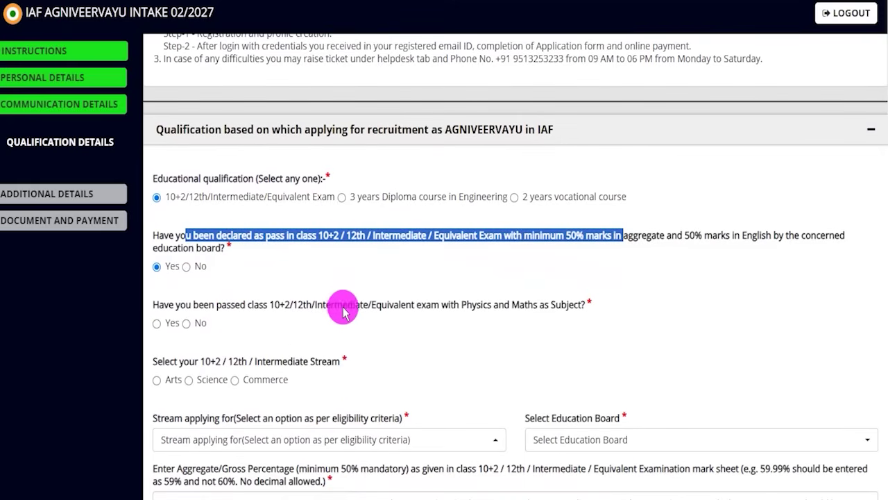
pyautogui.moveTo(463, 304); pyautogui.dragTo(520, 304)
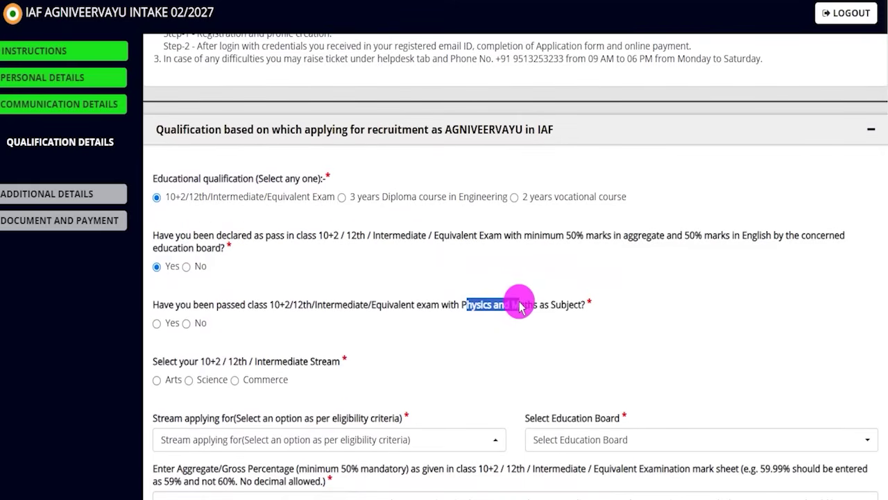
pyautogui.click(159, 324)
pyautogui.click(186, 325)
pyautogui.click(157, 324)
# Step: Set the 10+2/12th/Intermediate stream to Science and the stream applying for to Science Subjects
pyautogui.moveTo(168, 363); pyautogui.dragTo(302, 362)
pyautogui.scroll(-3, 308, 317)
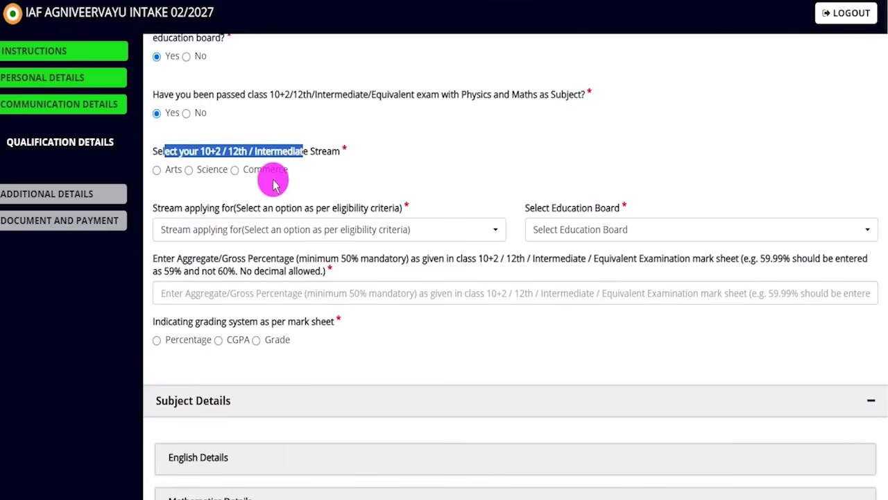
pyautogui.click(189, 170)
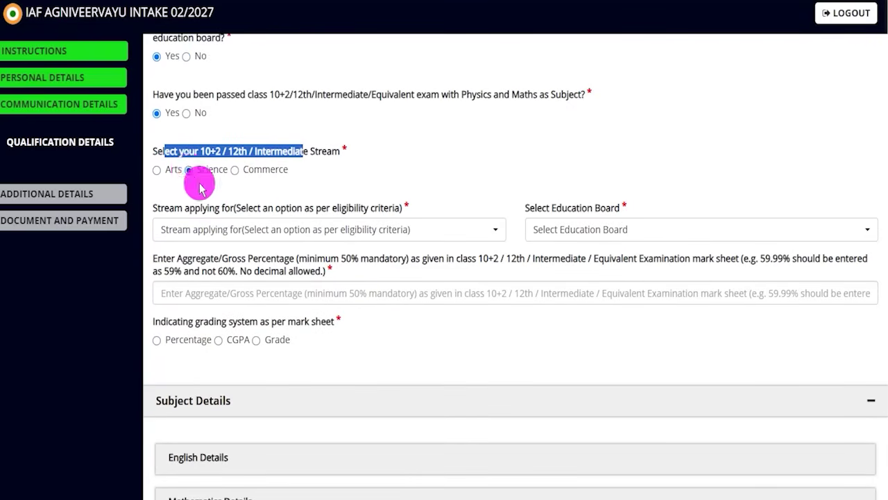
pyautogui.click(274, 231)
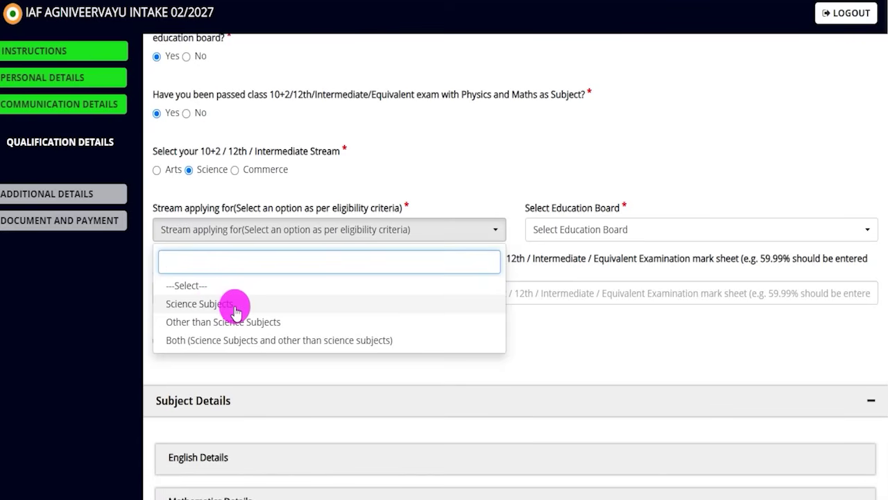
pyautogui.click(191, 304)
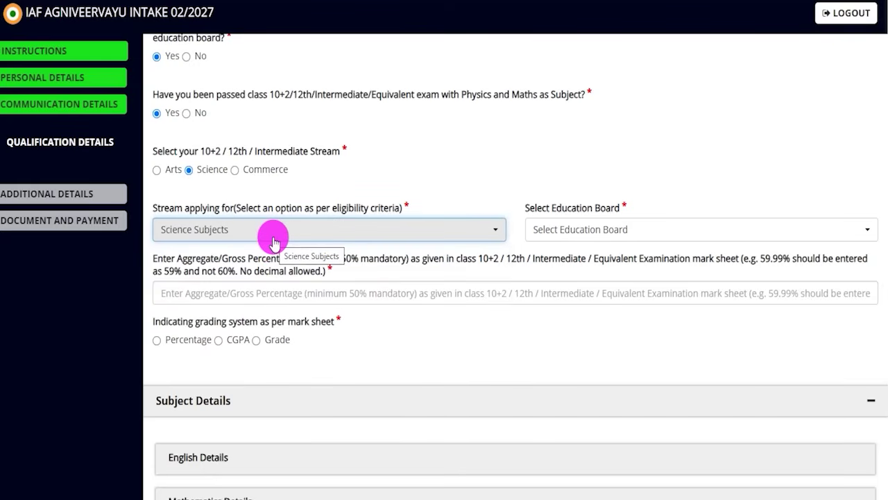
# Step: Search the education boards for "centr" and select Central Board of Secondary Education (CBSE)
pyautogui.click(550, 231)
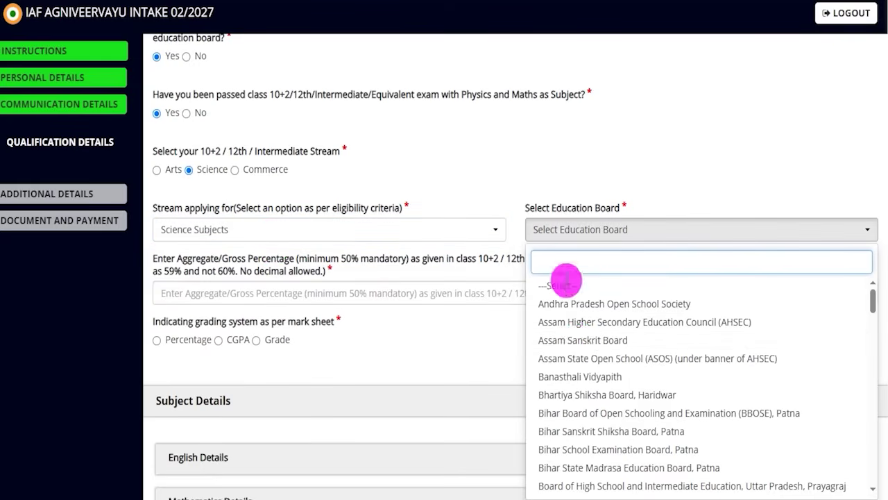
pyautogui.write('centr')
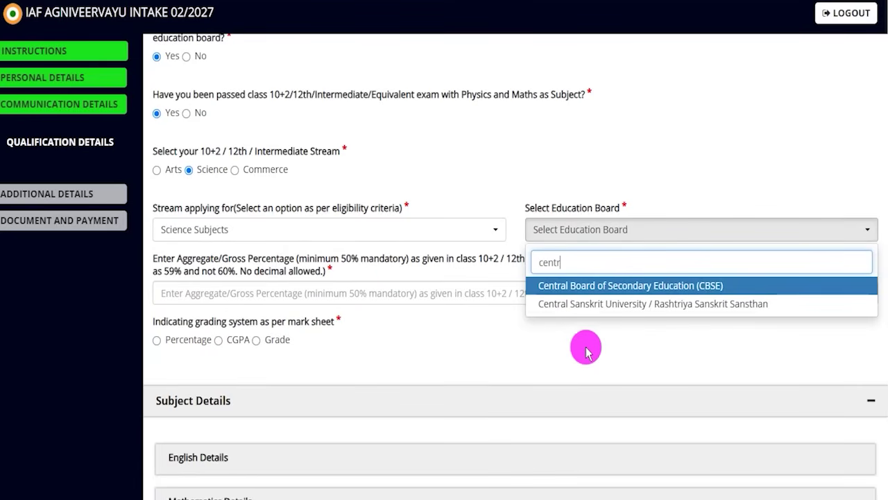
pyautogui.click(581, 285)
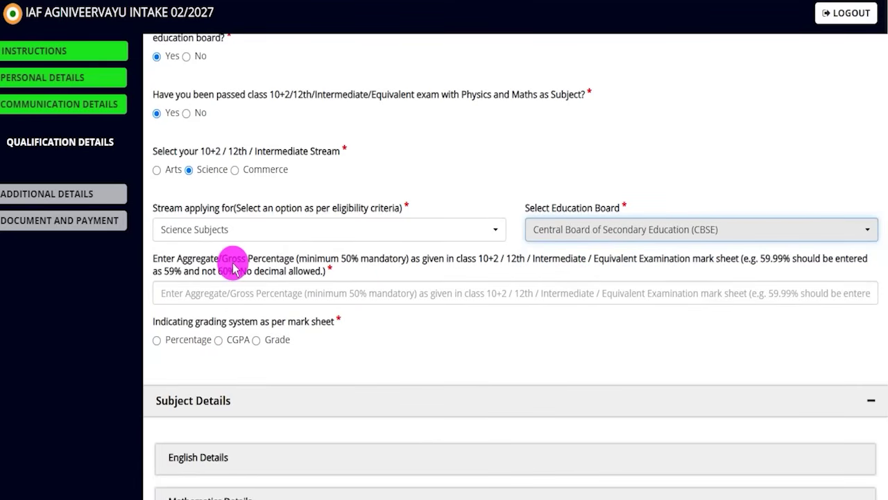
# Step: Enter 60 as the aggregate percentage and set the mark sheet's grading system to Percentage
pyautogui.moveTo(177, 258); pyautogui.dragTo(256, 259)
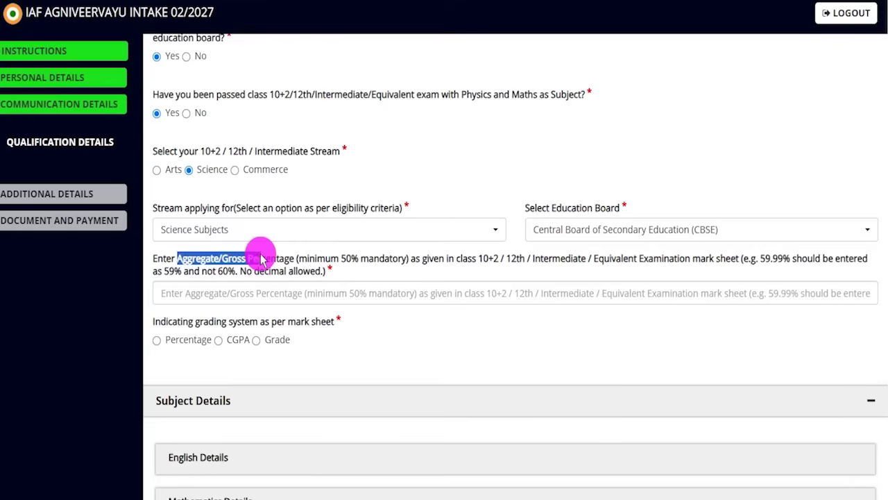
pyautogui.click(248, 294)
pyautogui.write('60')
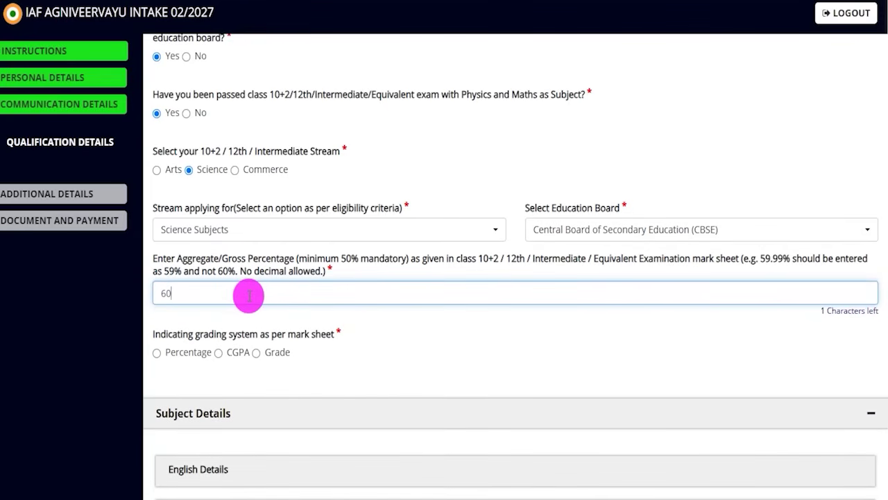
pyautogui.moveTo(208, 338); pyautogui.dragTo(283, 337)
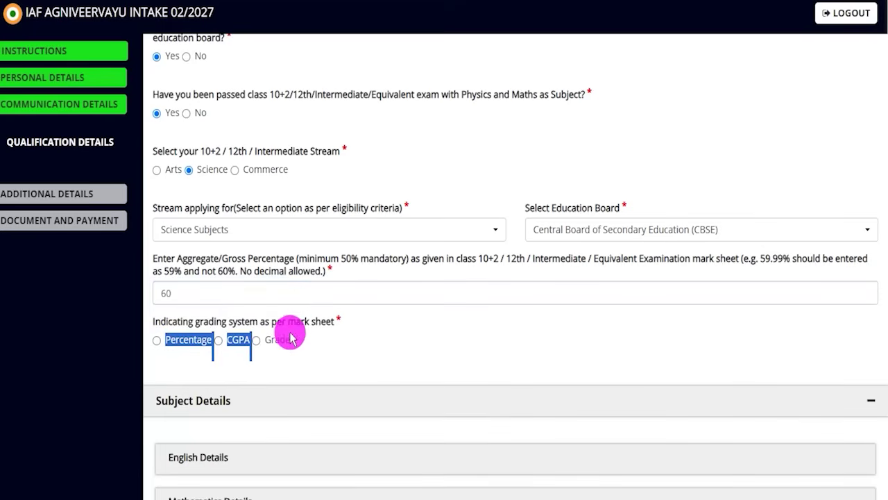
pyautogui.click(180, 340)
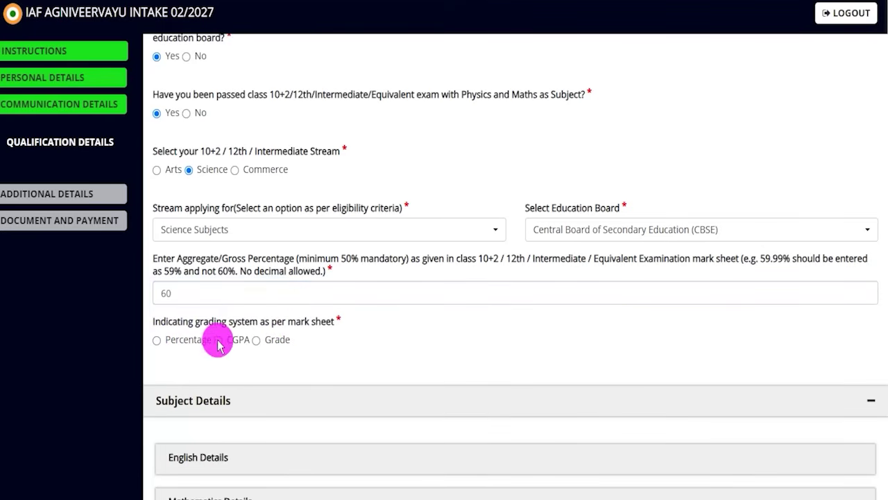
pyautogui.click(157, 341)
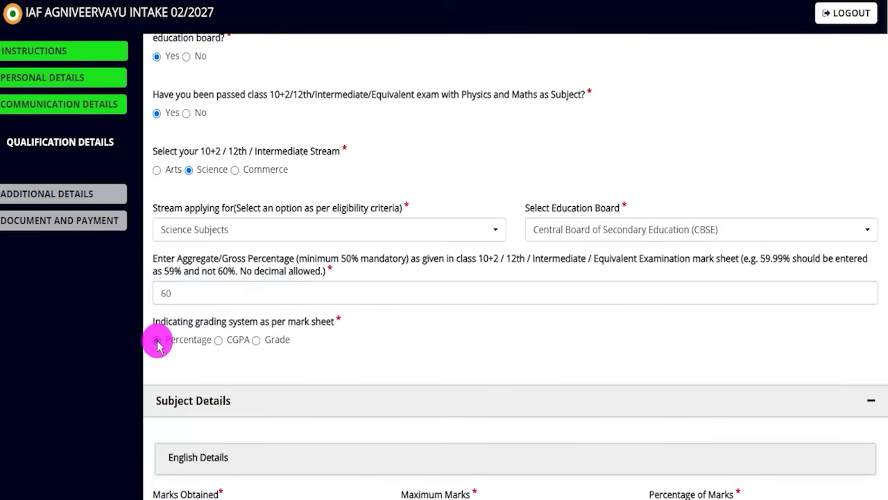
# Step: In the Subject Details, enter English marks obtained as 80 and maximum marks as 100
pyautogui.scroll(-1, 337, 370)
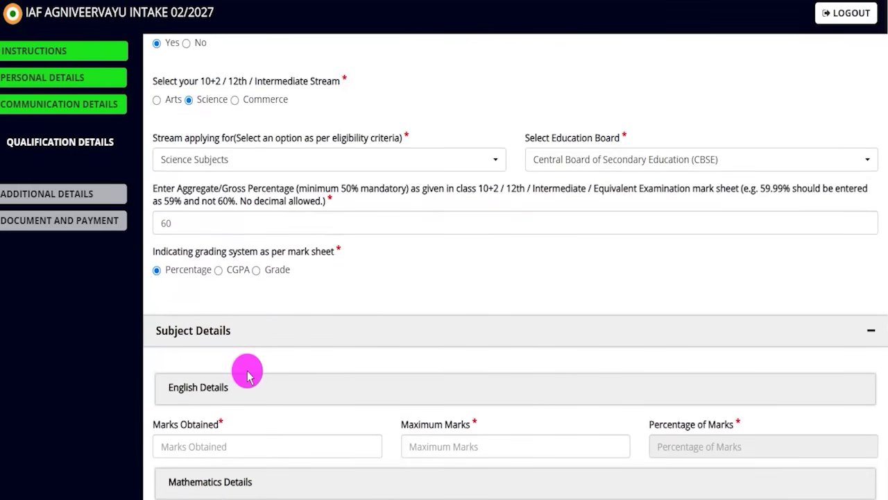
pyautogui.scroll(-2, 264, 283)
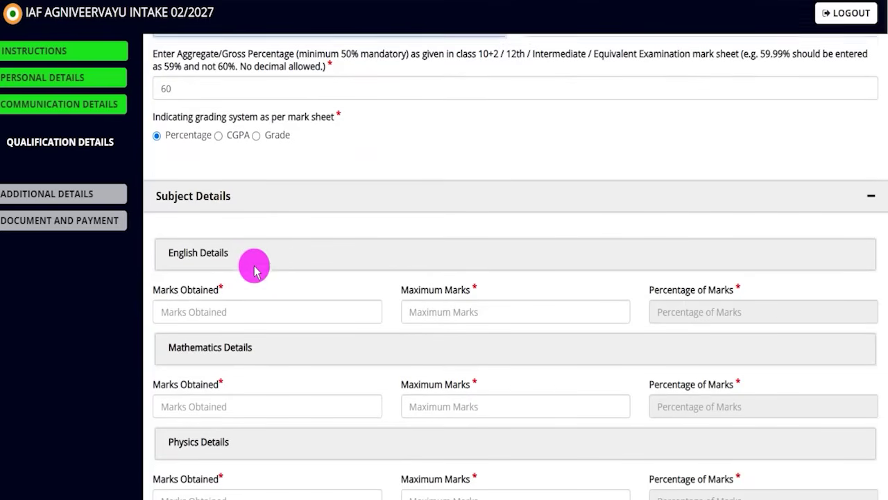
pyautogui.scroll(-1, 256, 255)
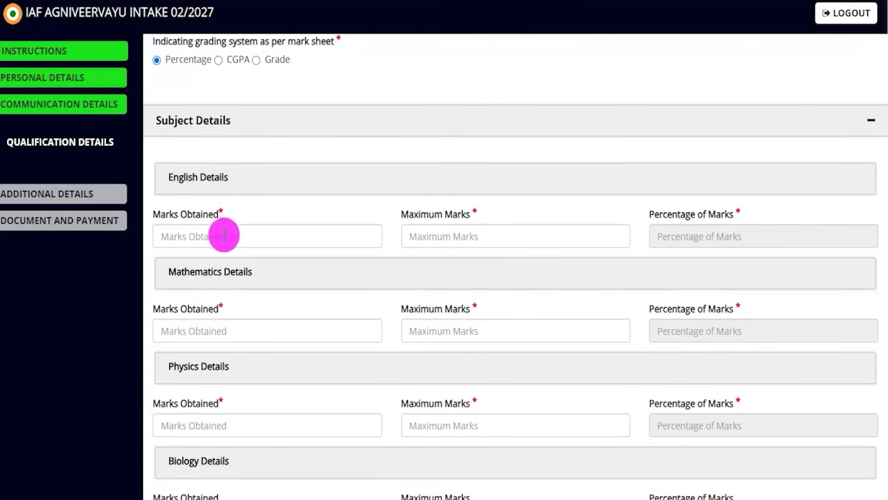
pyautogui.click(276, 238)
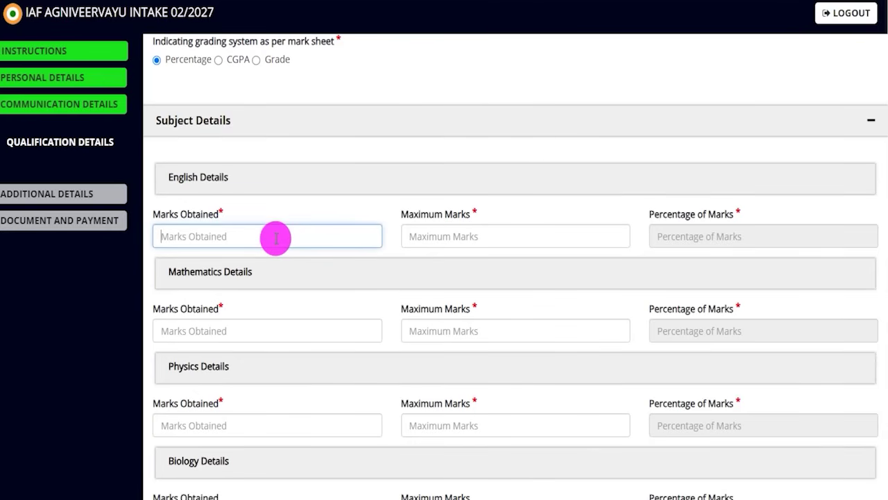
pyautogui.write('80')
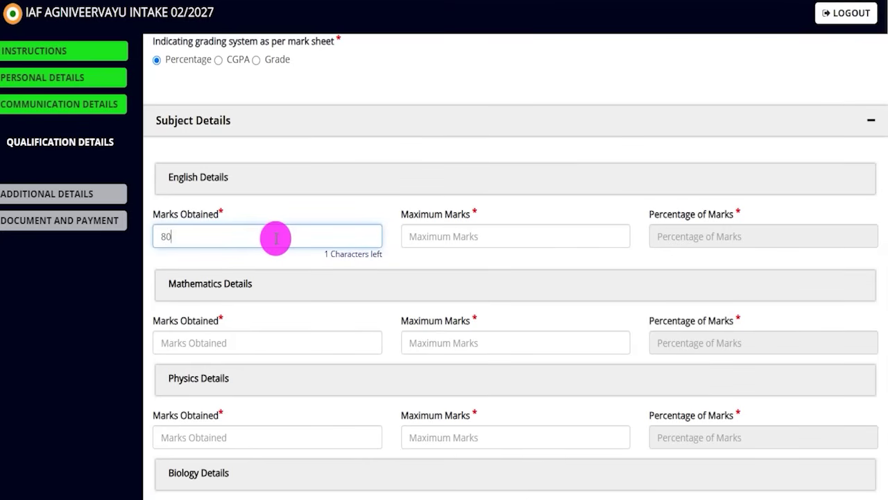
pyautogui.press('Tab')
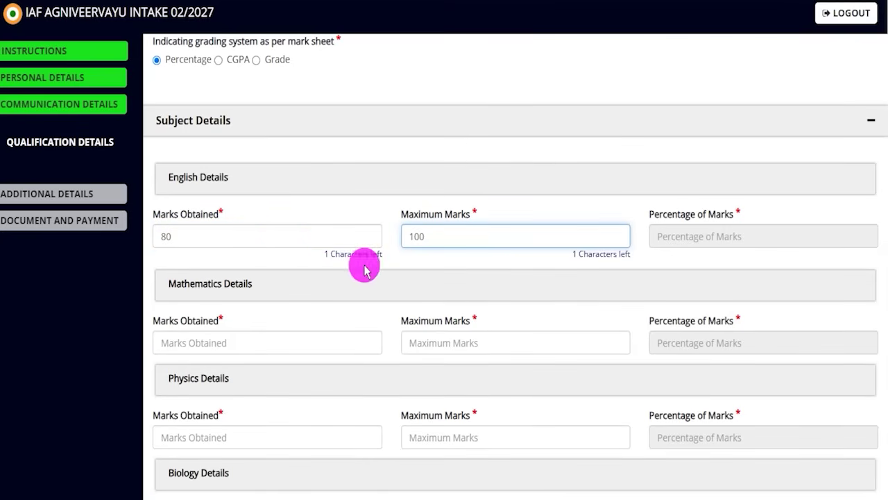
pyautogui.click(409, 255)
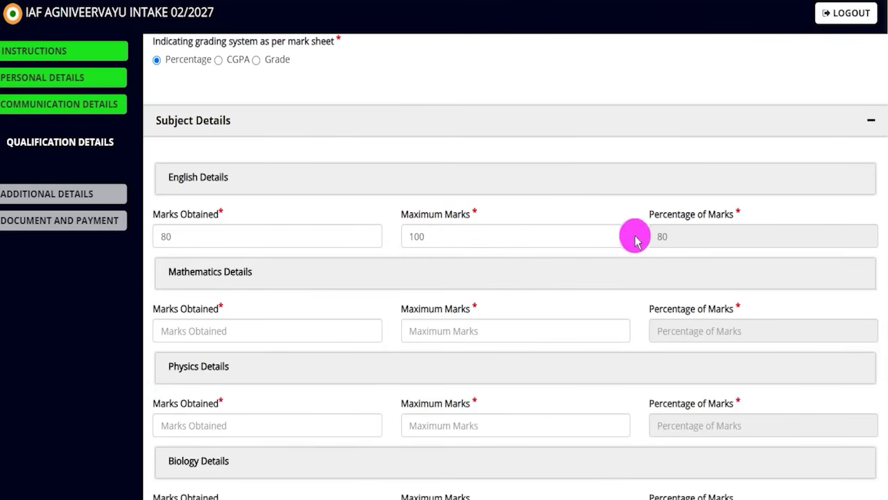
pyautogui.doubleClick(667, 236)
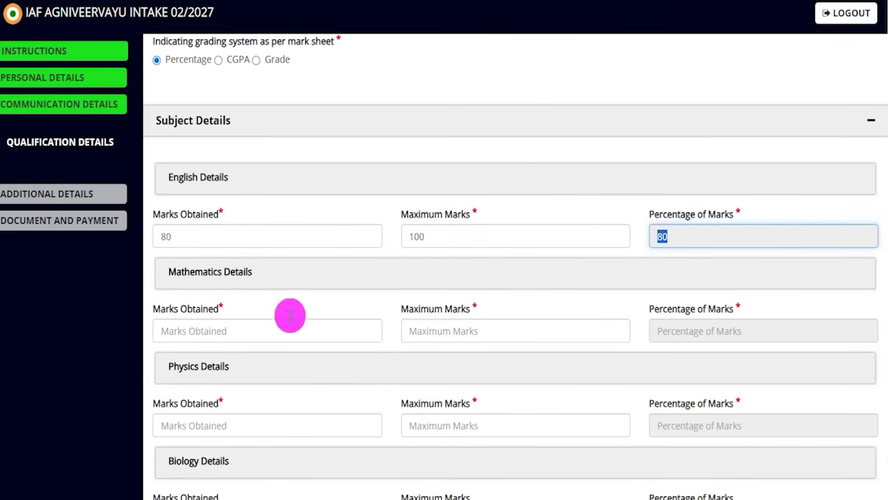
# Step: Enter Mathematics marks obtained as 80 and maximum marks as 100
pyautogui.click(205, 331)
pyautogui.write('80')
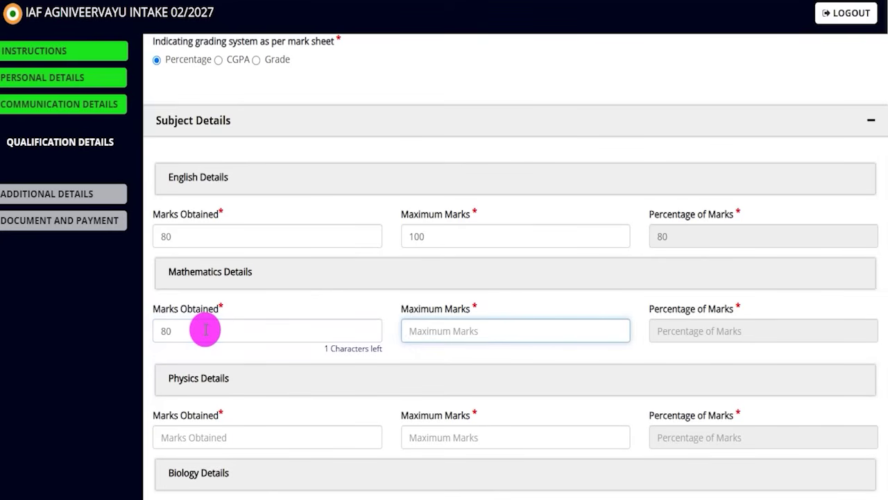
pyautogui.click(644, 354)
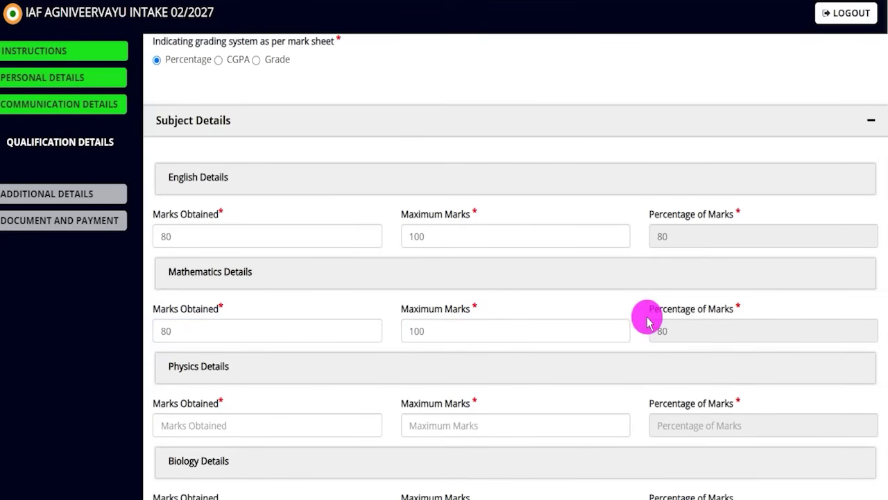
# Step: Enter Physics marks obtained as 80 and maximum marks as 100
pyautogui.scroll(-3, 500, 277)
pyautogui.click(231, 215)
pyautogui.click(231, 215)
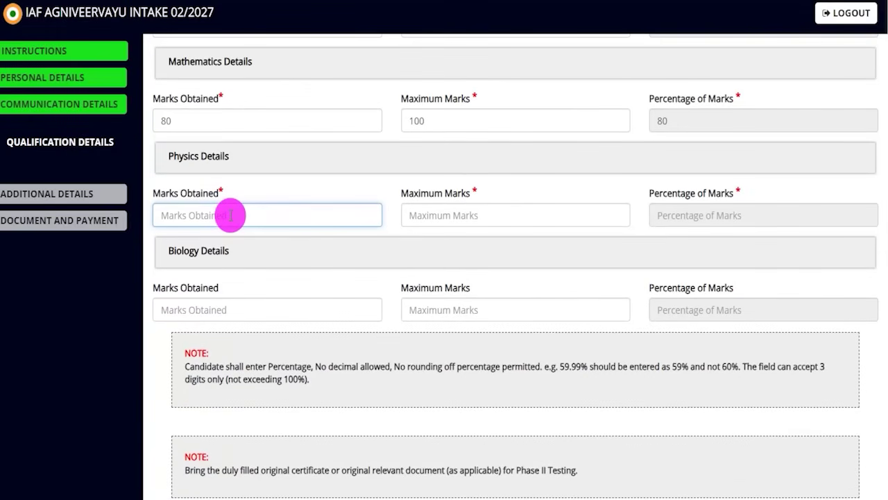
pyautogui.write('80')
pyautogui.press('Tab')
pyautogui.write('10')
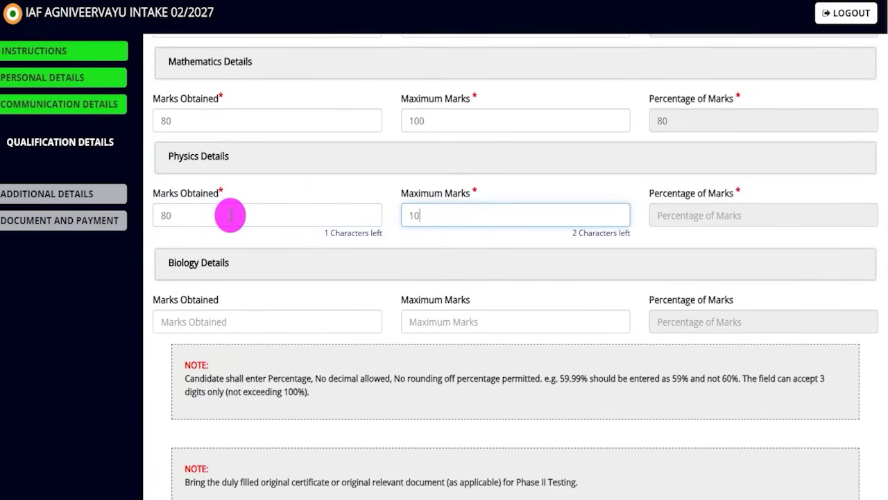
pyautogui.press('Tab')
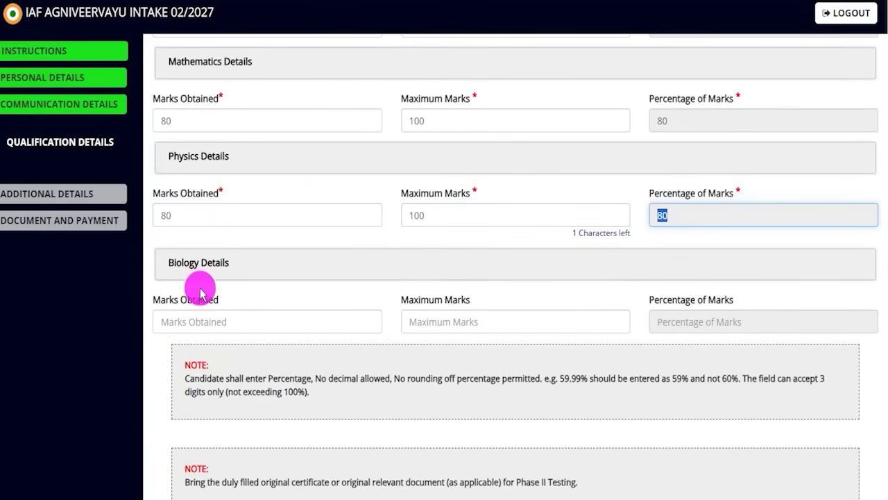
pyautogui.click(267, 287)
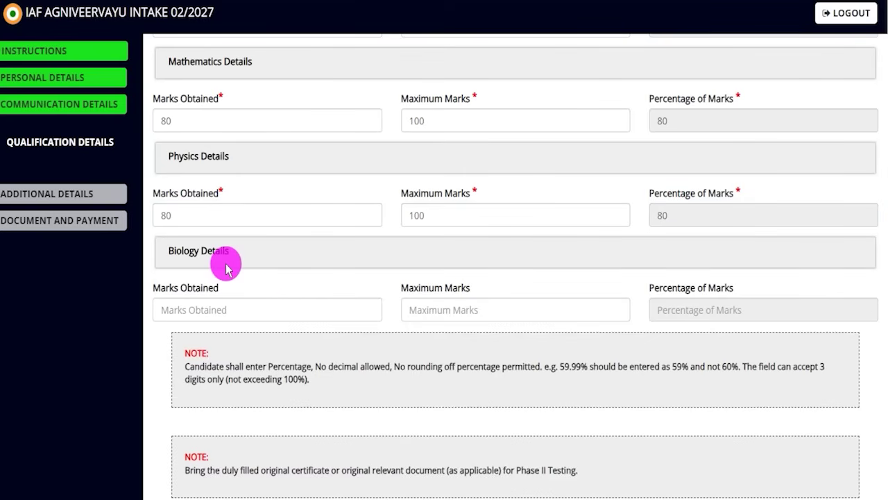
# Step: Leave the Biology marks blank and answer No to having any additional or improvement mark sheet
pyautogui.click(208, 310)
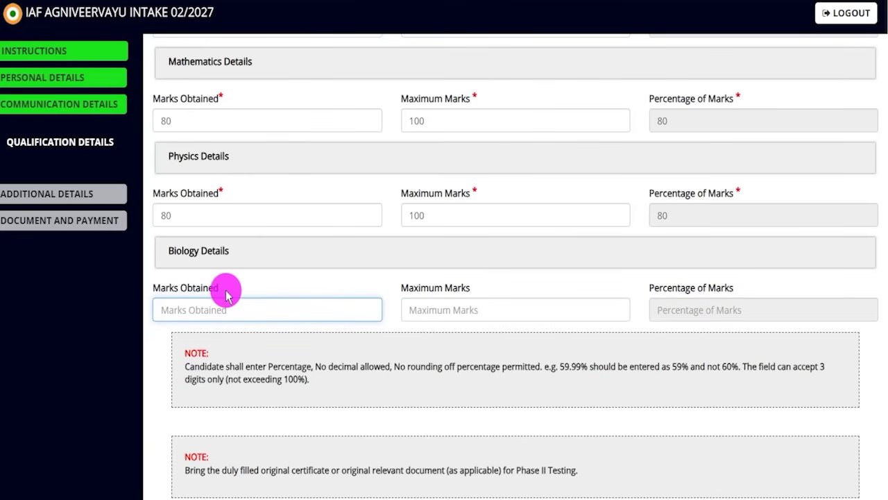
pyautogui.scroll(-2, 347, 356)
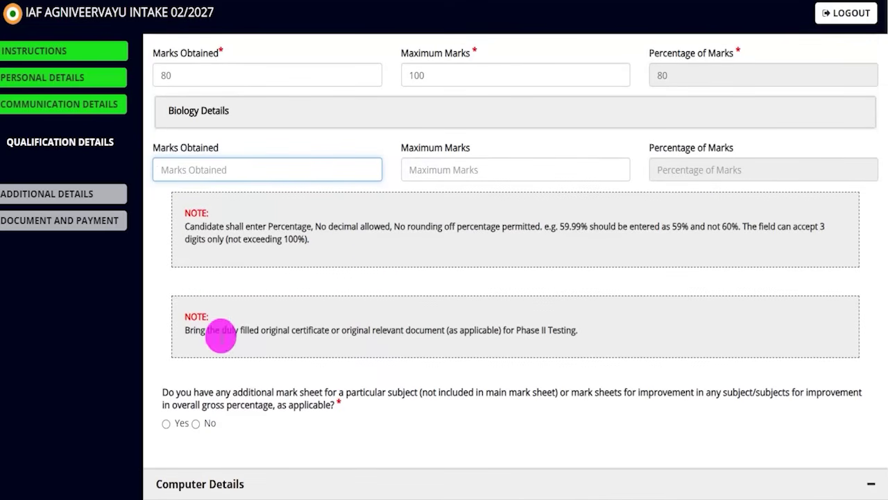
pyautogui.scroll(-2, 224, 326)
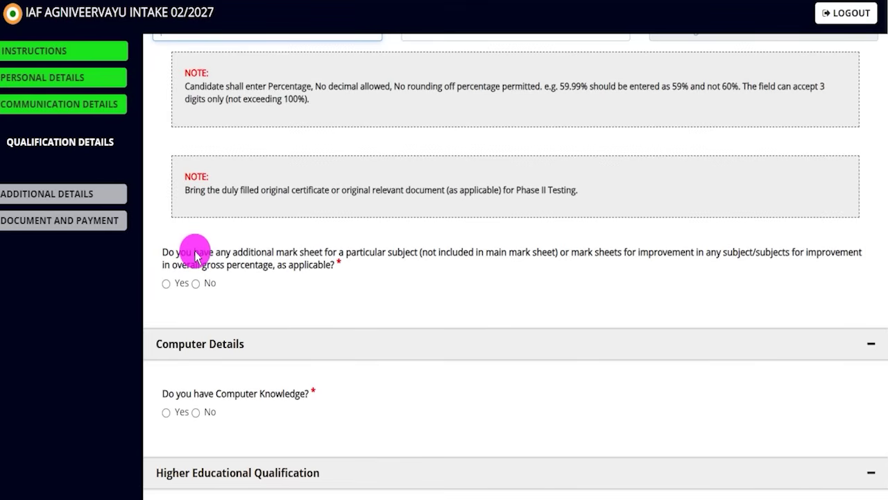
pyautogui.moveTo(195, 255); pyautogui.dragTo(275, 254)
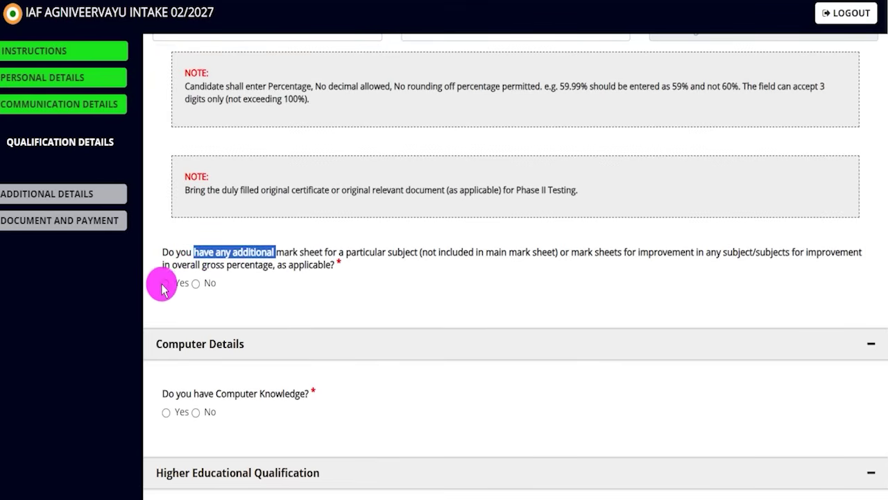
pyautogui.click(166, 283)
pyautogui.click(195, 283)
# Step: Try Yes with the Basic type for computer knowledge, and settle on No as the answer
pyautogui.scroll(-2, 229, 316)
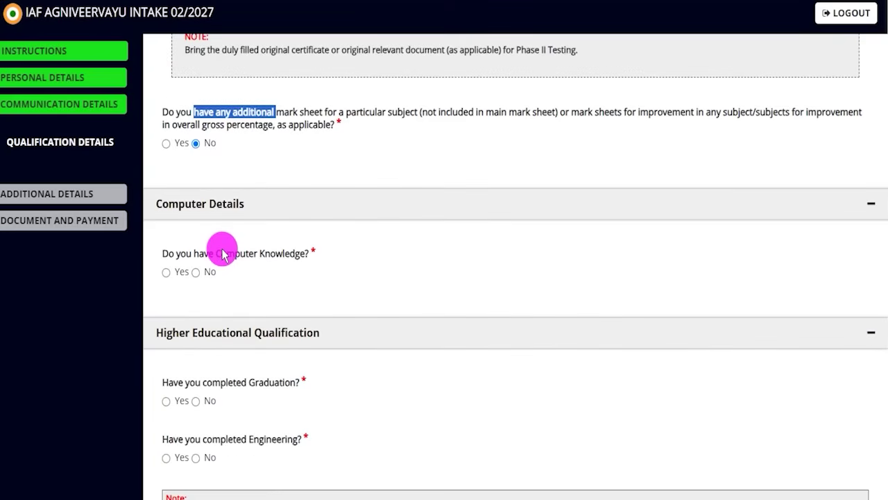
pyautogui.moveTo(182, 254); pyautogui.dragTo(259, 254)
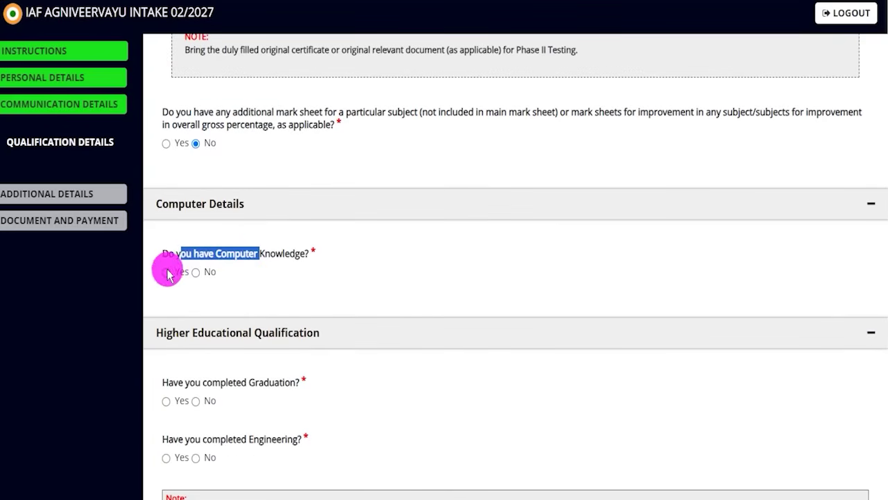
pyautogui.click(166, 273)
pyautogui.click(208, 334)
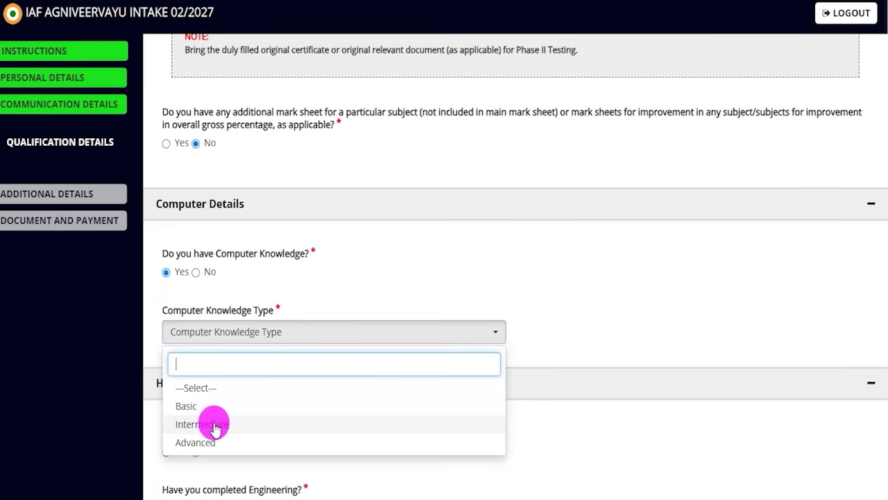
pyautogui.click(187, 406)
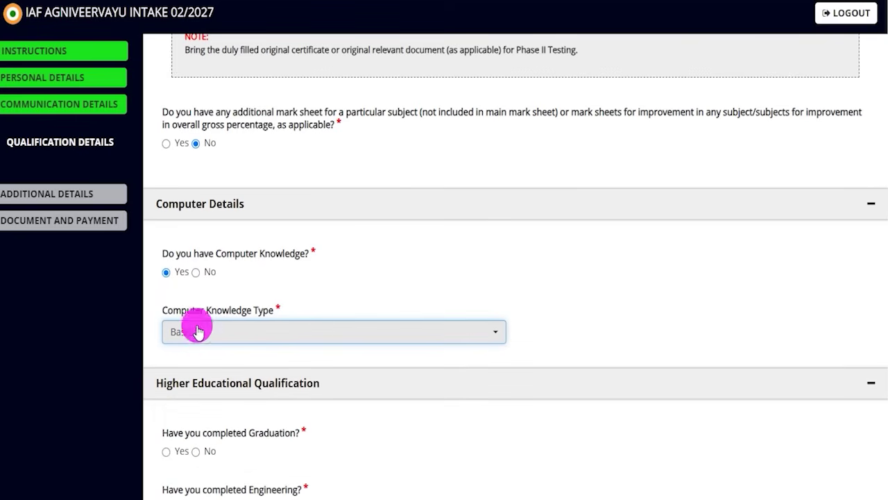
pyautogui.click(195, 272)
# Step: Try Yes with the Arts stream for completed graduation, and settle on No as the answer
pyautogui.scroll(-2, 209, 319)
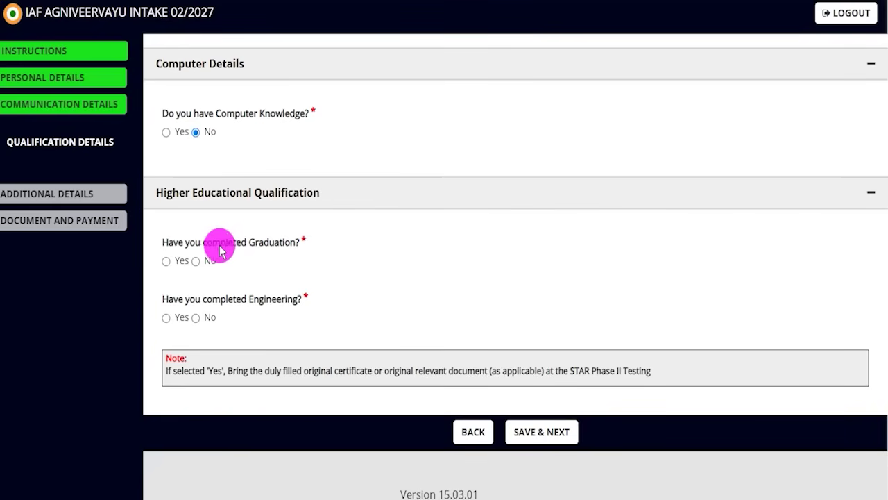
pyautogui.moveTo(206, 242); pyautogui.dragTo(259, 241)
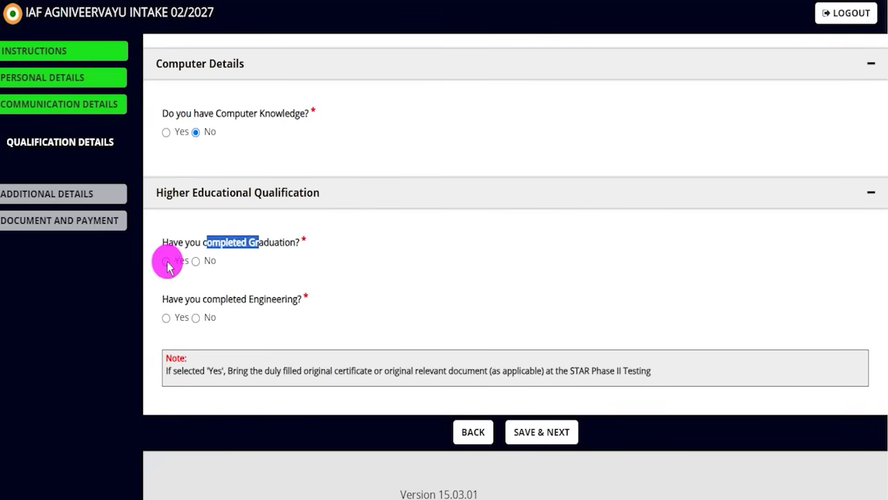
pyautogui.click(166, 261)
pyautogui.click(208, 322)
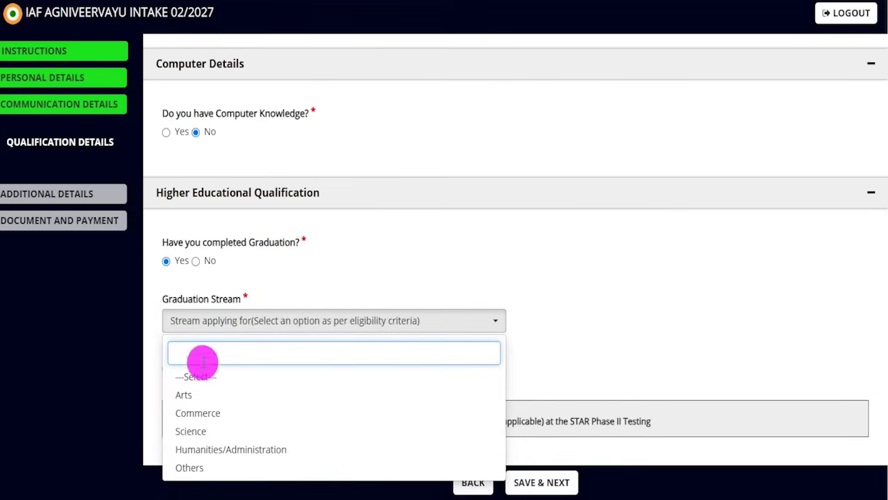
pyautogui.click(187, 395)
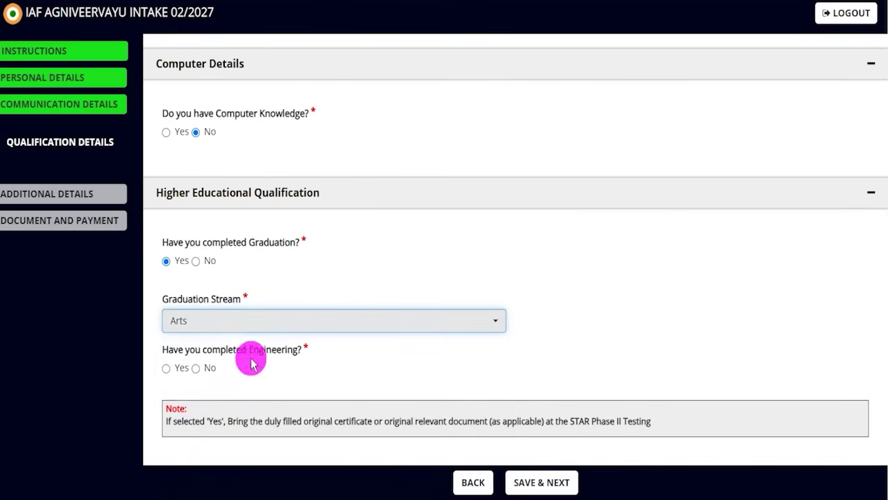
pyautogui.click(196, 262)
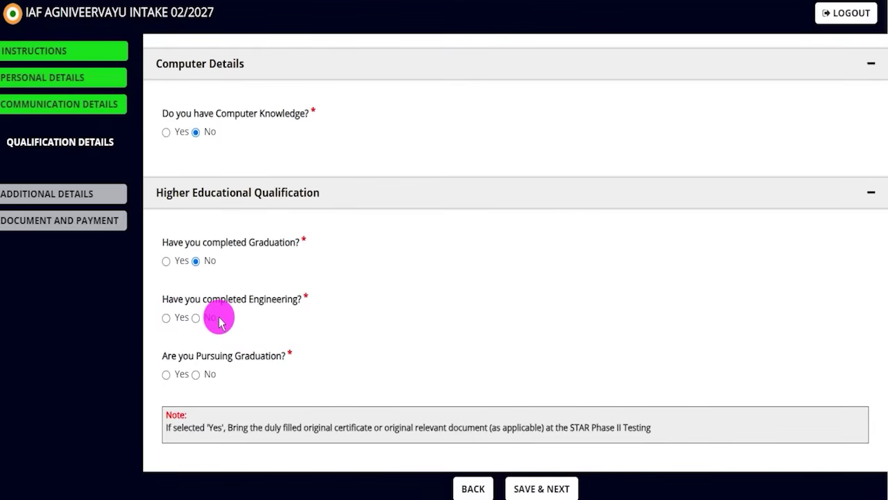
# Step: Try Yes with the Electronics stream for completed engineering, and settle on No as the answer
pyautogui.moveTo(186, 302); pyautogui.dragTo(266, 299)
pyautogui.click(166, 318)
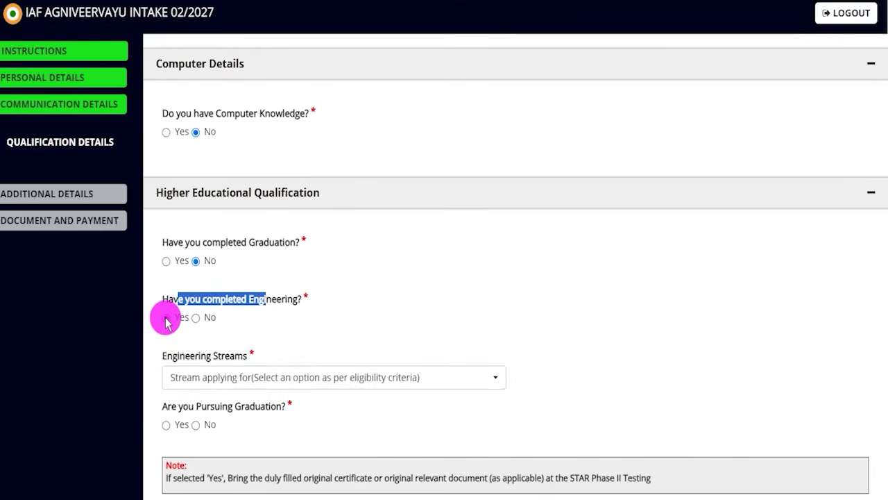
pyautogui.click(220, 378)
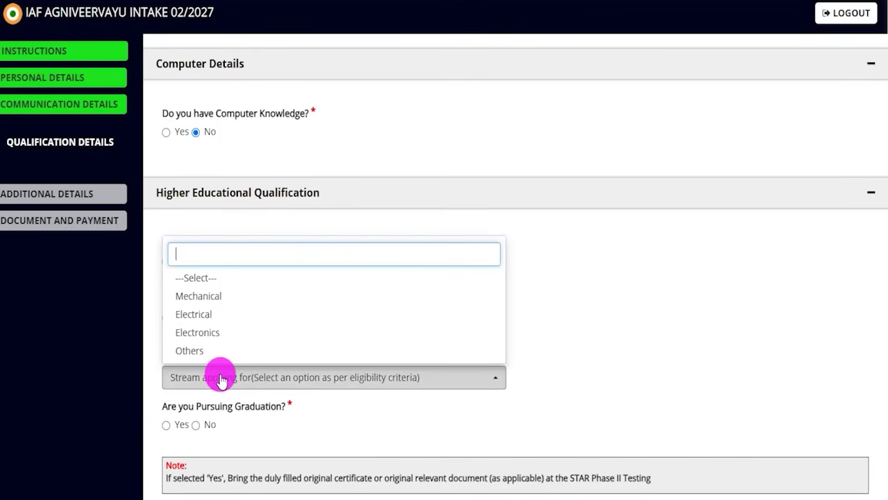
pyautogui.click(201, 333)
pyautogui.click(196, 318)
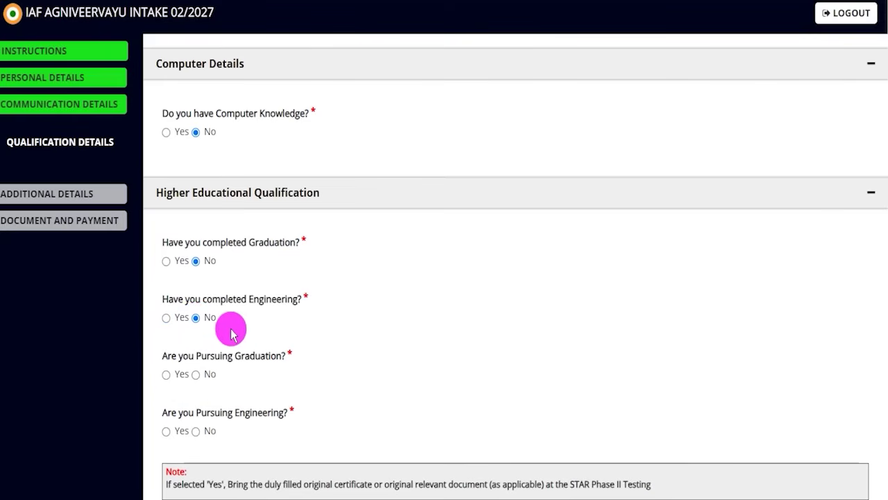
# Step: Try Yes for pursuing graduation to view its stream options, and settle on No as the answer
pyautogui.moveTo(178, 356); pyautogui.dragTo(239, 356)
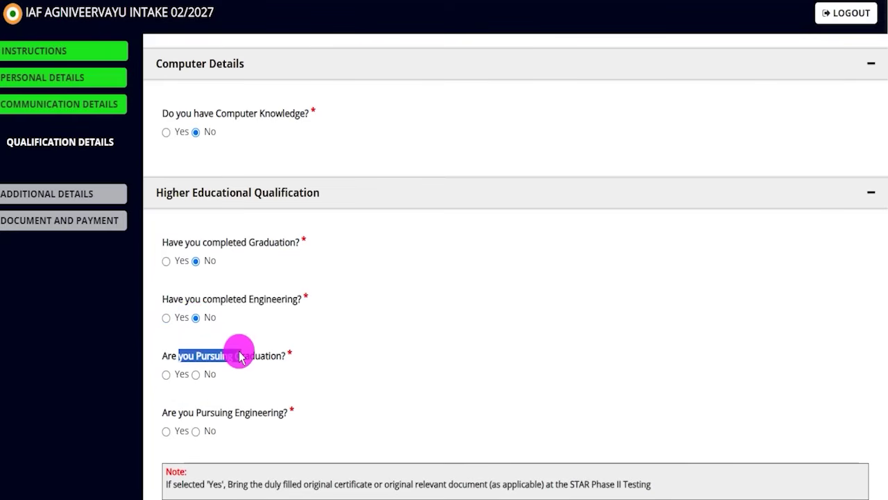
pyautogui.scroll(-1, 208, 319)
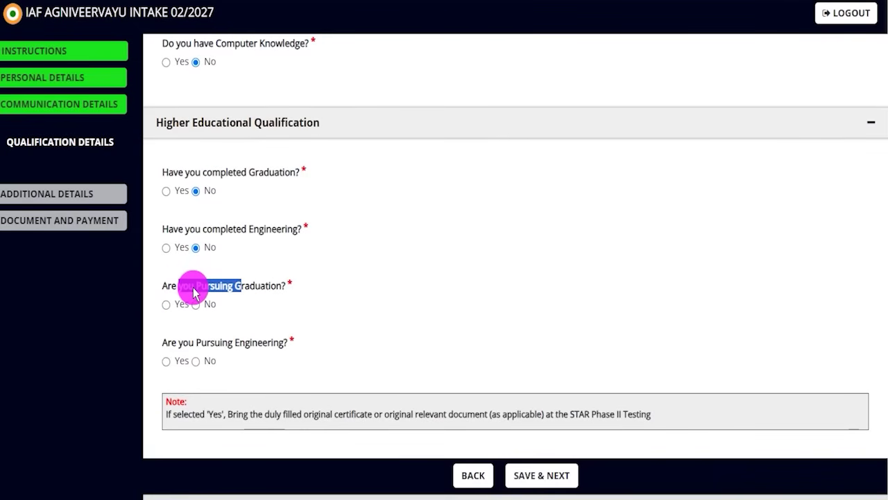
pyautogui.click(168, 304)
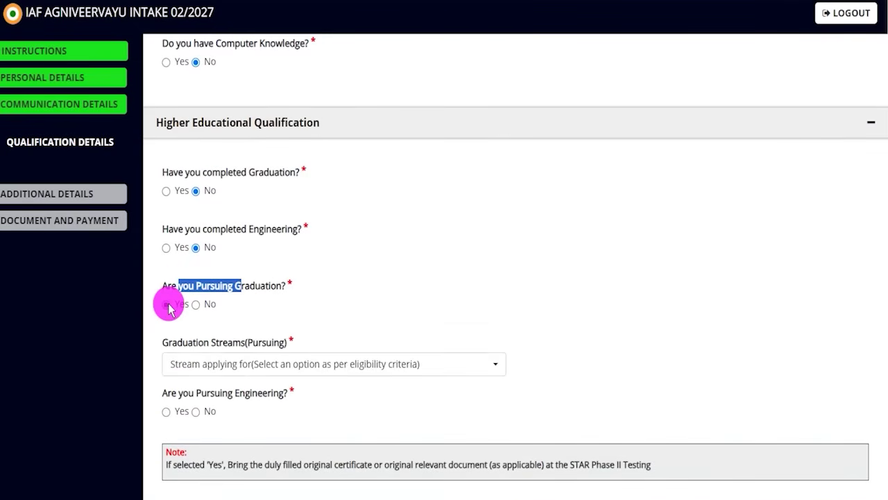
pyautogui.click(239, 368)
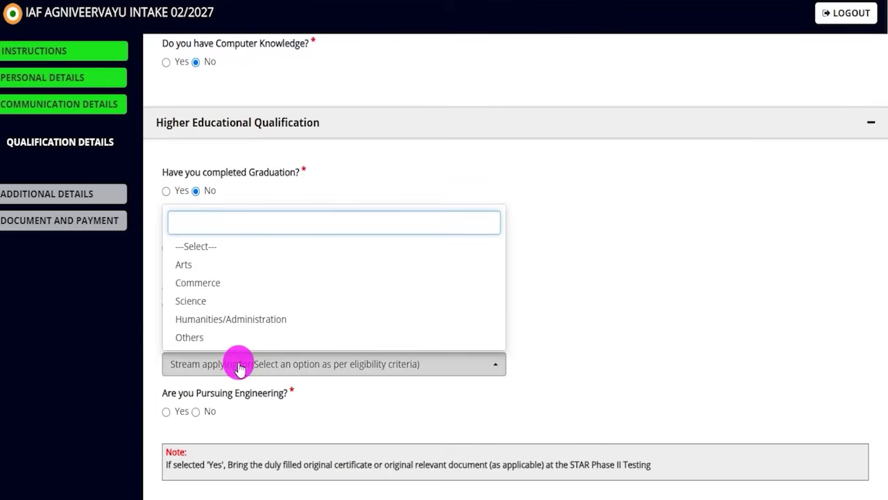
pyautogui.click(239, 366)
pyautogui.click(196, 305)
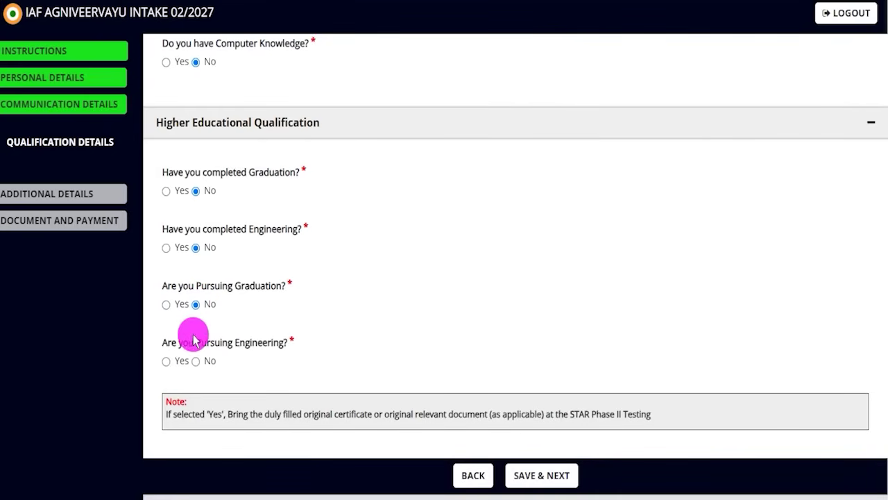
# Step: Try Yes for pursuing engineering to view its stream options, and settle on No as the answer
pyautogui.moveTo(179, 343); pyautogui.dragTo(247, 344)
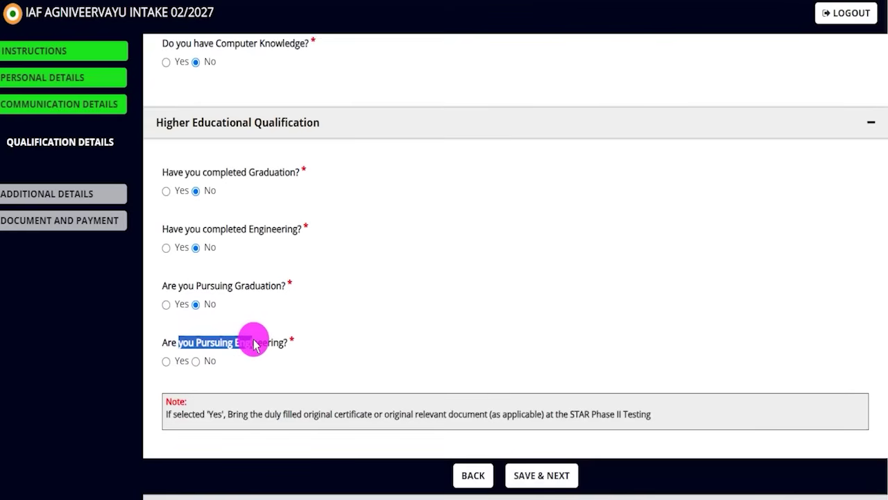
pyautogui.click(166, 361)
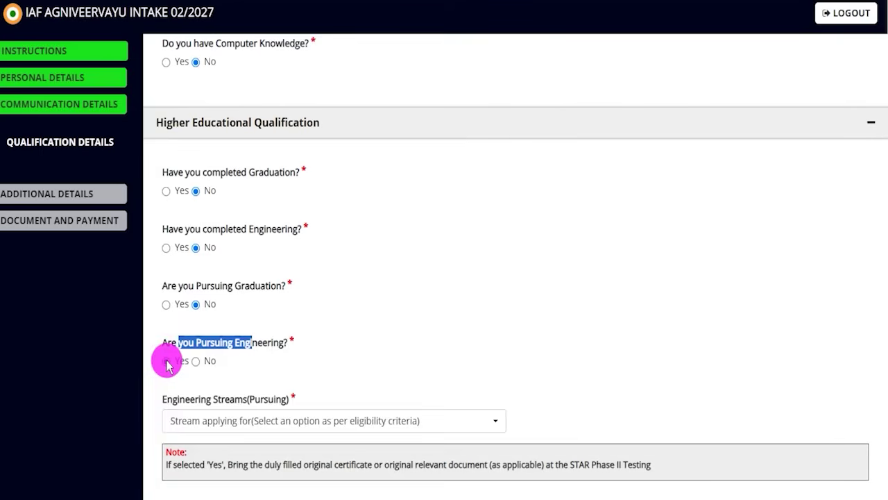
pyautogui.click(221, 423)
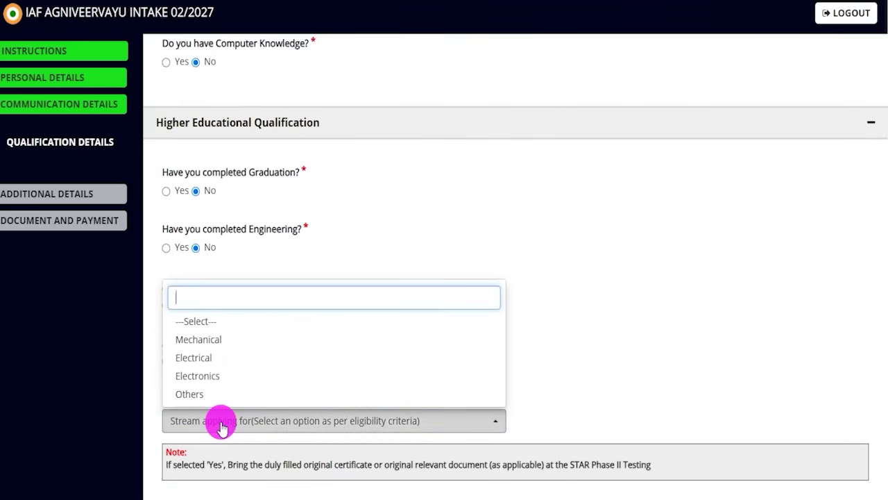
pyautogui.click(220, 423)
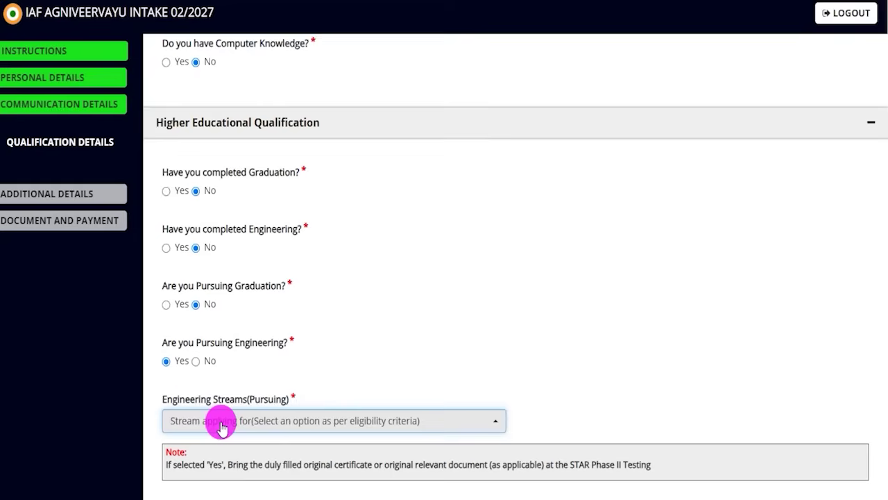
pyautogui.click(196, 360)
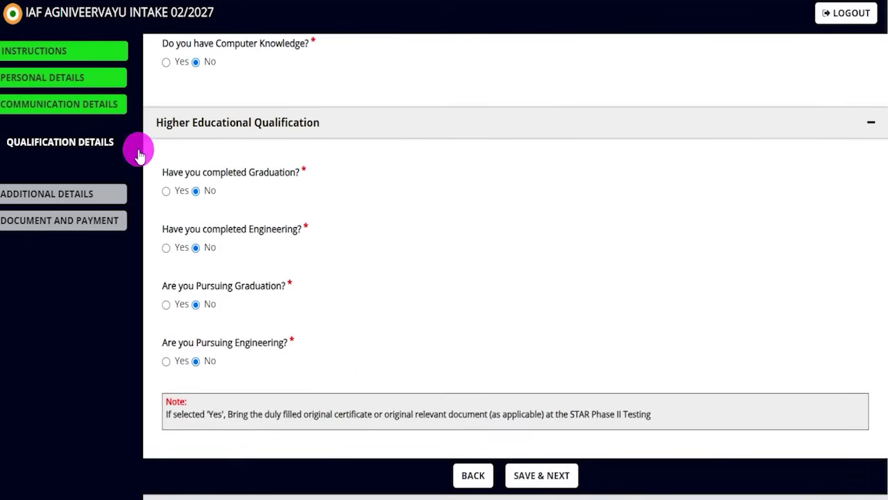
# Step: Save the completed qualification details and continue to the additional details section
pyautogui.scroll(-2, 462, 301)
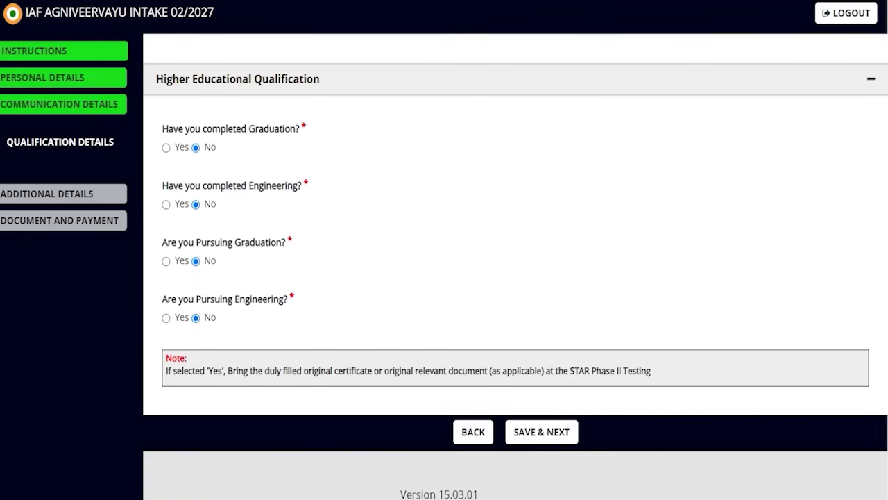
pyautogui.moveTo(644, 244); pyautogui.dragTo(575, 414)
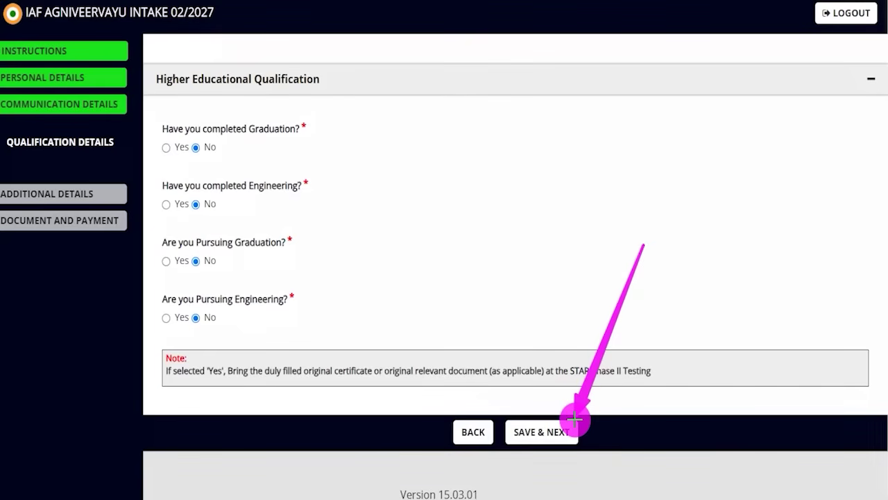
pyautogui.click(576, 419)
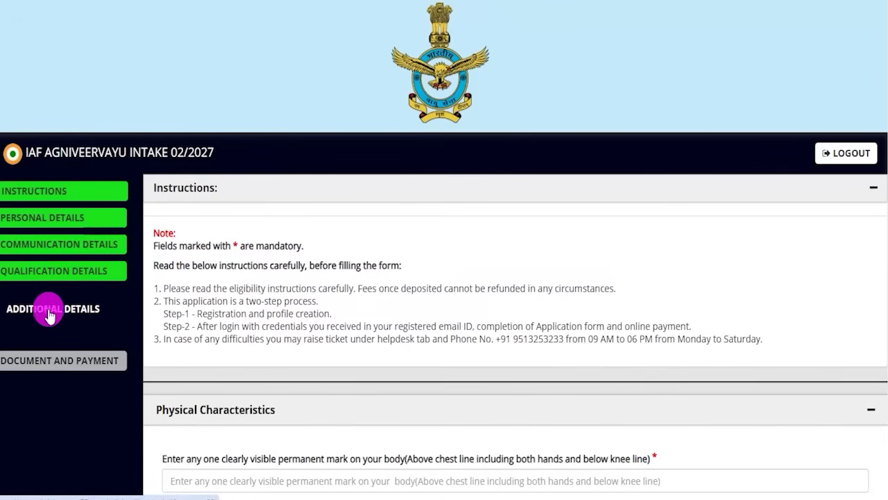
# Step: Enter Leg as the clearly visible permanent body mark in the physical characteristics
pyautogui.scroll(-3, 326, 298)
pyautogui.scroll(-2, 322, 270)
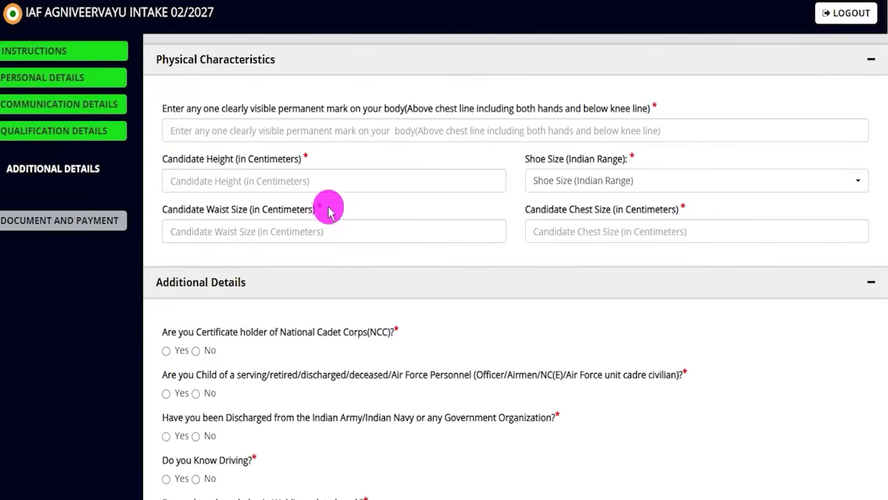
pyautogui.moveTo(227, 108); pyautogui.dragTo(326, 111)
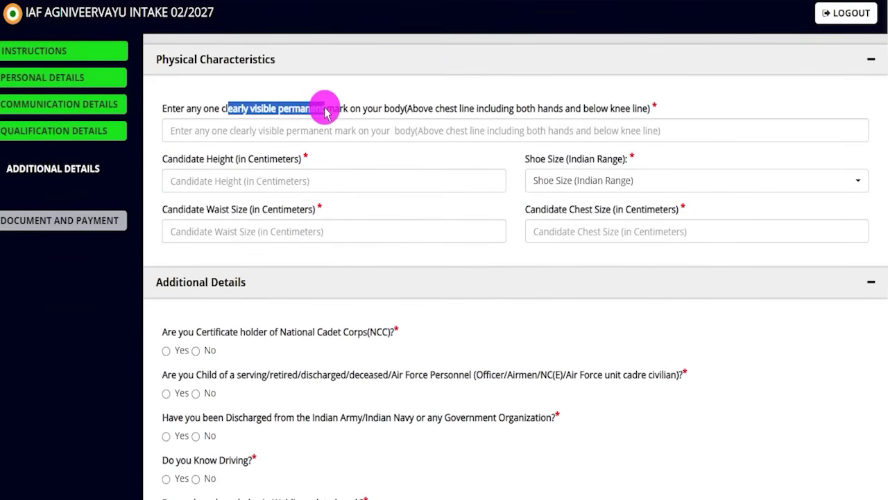
pyautogui.click(298, 132)
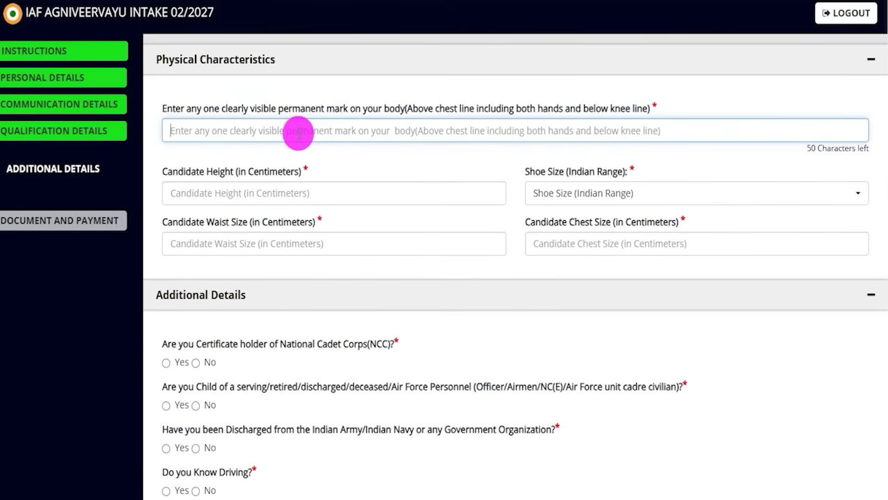
pyautogui.write('L')
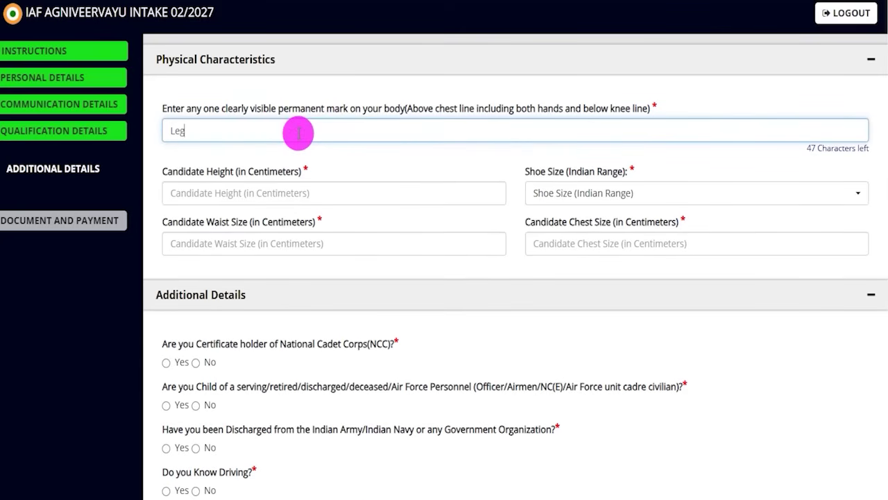
pyautogui.write('eg')
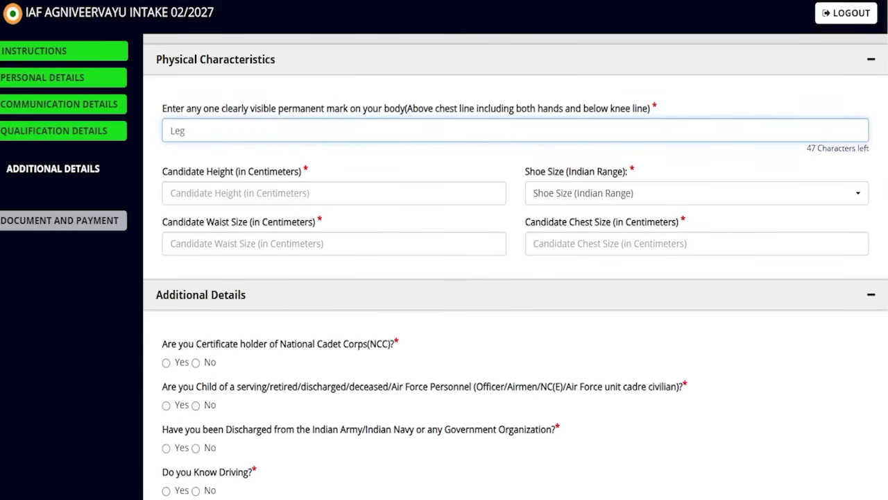
pyautogui.click(288, 109)
# Step: Set the Indian-range shoe size to 8 and point out the height, waist and chest size fields
pyautogui.moveTo(259, 182); pyautogui.dragTo(293, 144)
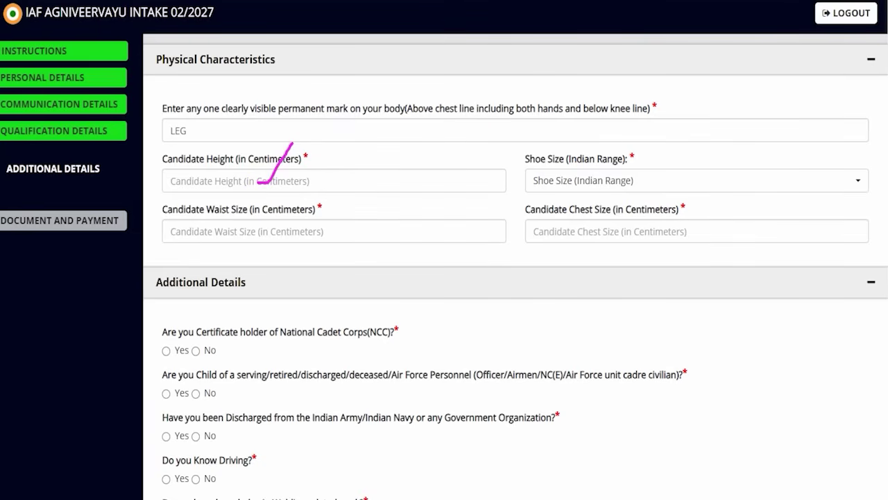
pyautogui.click(579, 177)
pyautogui.click(539, 343)
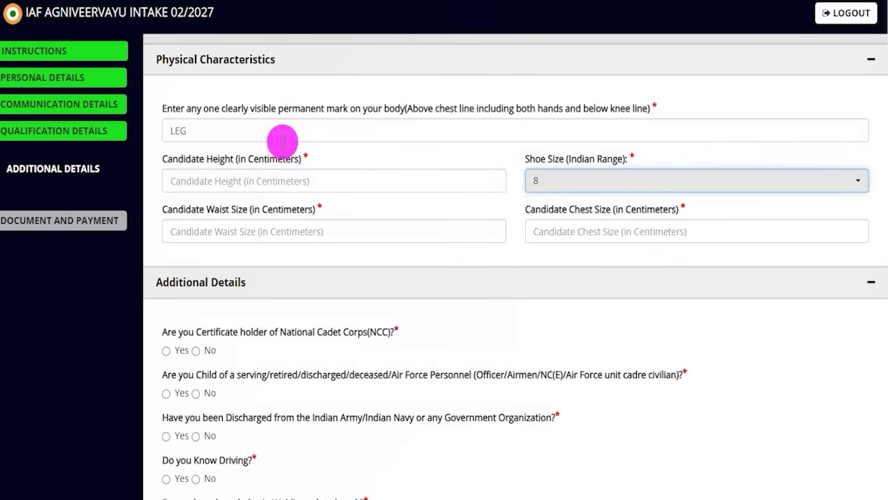
pyautogui.click(258, 227)
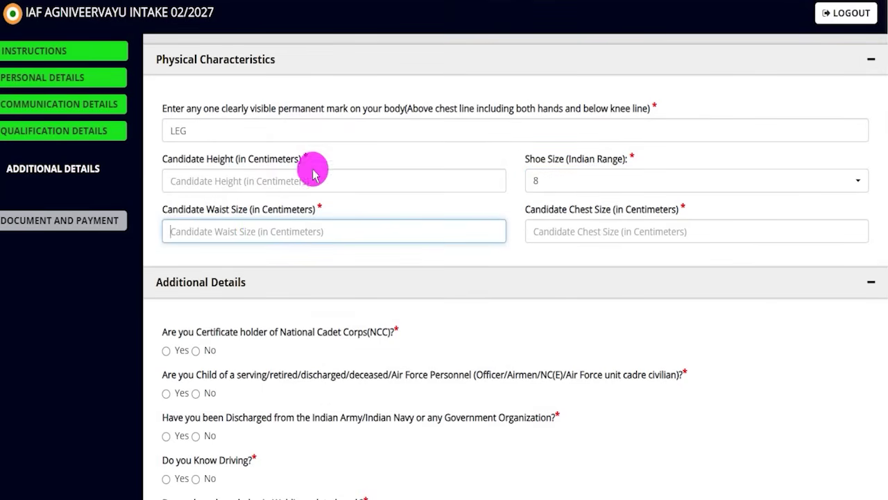
pyautogui.moveTo(548, 209); pyautogui.dragTo(590, 208)
pyautogui.click(561, 231)
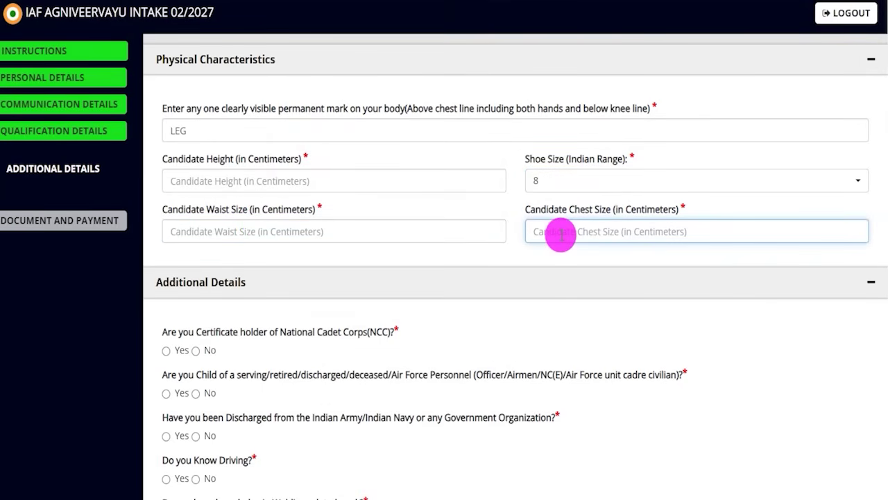
# Step: Try Yes for holding an NCC certificate to view its type and number fields, and settle on No as the answer
pyautogui.scroll(-3, 229, 296)
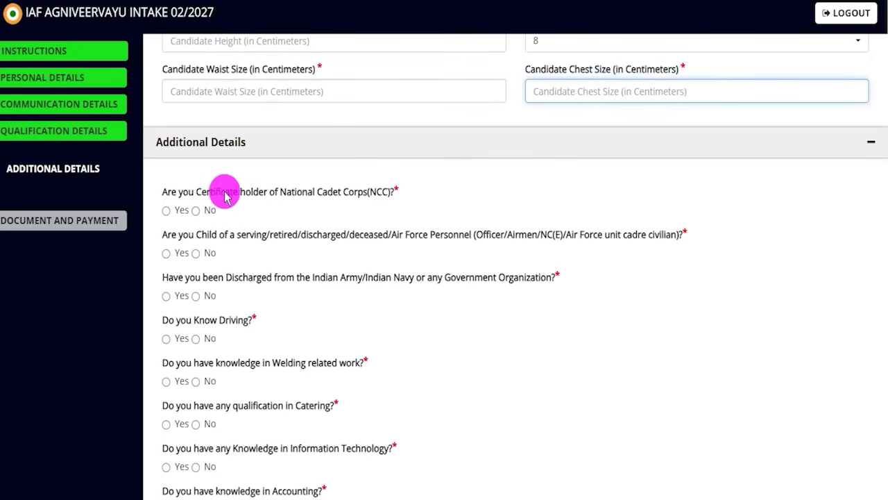
pyautogui.moveTo(224, 193); pyautogui.dragTo(314, 198)
pyautogui.click(167, 211)
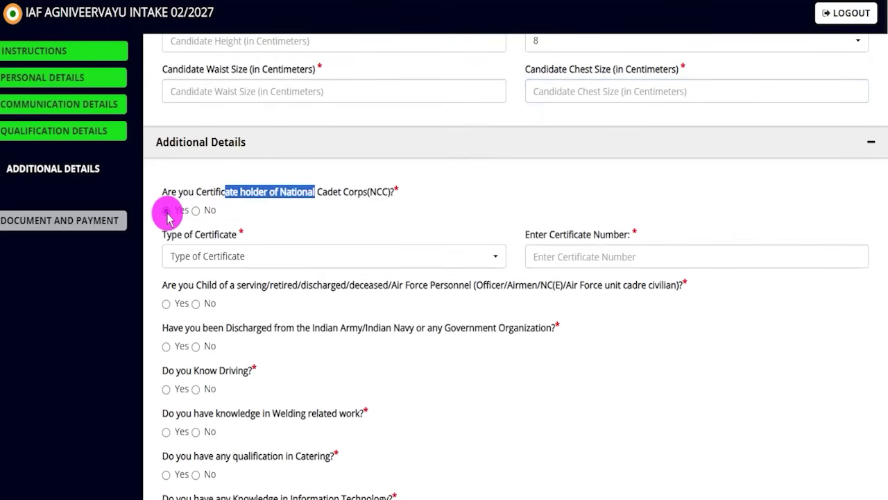
pyautogui.click(206, 255)
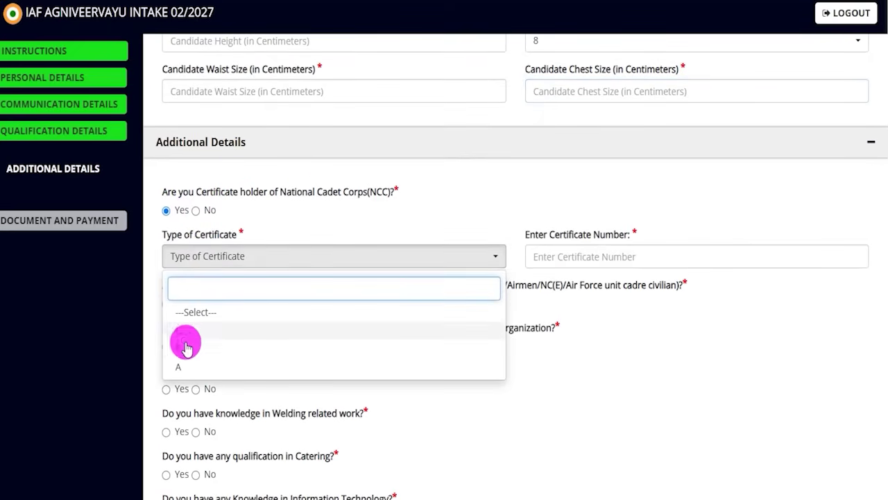
pyautogui.moveTo(535, 234); pyautogui.dragTo(620, 237)
pyautogui.click(560, 257)
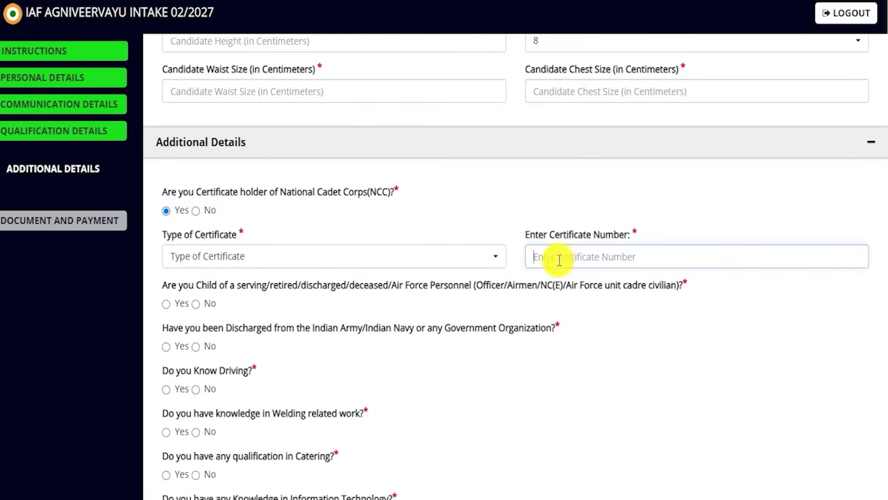
pyautogui.click(196, 210)
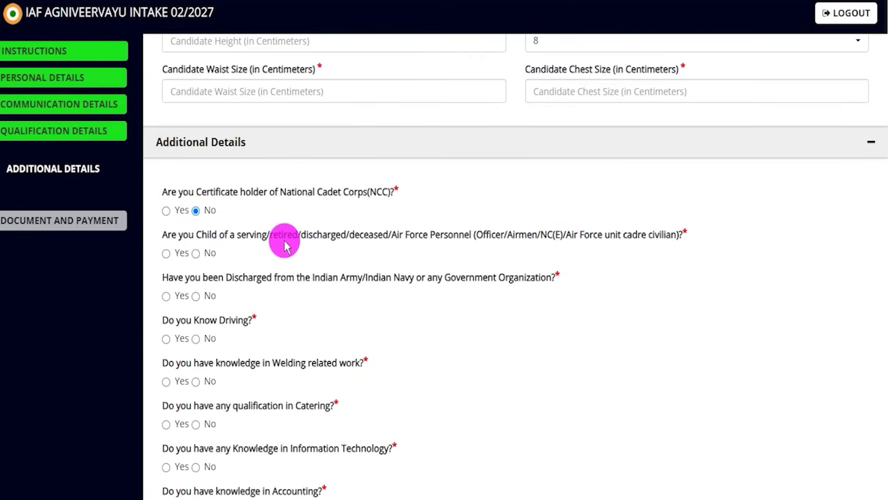
# Step: Try Yes for being a child of Air Force personnel to view the related note, and settle on No as the answer
pyautogui.moveTo(249, 238); pyautogui.dragTo(490, 234)
pyautogui.click(520, 237)
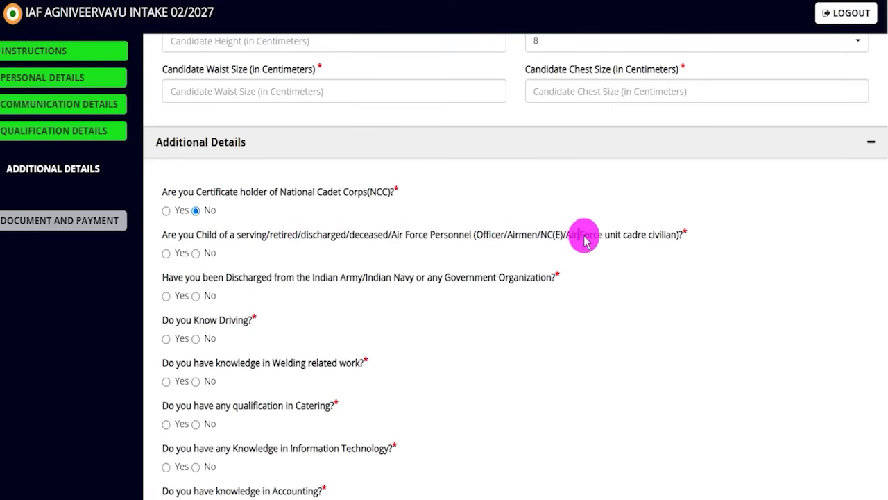
pyautogui.moveTo(584, 236); pyautogui.dragTo(627, 238)
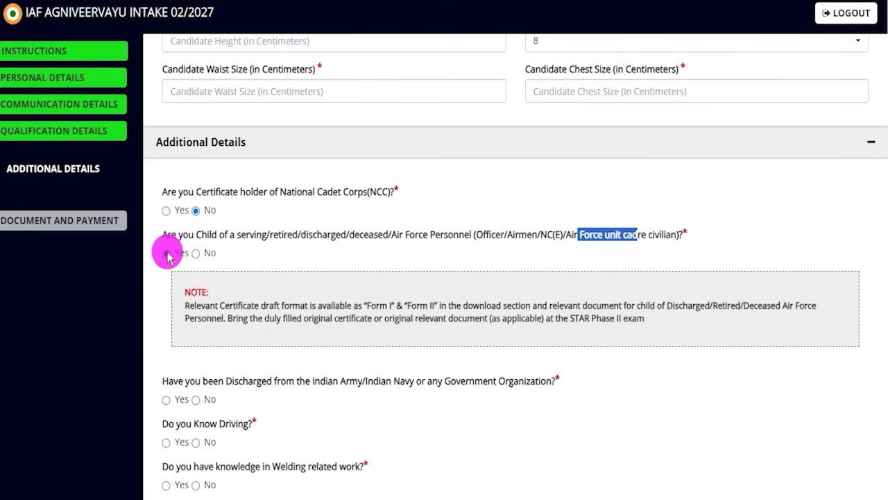
pyautogui.click(196, 253)
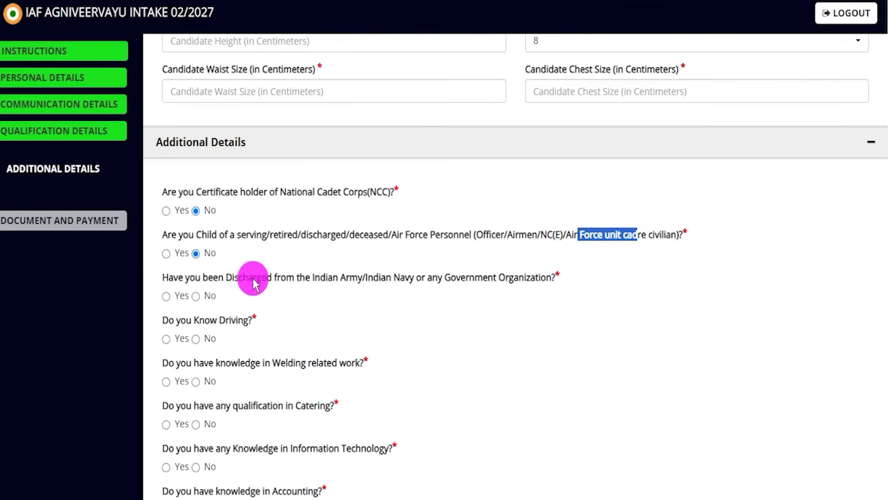
# Step: Try Yes for discharge from the Army, Navy or a government organization to view the organization name field, and settle on No
pyautogui.moveTo(234, 276); pyautogui.dragTo(509, 281)
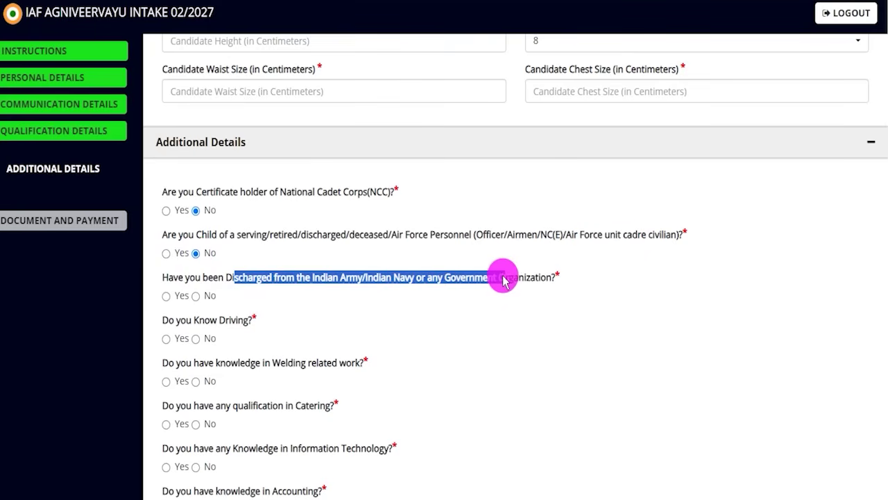
pyautogui.click(166, 296)
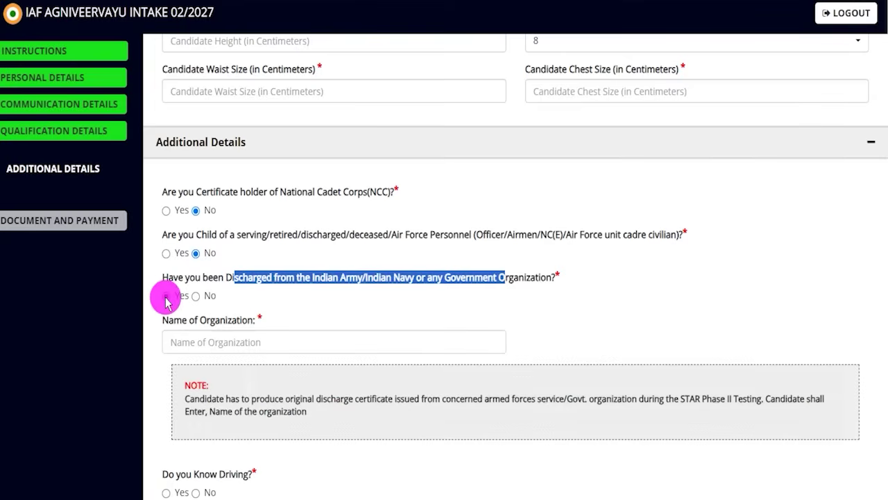
pyautogui.click(236, 341)
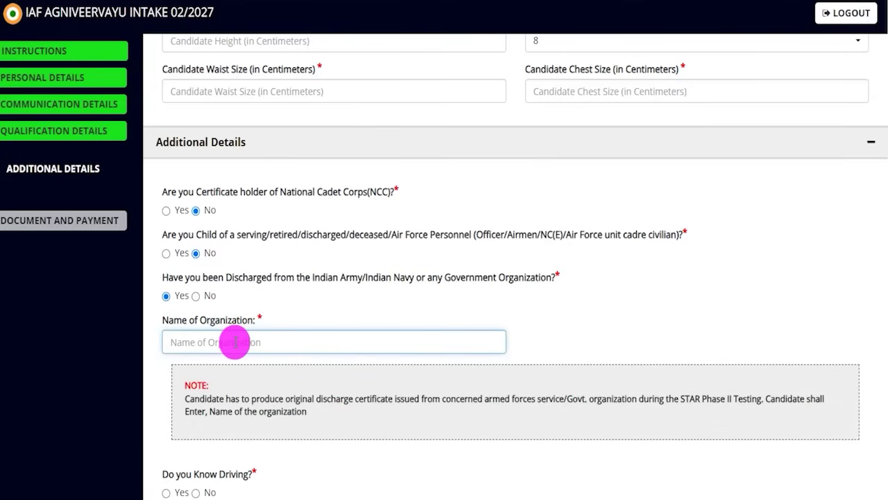
pyautogui.click(197, 296)
# Step: Try Yes for knowing driving to view the driving licence types, and settle on No as the answer
pyautogui.scroll(-2, 208, 305)
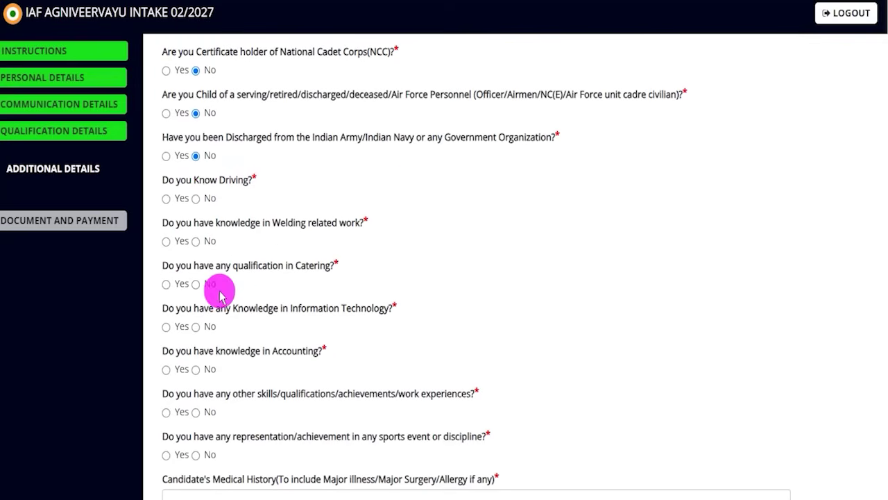
pyautogui.moveTo(173, 184); pyautogui.dragTo(225, 184)
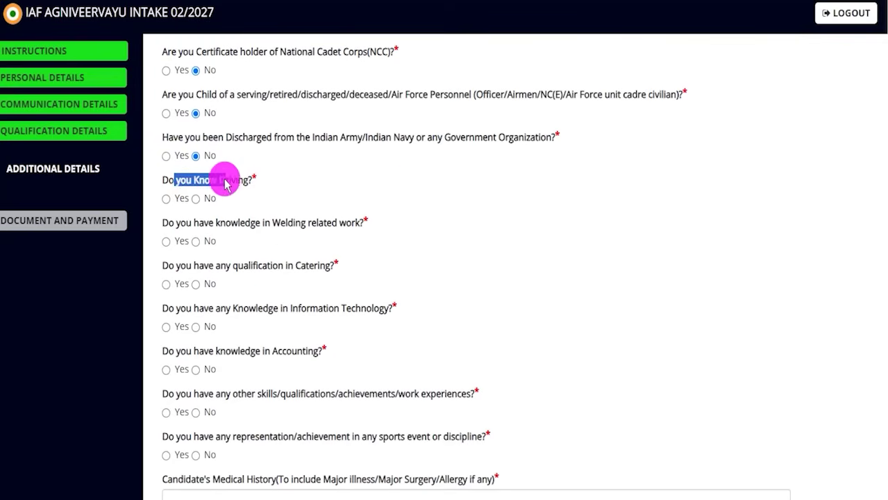
pyautogui.click(166, 199)
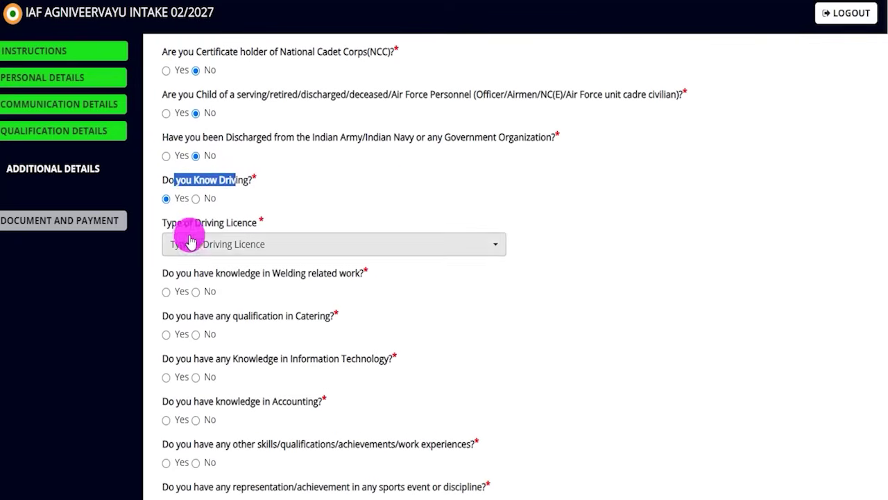
pyautogui.click(220, 245)
pyautogui.moveTo(219, 245)
pyautogui.mouseDown()
pyautogui.moveTo(204, 308)
pyautogui.moveTo(217, 323)
pyautogui.moveTo(190, 337)
pyautogui.moveTo(182, 359)
pyautogui.moveTo(192, 385)
pyautogui.moveTo(297, 381)
pyautogui.mouseUp()
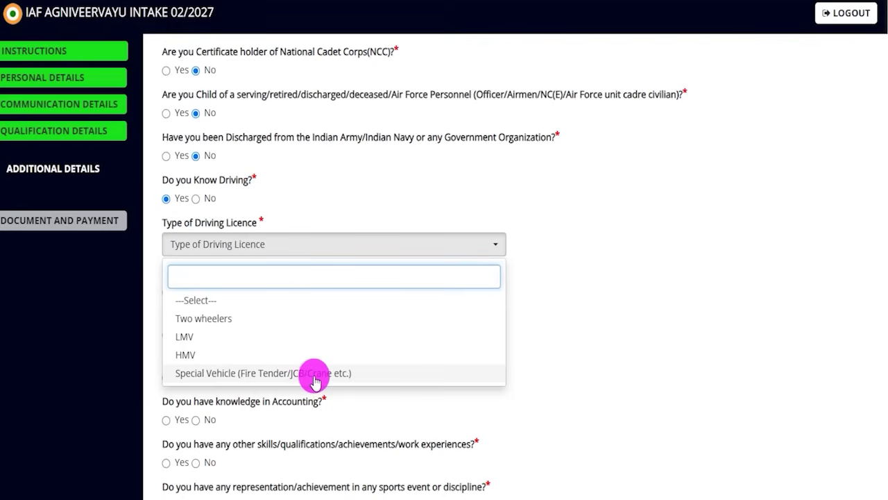
pyautogui.click(196, 200)
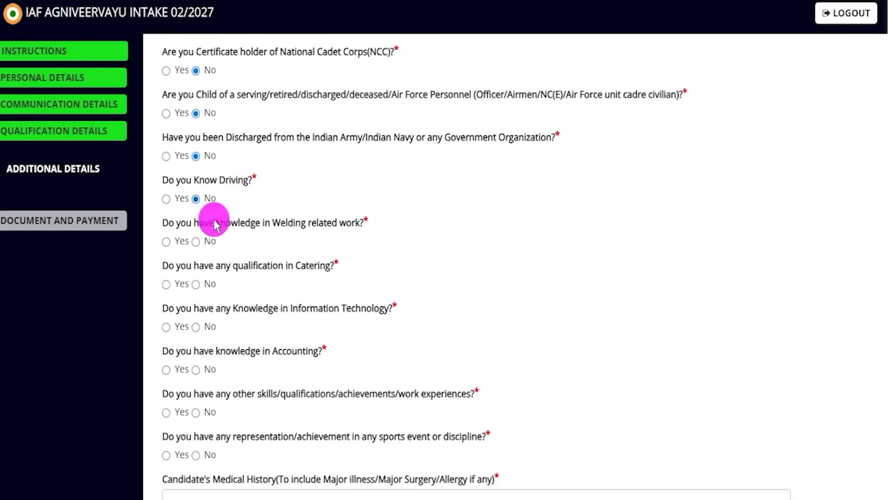
# Step: Try Yes for welding knowledge to view the welding trade types, and settle on No as the answer
pyautogui.moveTo(281, 223); pyautogui.dragTo(296, 223)
pyautogui.click(166, 241)
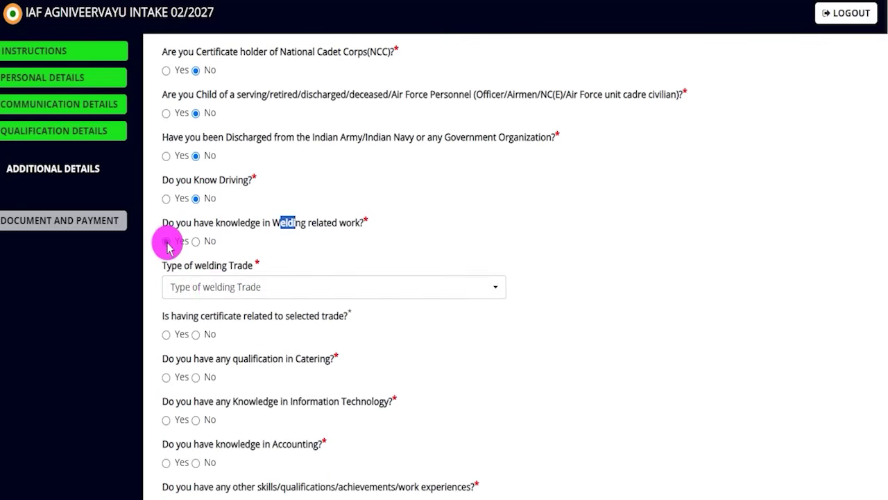
pyautogui.click(211, 287)
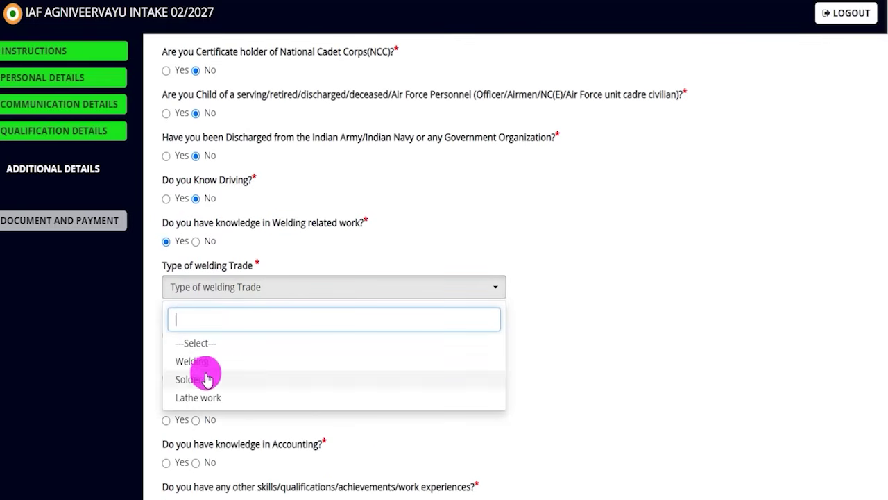
pyautogui.click(196, 241)
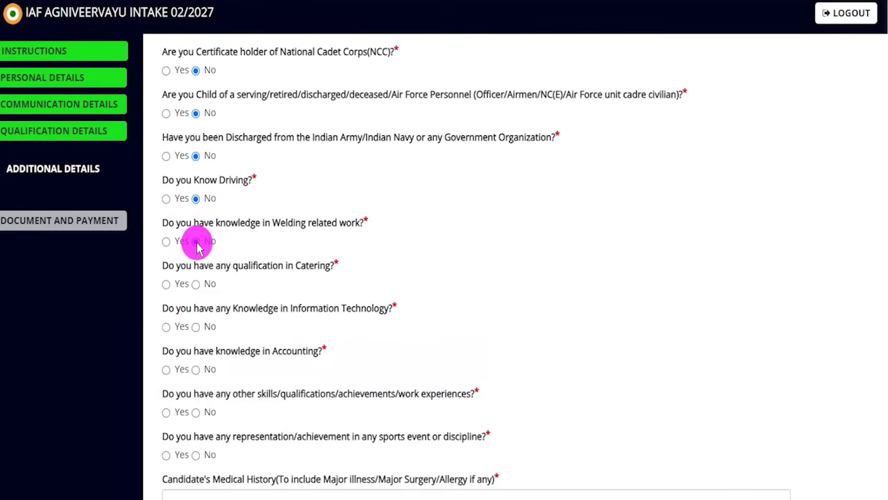
# Step: Try Yes for a catering qualification to view the catering course options, and settle on No as the answer
pyautogui.moveTo(208, 265); pyautogui.dragTo(267, 266)
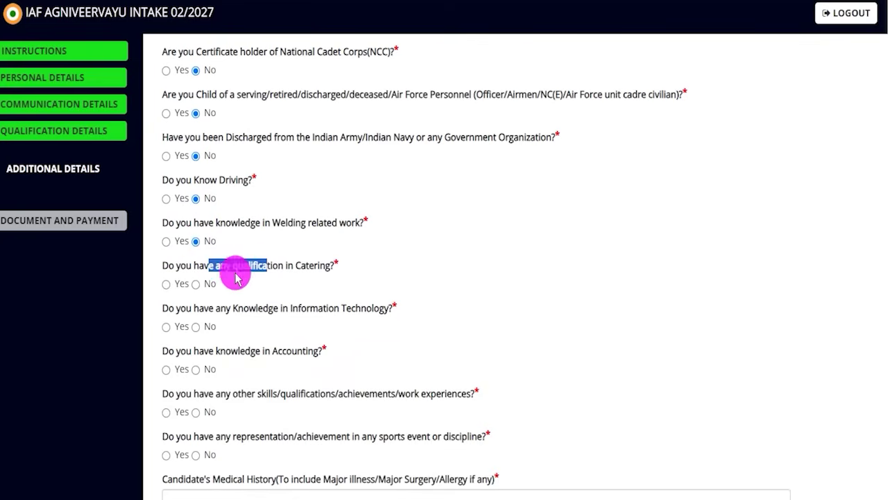
pyautogui.click(166, 285)
pyautogui.click(199, 331)
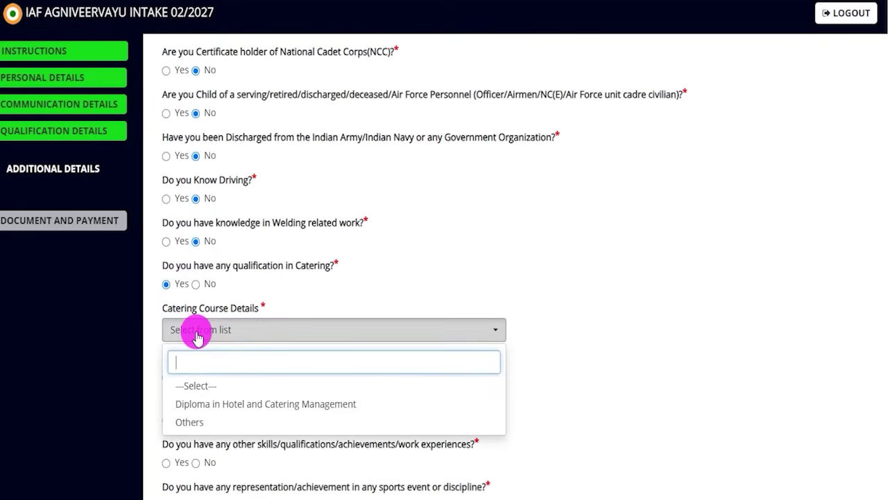
pyautogui.click(195, 284)
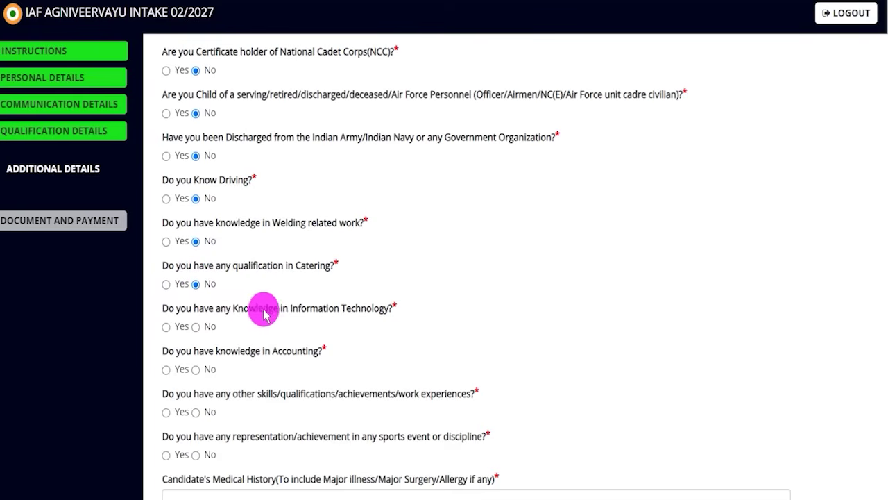
# Step: Try Yes for Information Technology knowledge to view the areas offered, and settle on No as the answer
pyautogui.moveTo(289, 308); pyautogui.dragTo(227, 310)
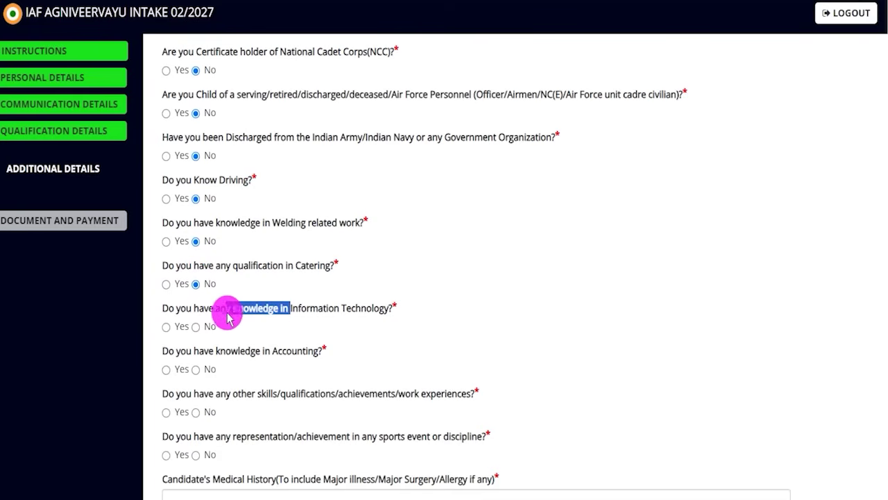
pyautogui.click(166, 326)
pyautogui.click(179, 371)
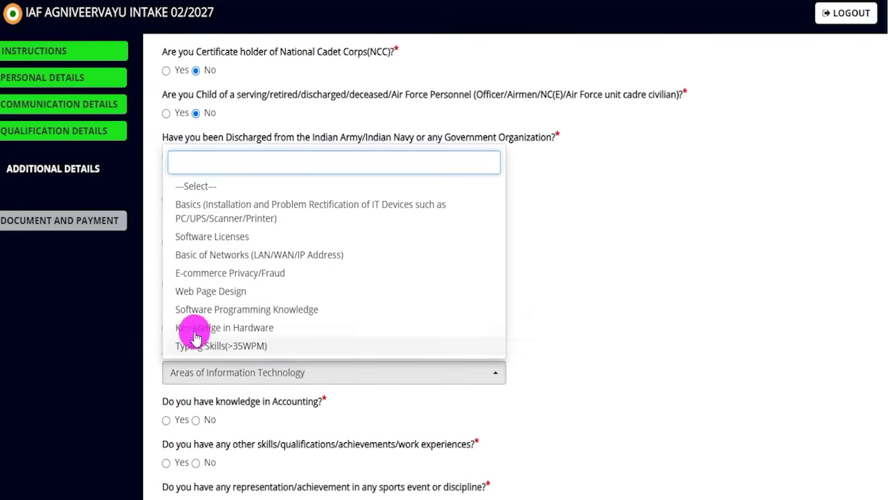
pyautogui.click(586, 357)
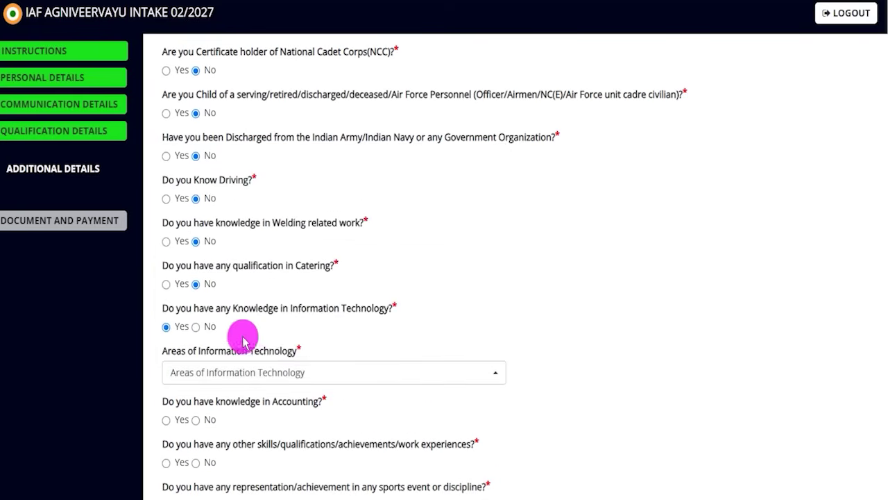
pyautogui.click(197, 327)
# Step: Try Yes for accounting knowledge to view the accounting options, and settle on No as the answer
pyautogui.scroll(-3, 208, 316)
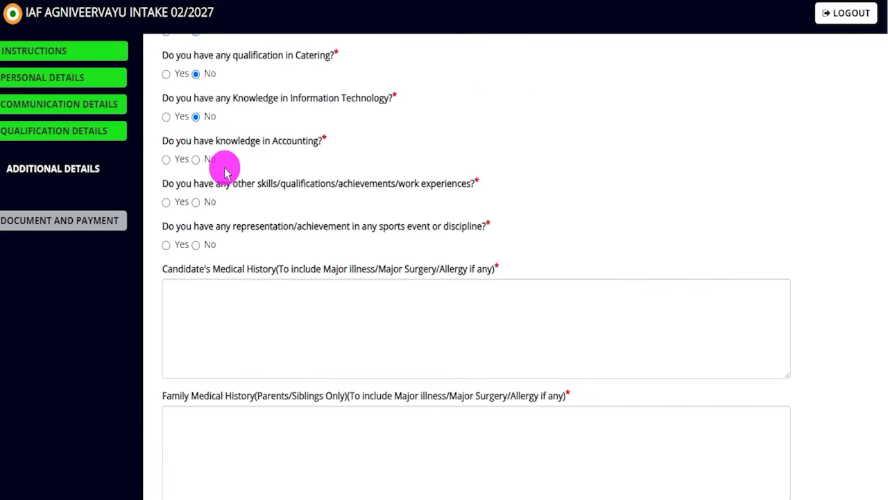
pyautogui.moveTo(192, 141); pyautogui.dragTo(281, 141)
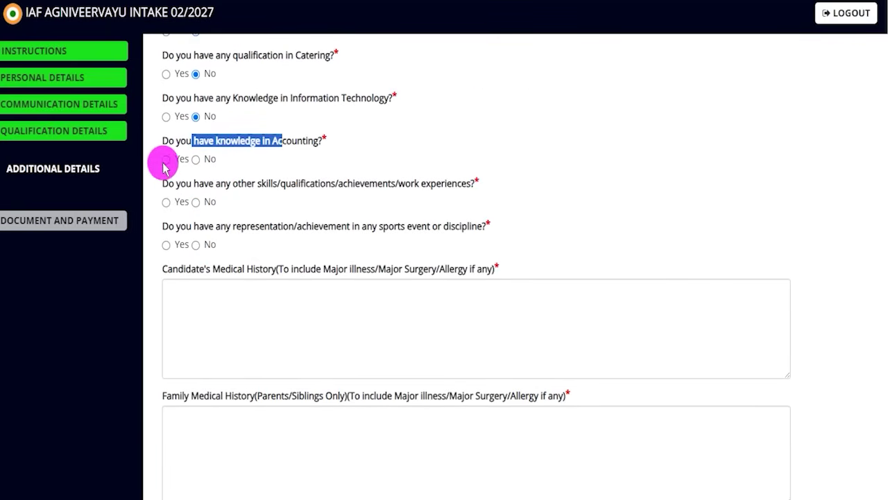
pyautogui.click(166, 159)
pyautogui.click(191, 202)
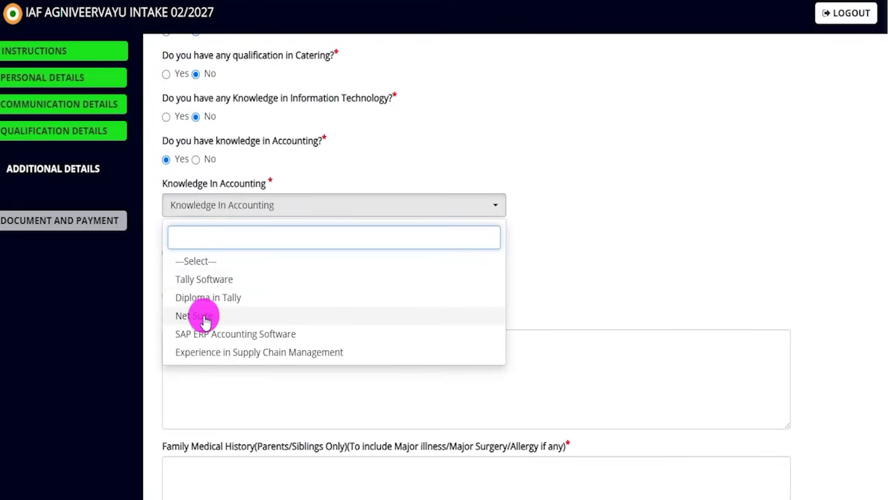
pyautogui.click(196, 159)
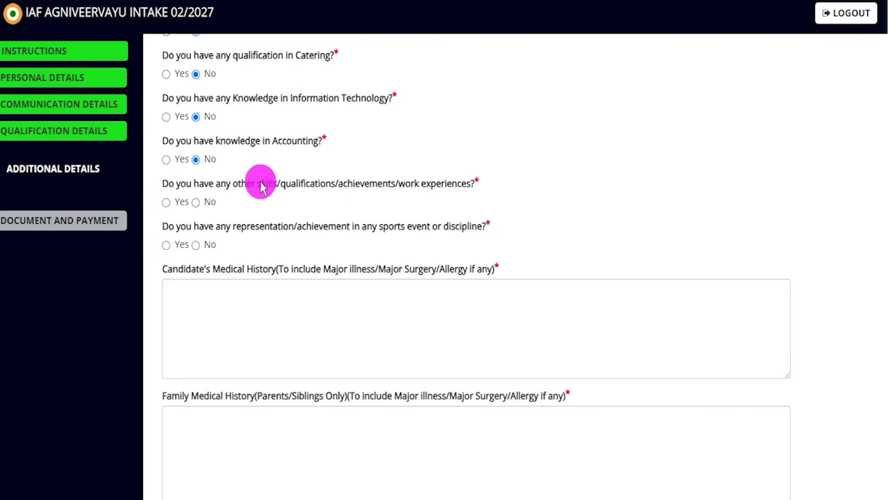
# Step: Try Yes for other skills, qualifications, achievements or work experiences to view the description field, and settle on No
pyautogui.moveTo(270, 184); pyautogui.dragTo(448, 187)
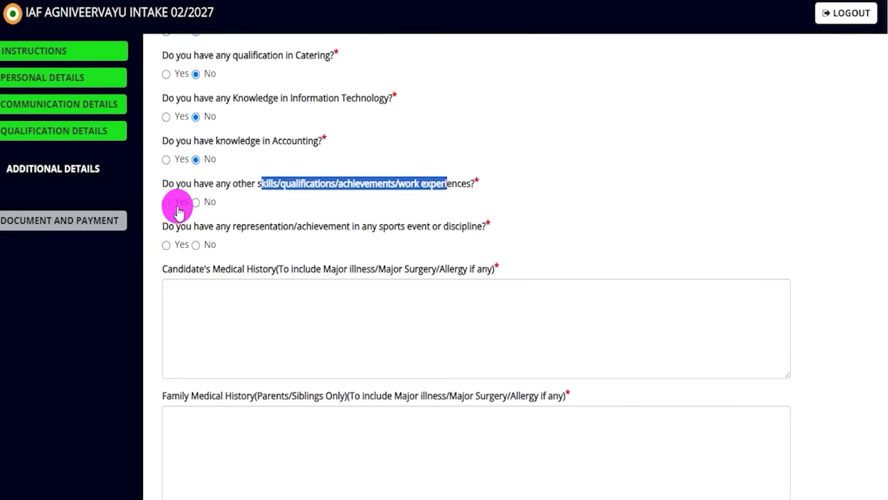
pyautogui.click(166, 202)
pyautogui.click(232, 268)
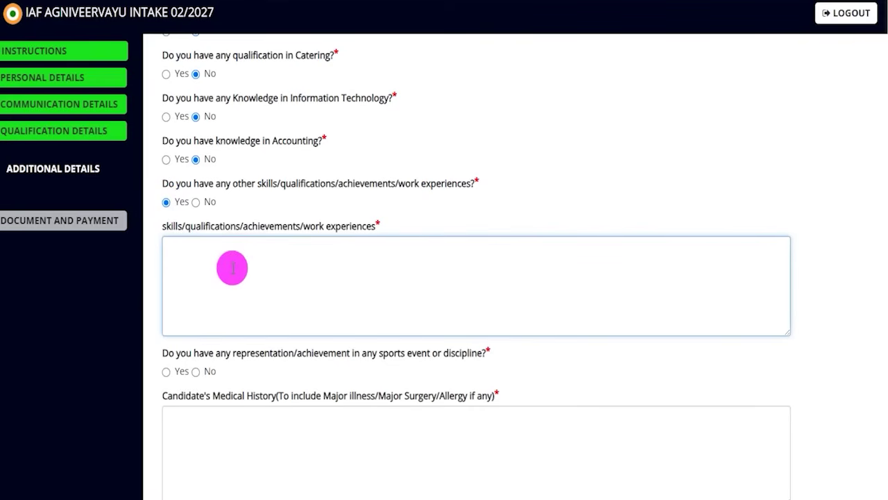
pyautogui.click(195, 202)
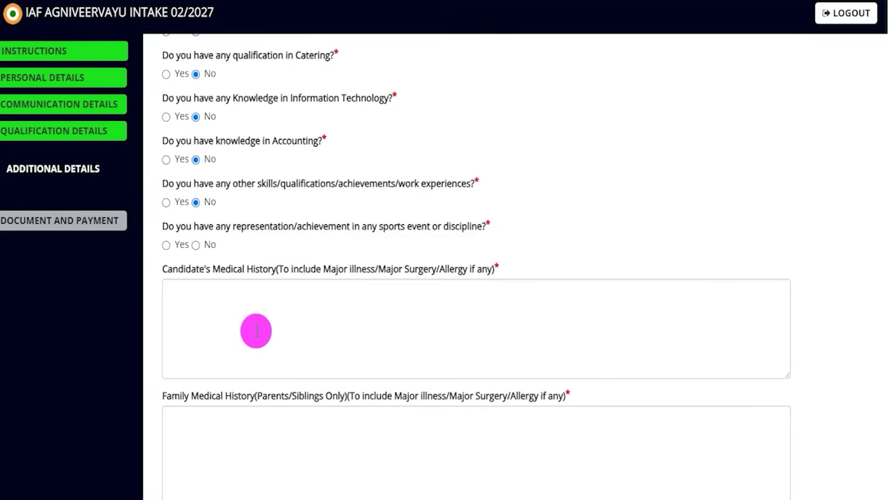
# Step: Try Yes for sports representation or achievement to view the levels represented, and settle on No as the answer
pyautogui.moveTo(258, 229); pyautogui.dragTo(343, 226)
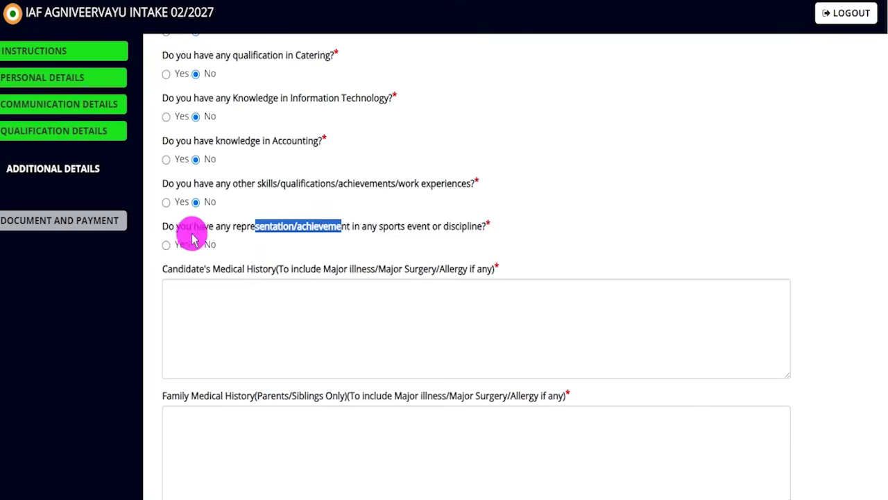
pyautogui.click(166, 244)
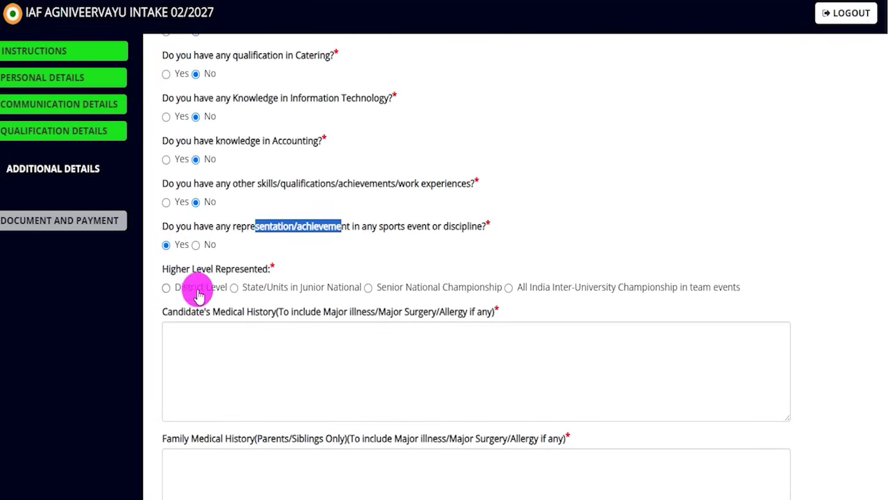
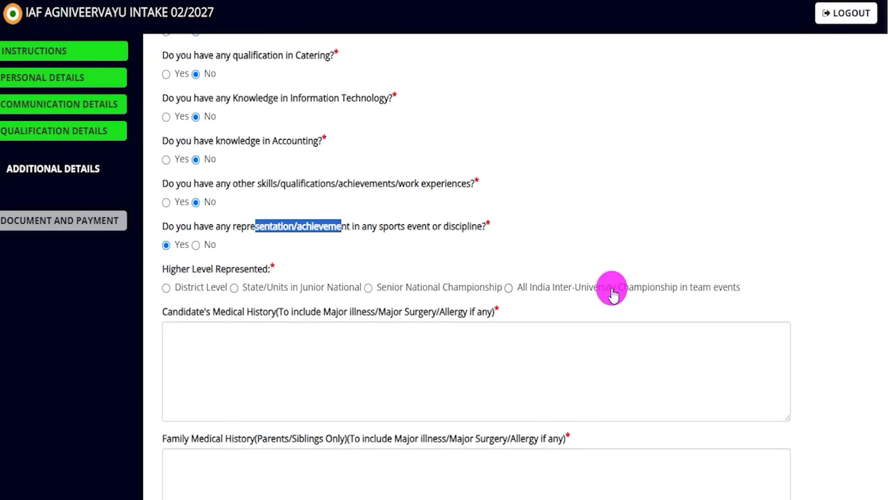
pyautogui.click(168, 288)
pyautogui.click(195, 244)
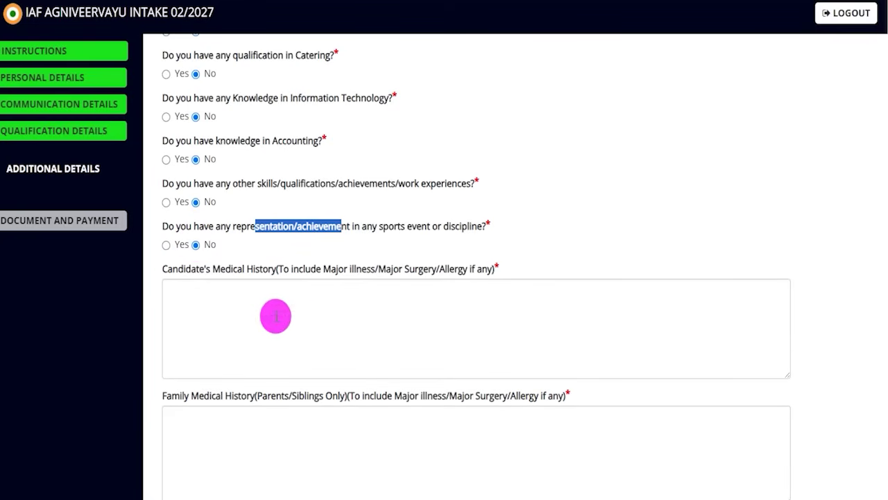
# Step: Review the Candidate's Medical History and Family Medical History fields without entering any text
pyautogui.click(196, 272)
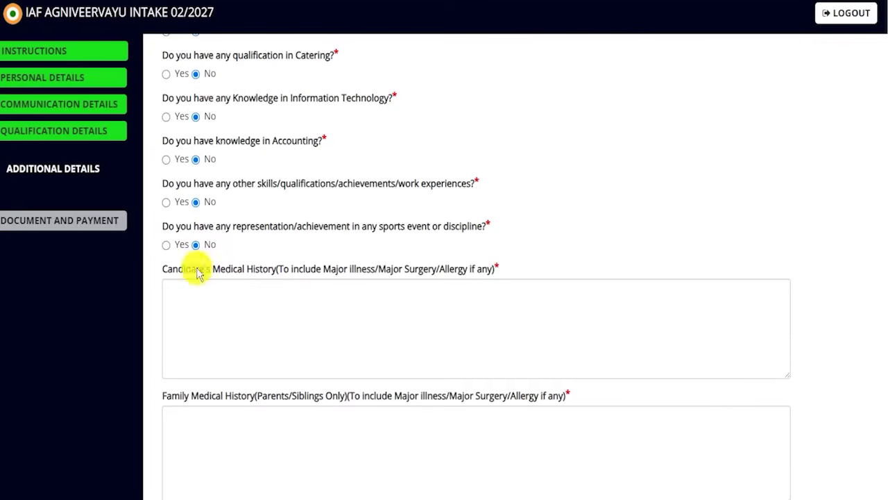
pyautogui.moveTo(196, 272); pyautogui.dragTo(260, 272)
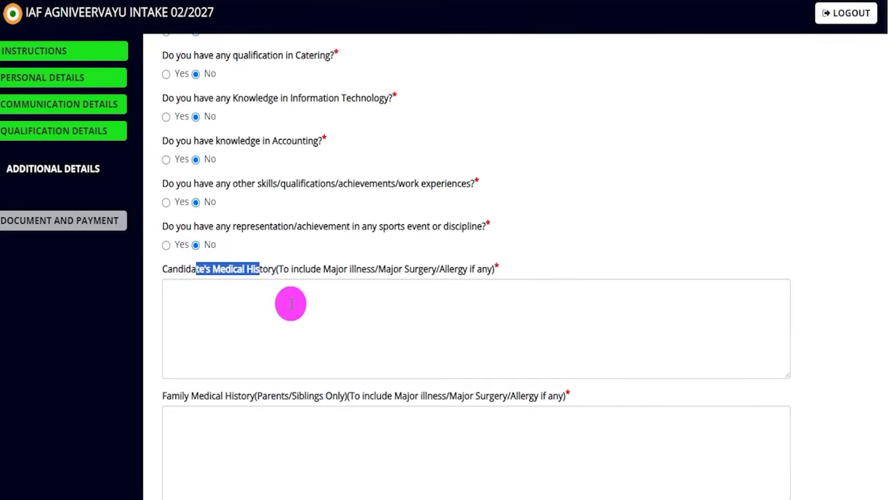
pyautogui.click(341, 307)
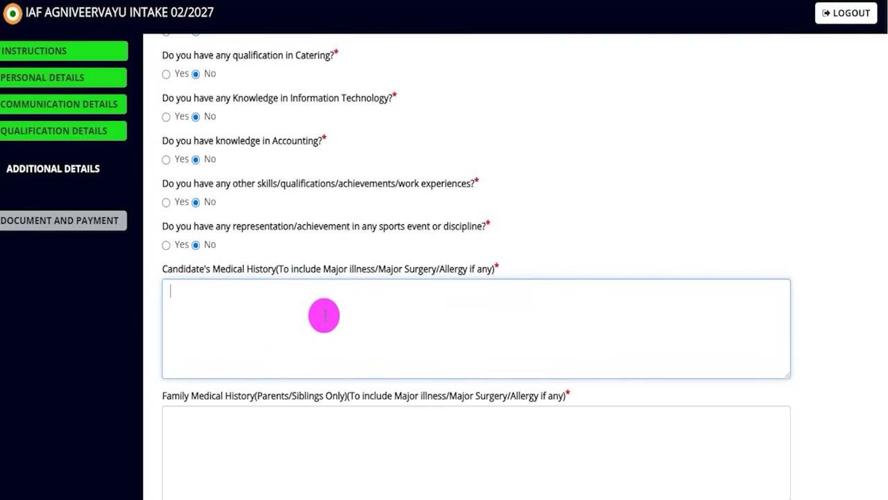
pyautogui.scroll(-2, 324, 316)
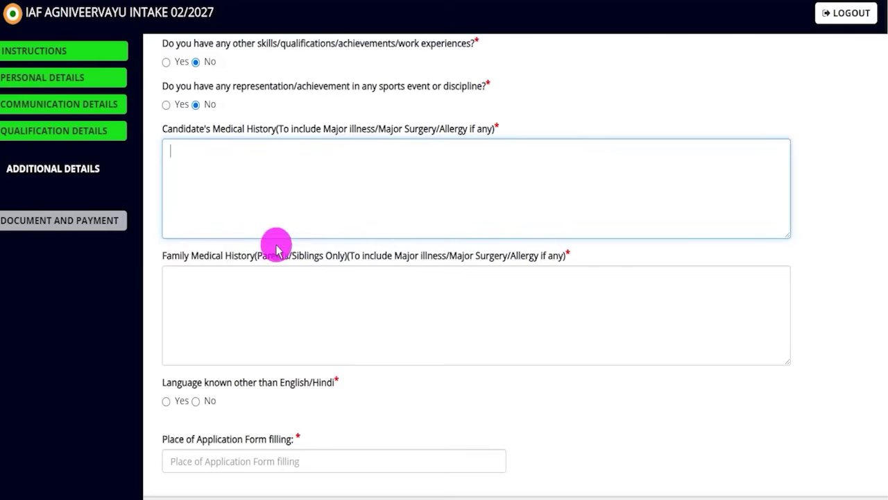
pyautogui.moveTo(180, 255); pyautogui.dragTo(247, 260)
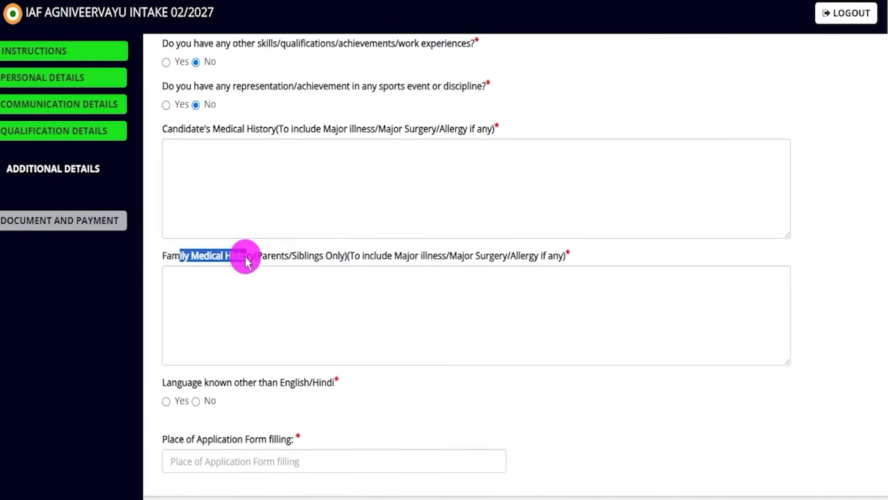
pyautogui.click(238, 291)
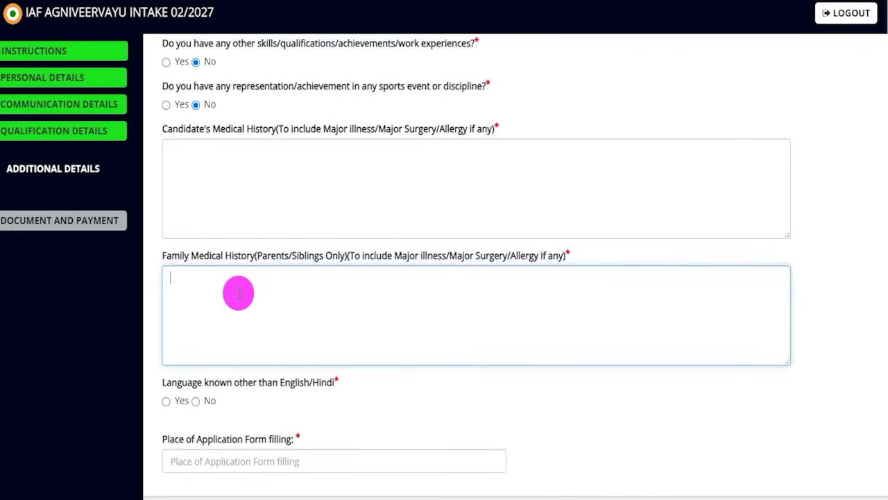
# Step: Try Yes for a language known other than English/Hindi to view the language field, and settle on No
pyautogui.scroll(-2, 238, 292)
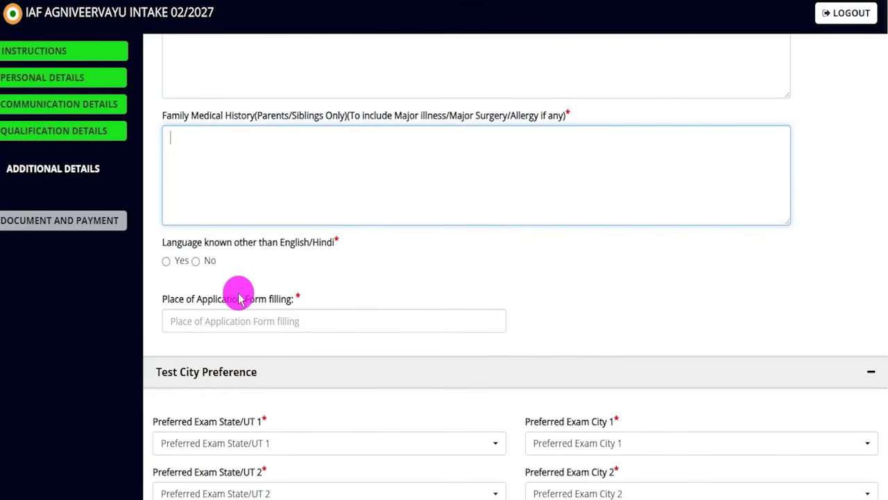
pyautogui.moveTo(282, 242); pyautogui.dragTo(322, 246)
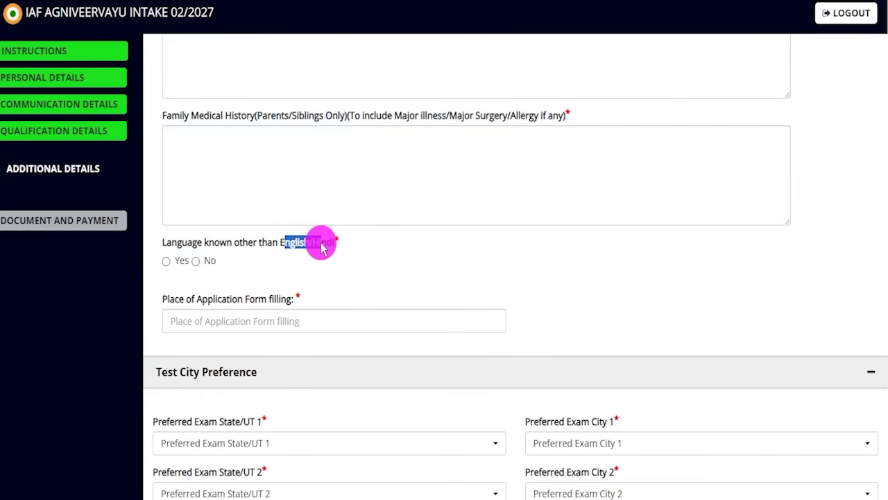
pyautogui.click(167, 262)
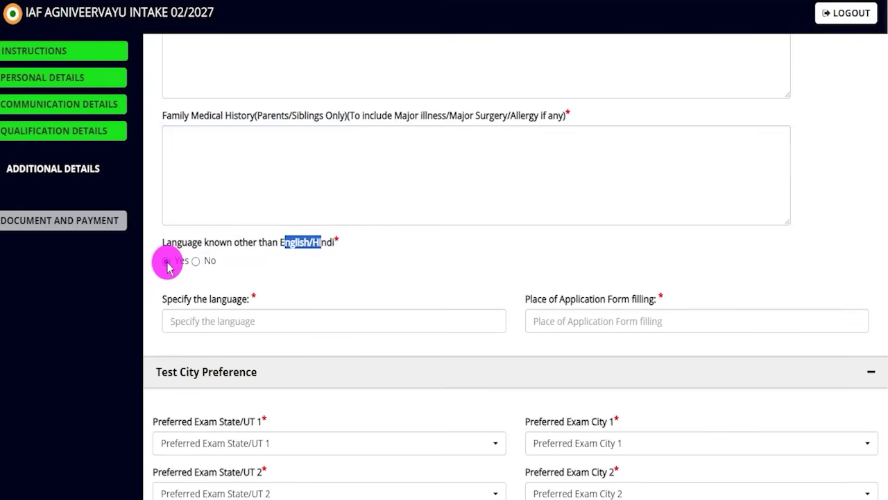
pyautogui.click(238, 321)
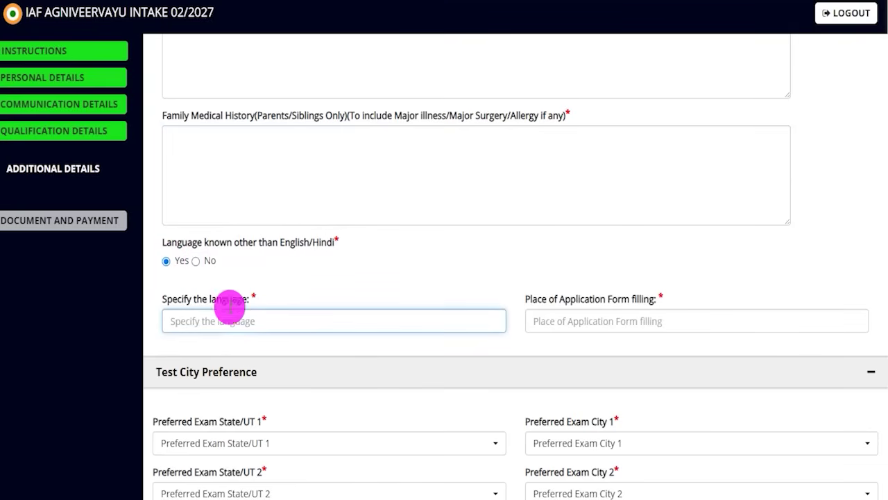
pyautogui.click(196, 261)
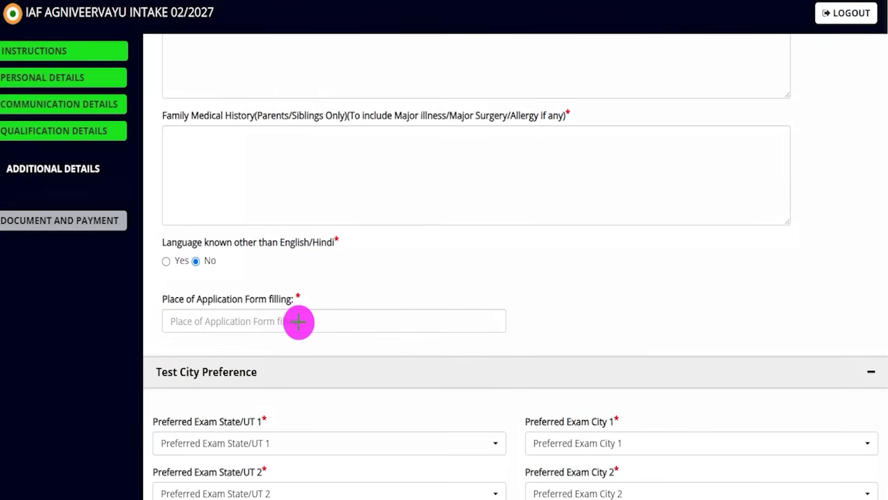
# Step: Review the Place of Application Form filling field without entering any text
pyautogui.moveTo(298, 321); pyautogui.dragTo(362, 263)
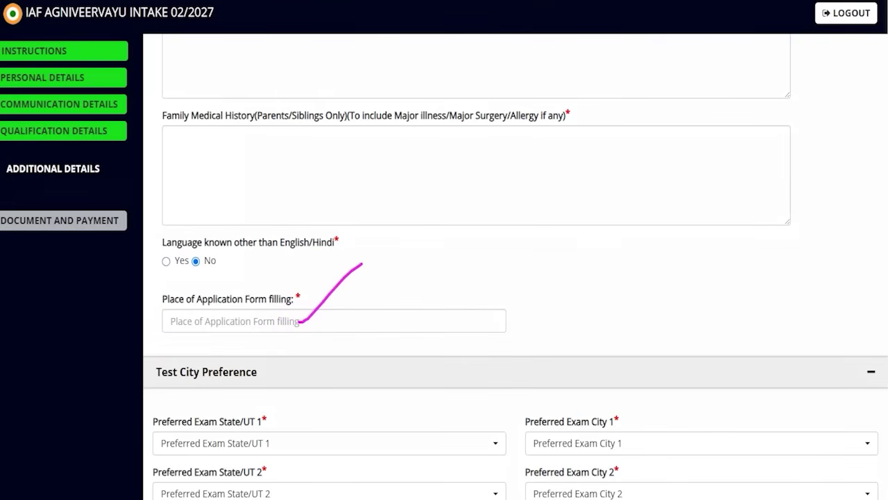
pyautogui.click(264, 321)
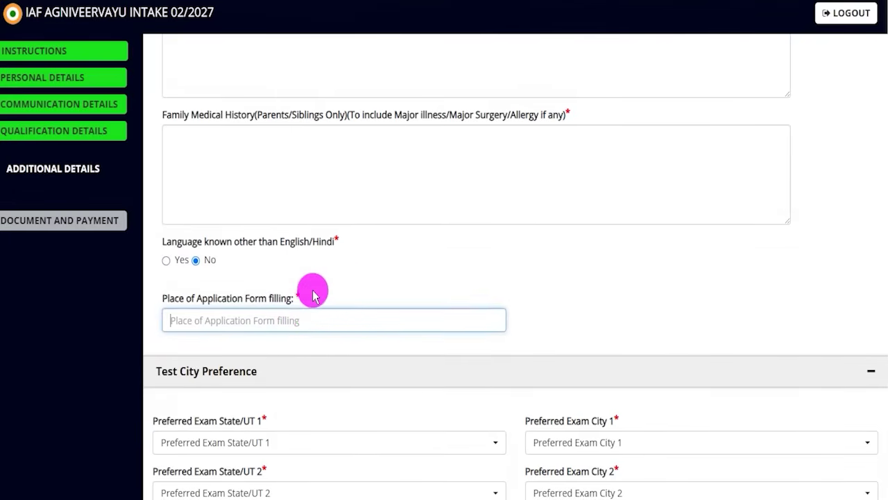
pyautogui.scroll(-3, 291, 264)
pyautogui.click(510, 219)
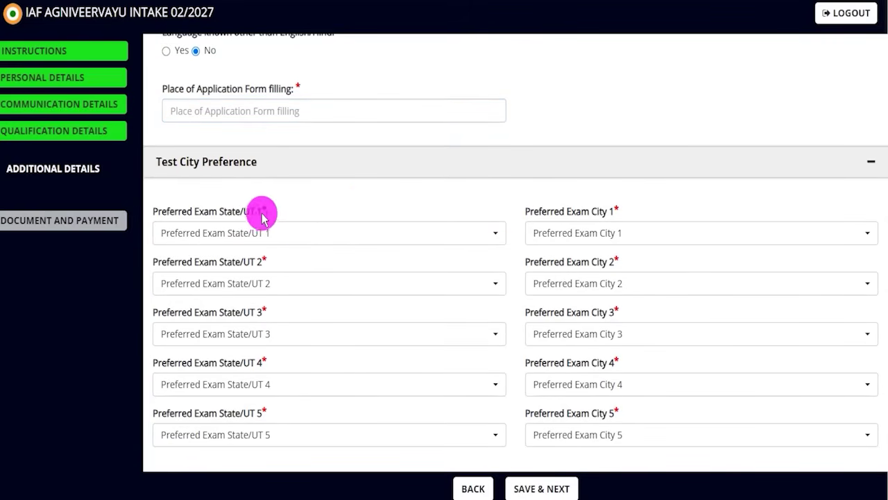
# Step: Set the first test city preference to the state Bihar and the city Gaya
pyautogui.click(336, 240)
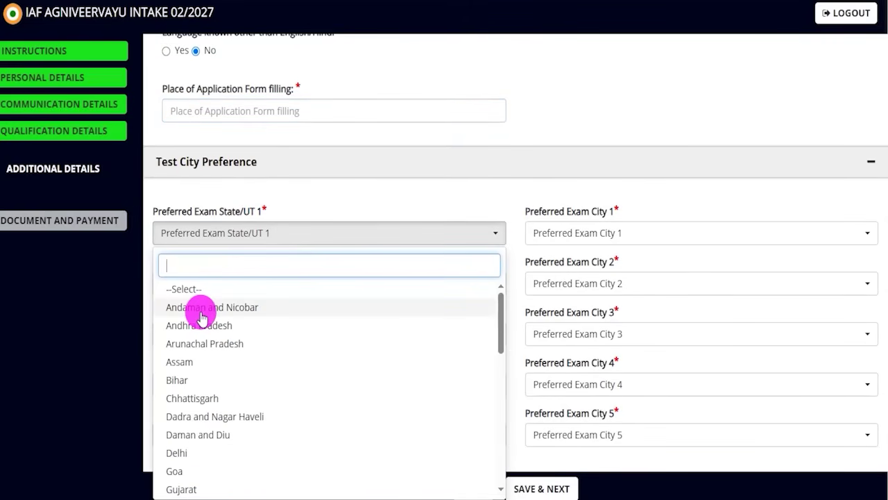
pyautogui.click(182, 379)
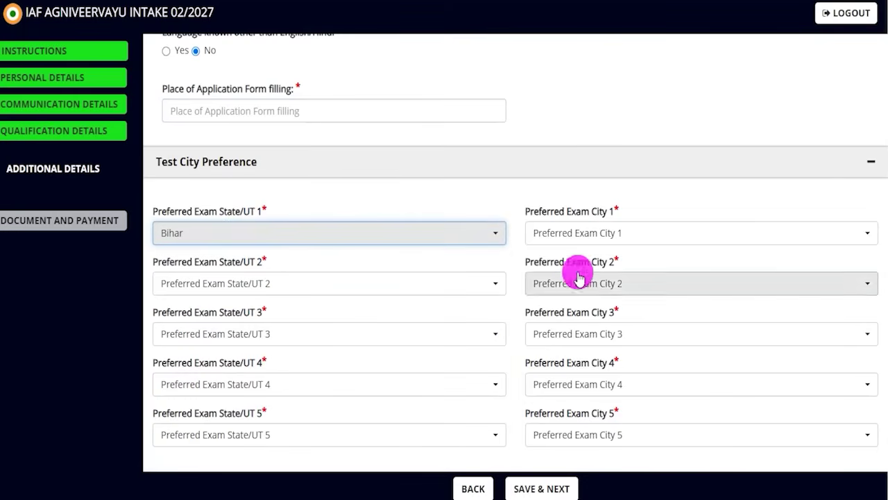
pyautogui.click(568, 236)
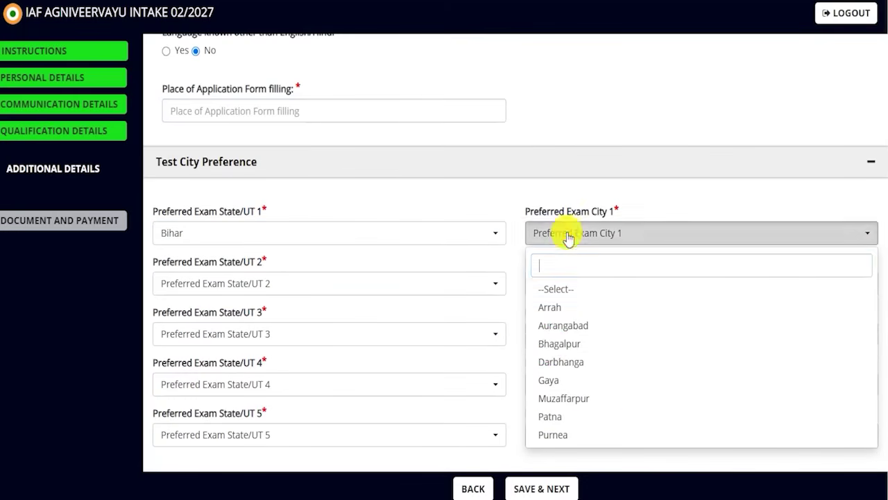
pyautogui.click(548, 380)
# Step: Choose Uttarakhand as Preferred Exam State/UT 2 and Dehradun as Preferred Exam City 2
pyautogui.click(284, 292)
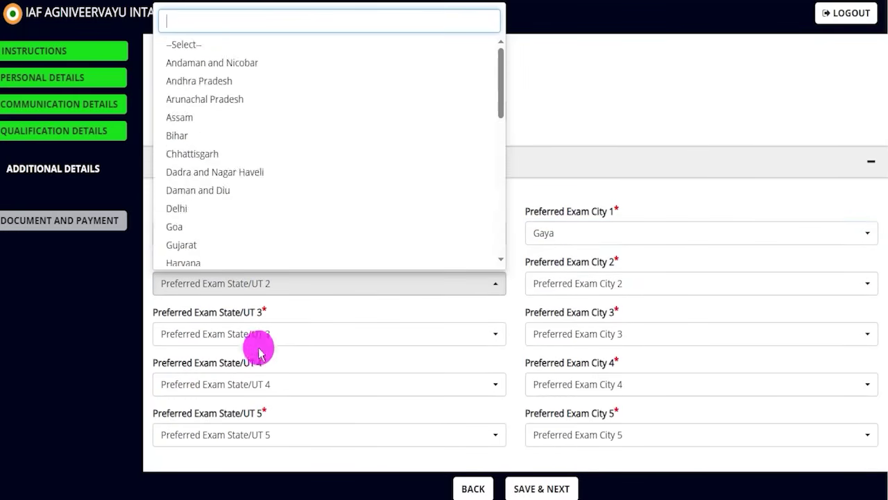
pyautogui.scroll(-5, 277, 193)
pyautogui.click(233, 238)
pyautogui.click(562, 286)
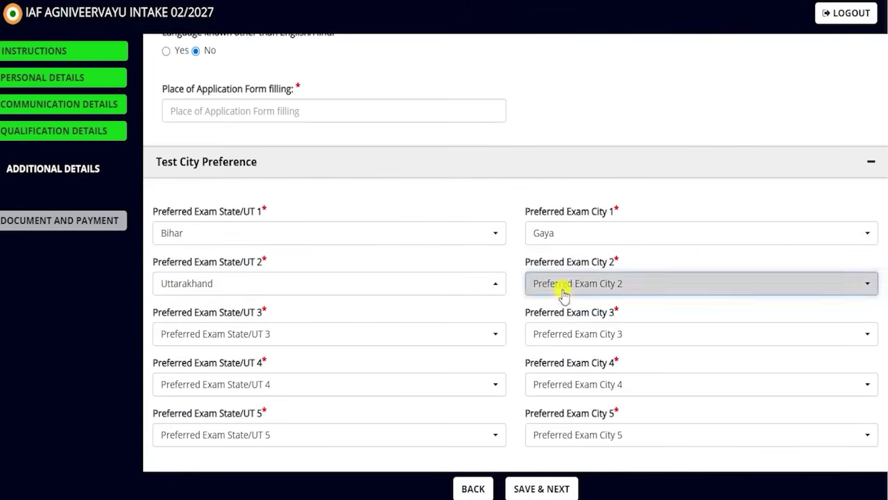
pyautogui.click(557, 357)
# Step: Set the third test city preference to Gujarat as the state and Rajkot as the city
pyautogui.click(261, 333)
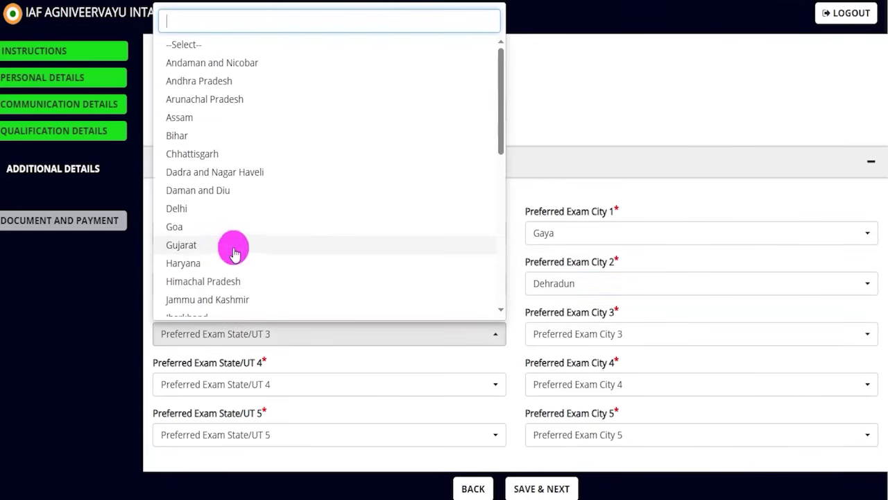
pyautogui.click(197, 248)
pyautogui.click(582, 333)
pyautogui.click(564, 268)
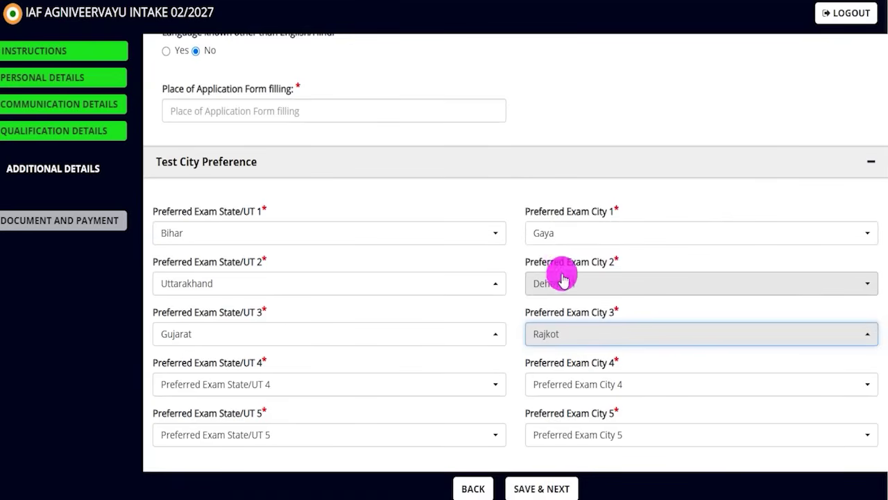
# Step: Save the additional details and continue to the Document and Payment section
pyautogui.scroll(-1, 527, 355)
pyautogui.scroll(-1, 528, 356)
pyautogui.hotkey('ctrl', '2')
pyautogui.moveTo(694, 295)
pyautogui.mouseDown()
pyautogui.moveTo(643, 364)
pyautogui.moveTo(576, 421)
pyautogui.mouseUp()
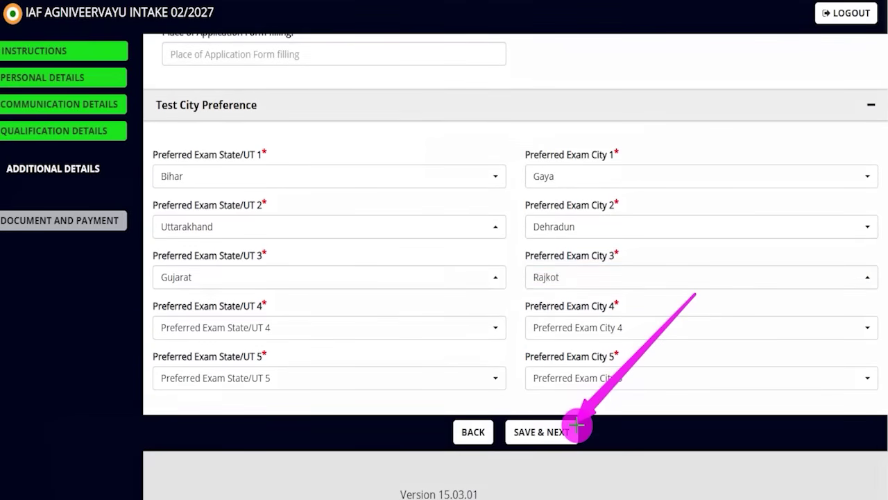
pyautogui.click(573, 429)
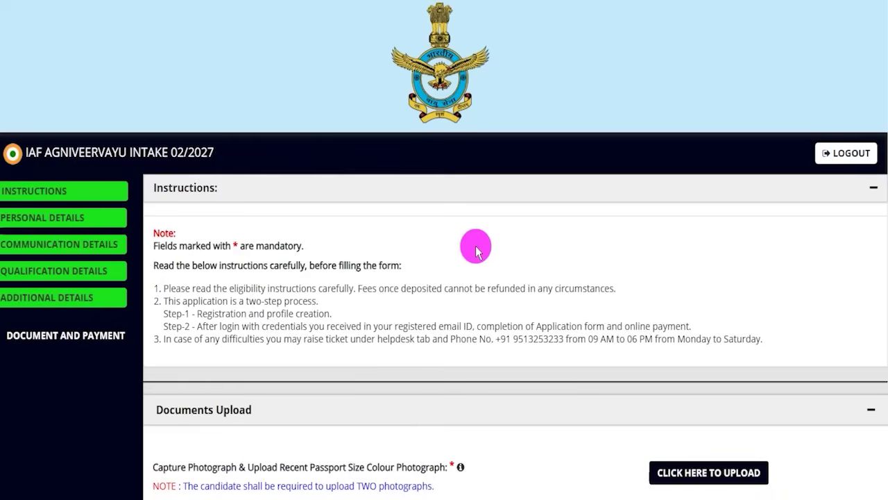
# Step: Review the Documents Upload requirements for the photograph, scanned signature and thumb impression, including their file sizes, formats and upload options
pyautogui.scroll(-5, 476, 247)
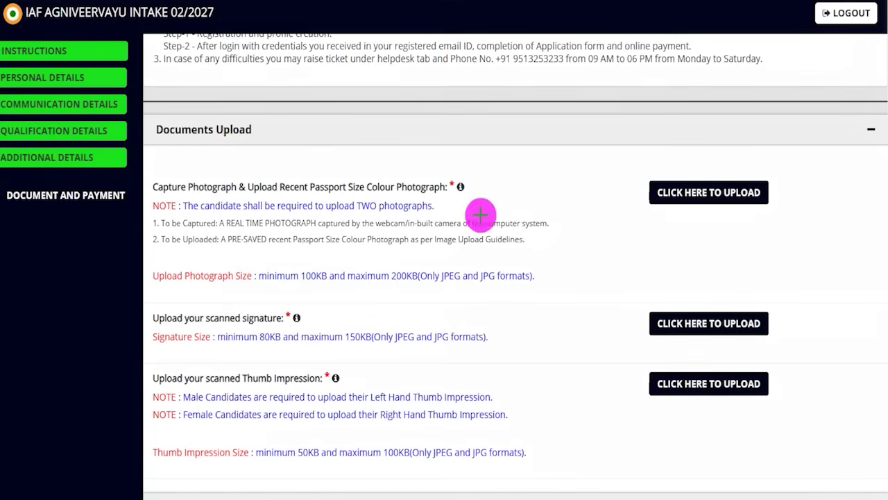
pyautogui.moveTo(474, 186); pyautogui.dragTo(511, 147)
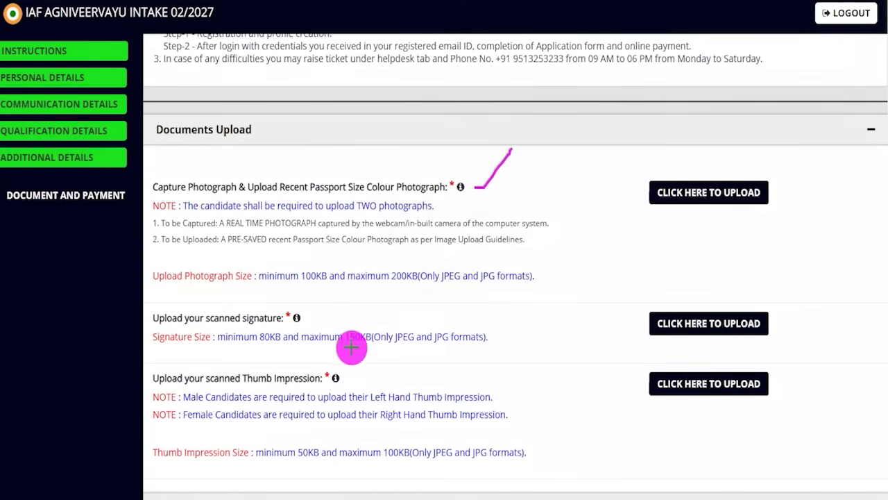
pyautogui.moveTo(536, 279); pyautogui.dragTo(560, 260)
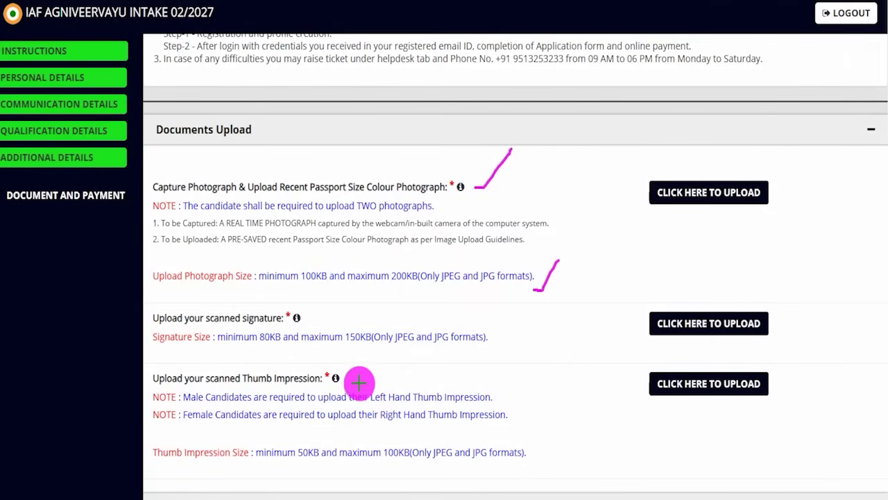
pyautogui.moveTo(358, 380); pyautogui.dragTo(384, 346)
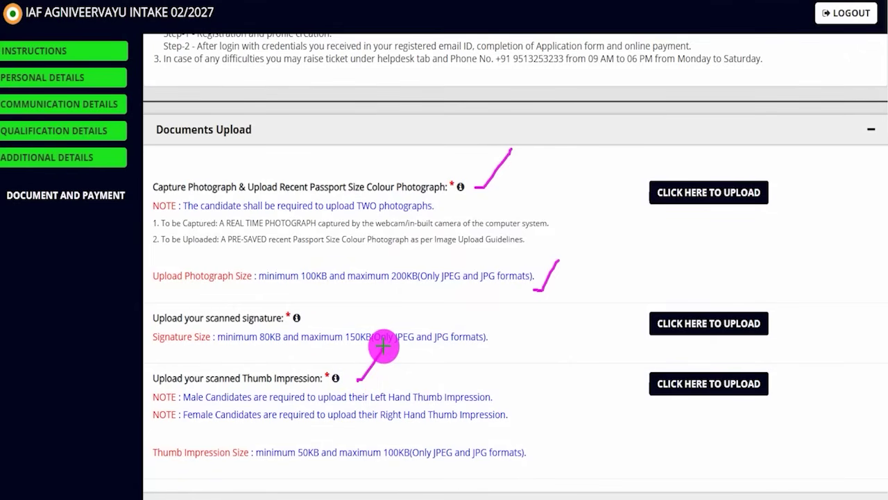
pyautogui.moveTo(509, 421); pyautogui.dragTo(548, 395)
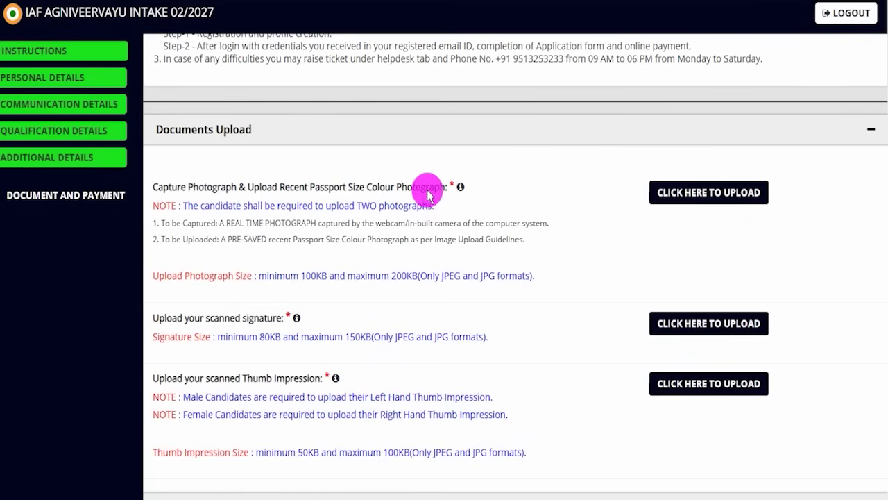
pyautogui.moveTo(613, 166); pyautogui.dragTo(792, 221)
pyautogui.moveTo(624, 360); pyautogui.dragTo(871, 423)
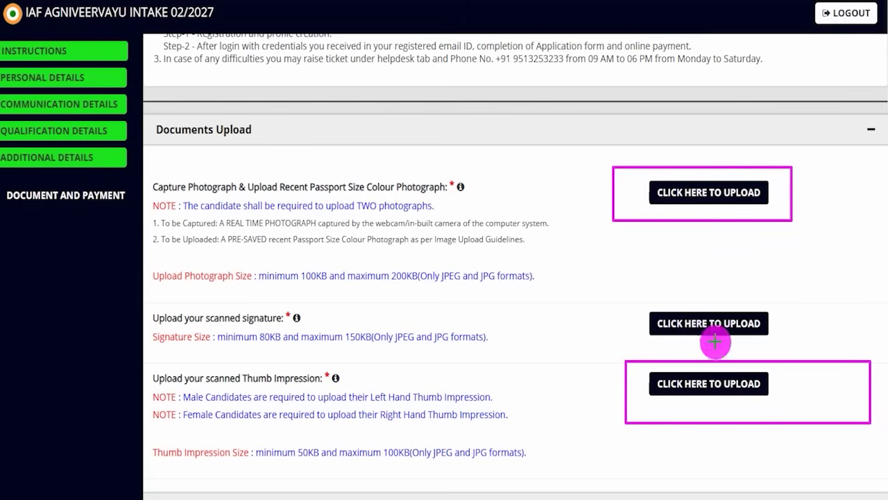
pyautogui.moveTo(626, 299); pyautogui.dragTo(791, 345)
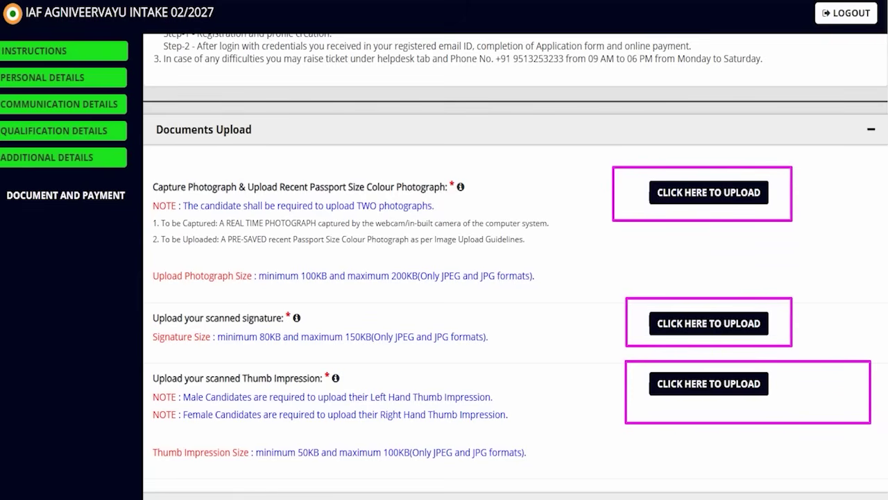
pyautogui.press('Escape')
# Step: Open the photograph upload dialog and examine the live photo capture option and its instructions
pyautogui.click(682, 192)
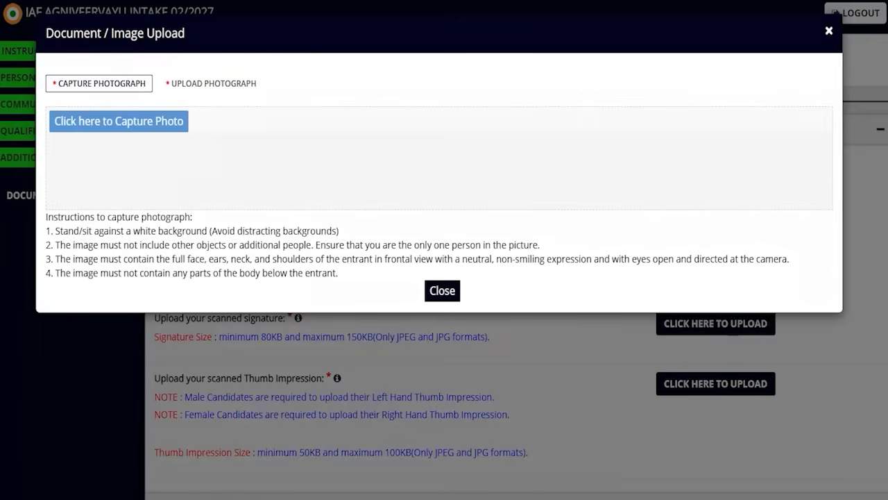
pyautogui.moveTo(191, 125); pyautogui.dragTo(232, 96)
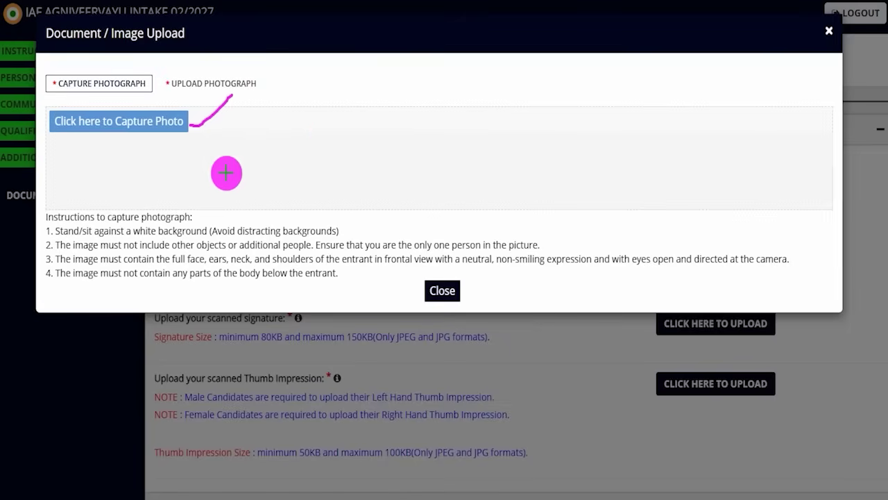
pyautogui.moveTo(218, 155); pyautogui.dragTo(257, 123)
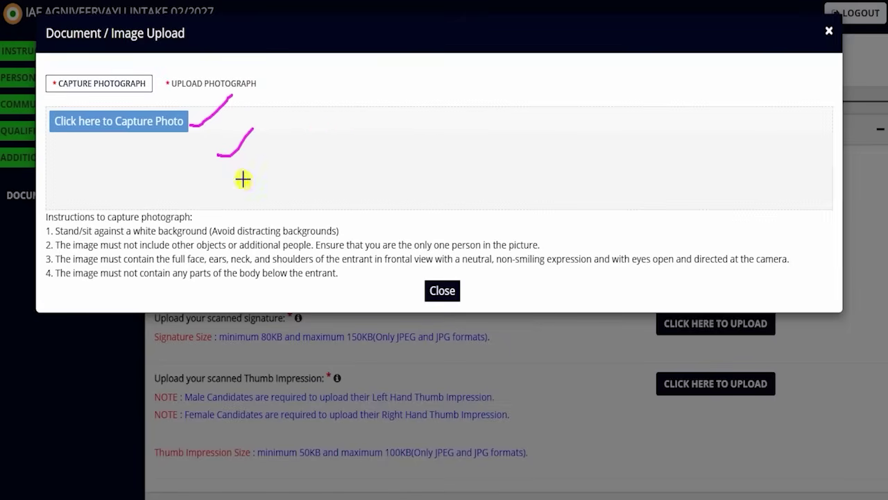
pyautogui.moveTo(239, 179); pyautogui.dragTo(284, 141)
pyautogui.moveTo(262, 198); pyautogui.dragTo(299, 167)
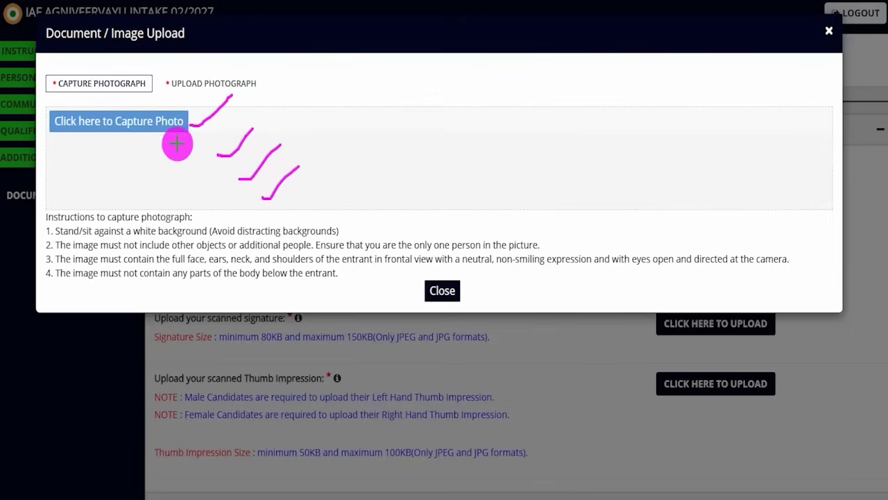
pyautogui.moveTo(185, 116); pyautogui.dragTo(202, 98)
pyautogui.press('e')
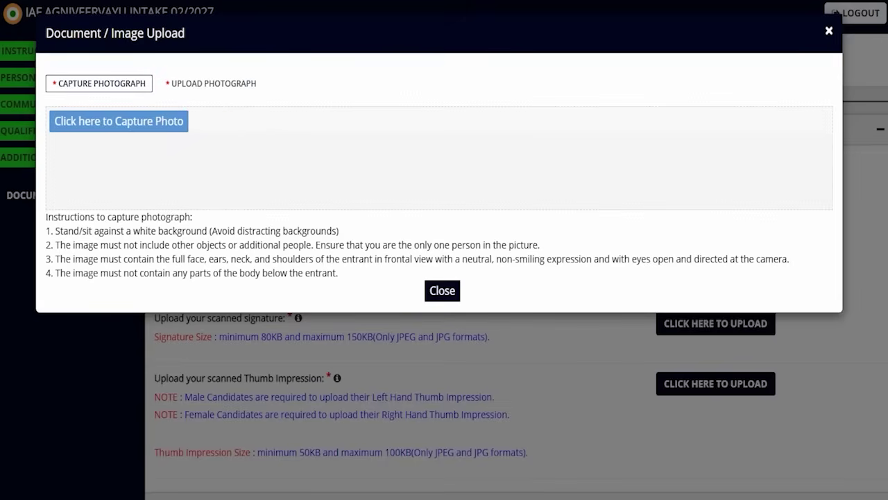
# Step: Examine the Upload Photograph instructions on photo age, file size, format and dimensions, and close the dialog without uploading a file
pyautogui.click(206, 89)
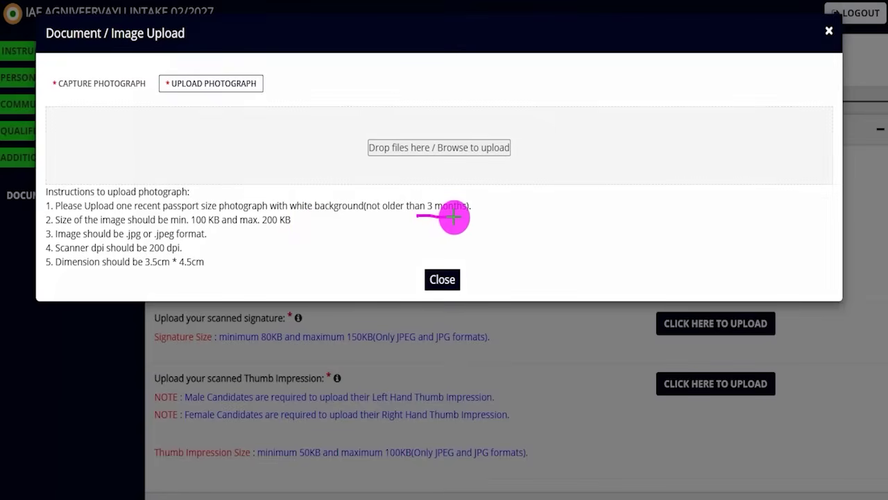
pyautogui.moveTo(199, 223); pyautogui.dragTo(297, 227)
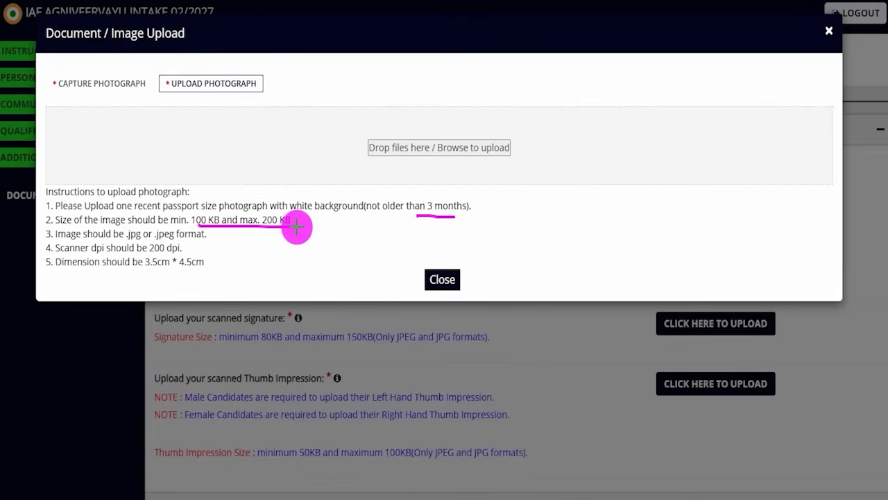
pyautogui.moveTo(143, 271); pyautogui.dragTo(206, 272)
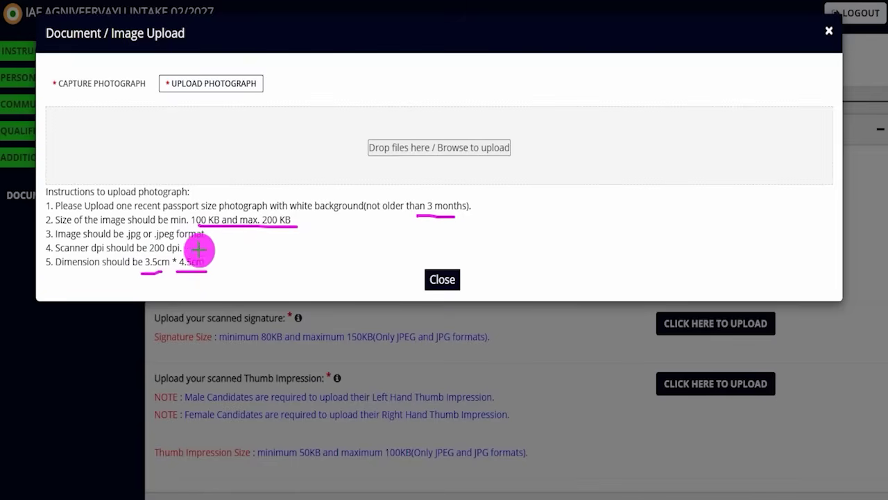
pyautogui.moveTo(206, 238); pyautogui.dragTo(251, 206)
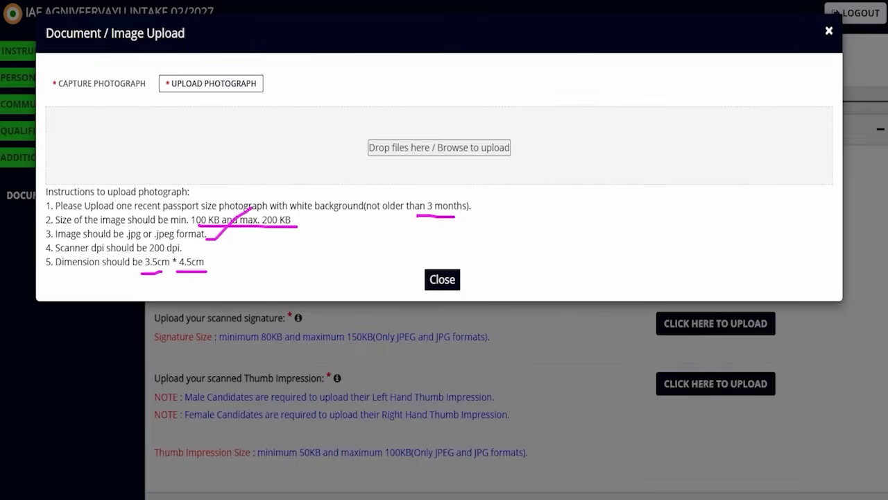
pyautogui.moveTo(340, 122); pyautogui.dragTo(533, 172)
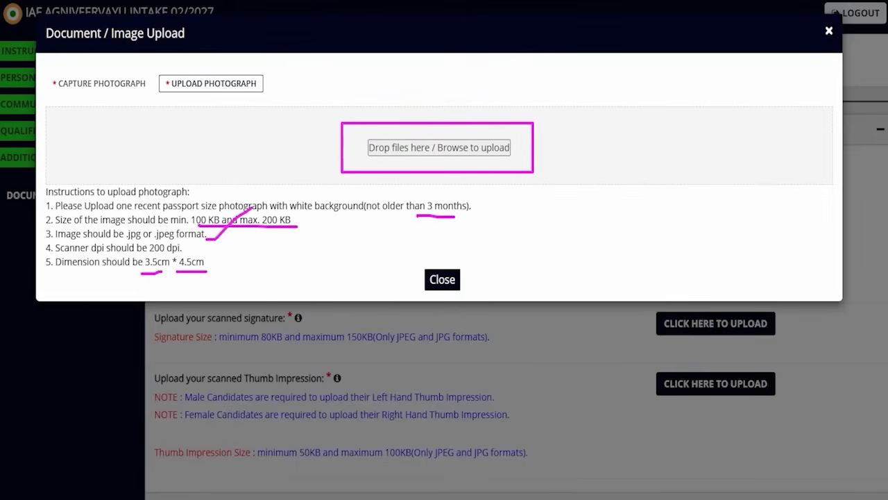
pyautogui.moveTo(483, 121); pyautogui.dragTo(517, 71)
pyautogui.press('Escape')
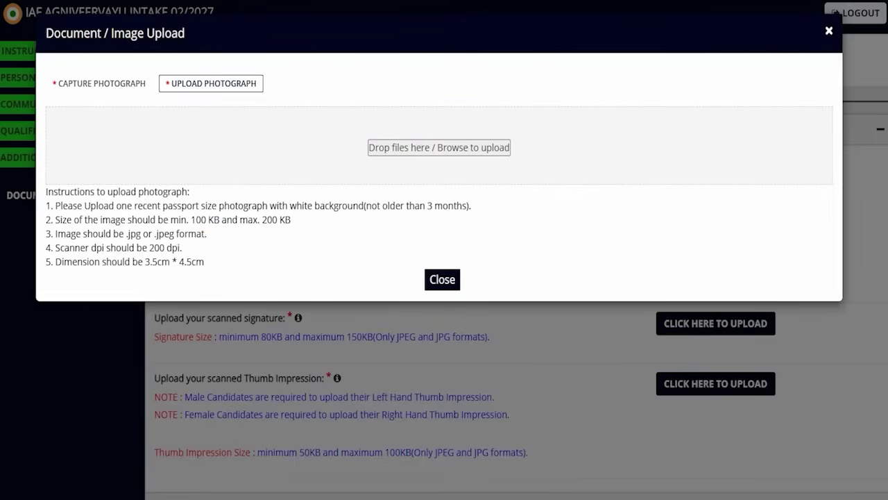
pyautogui.click(829, 31)
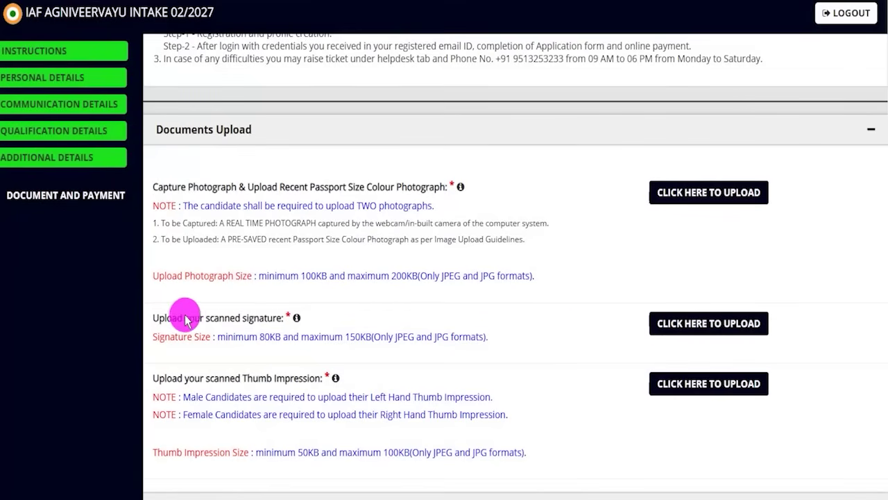
# Step: Open the scanned signature upload dialog and review its file size limits, accepted formats and file browsing option
pyautogui.moveTo(153, 317); pyautogui.dragTo(261, 315)
pyautogui.click(704, 324)
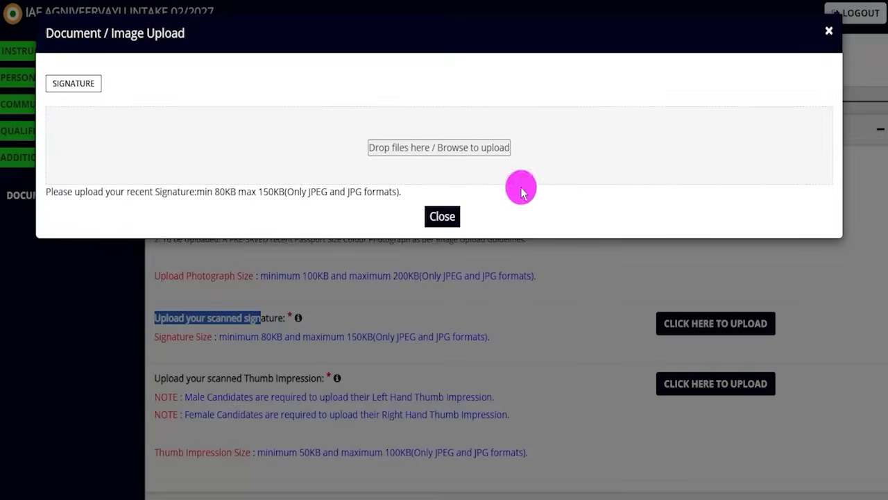
pyautogui.moveTo(214, 192); pyautogui.dragTo(338, 197)
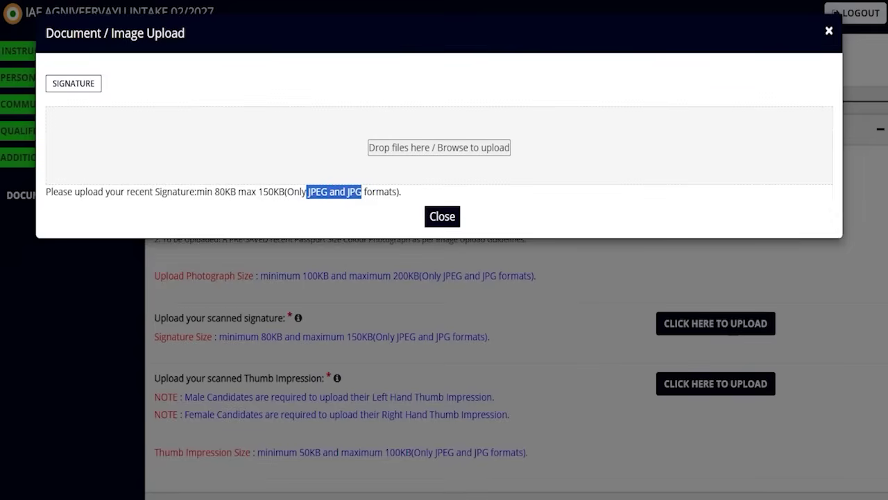
pyautogui.moveTo(456, 135); pyautogui.dragTo(512, 88)
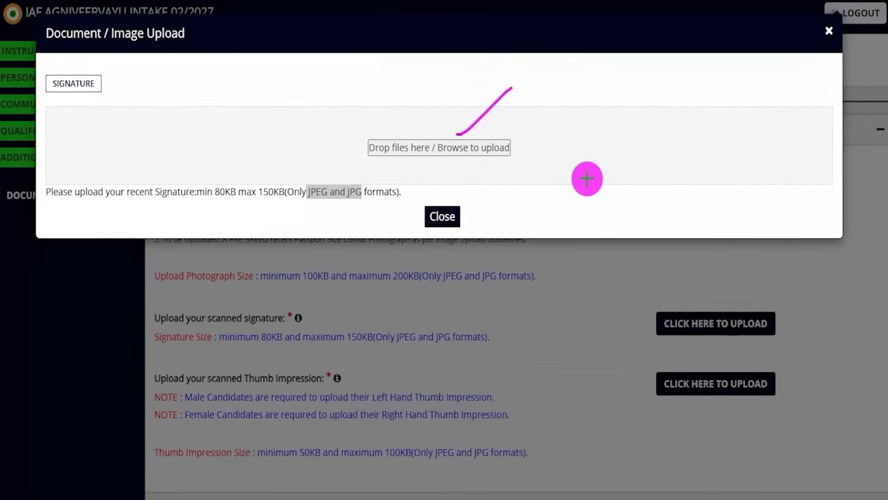
pyautogui.moveTo(522, 163); pyautogui.dragTo(589, 88)
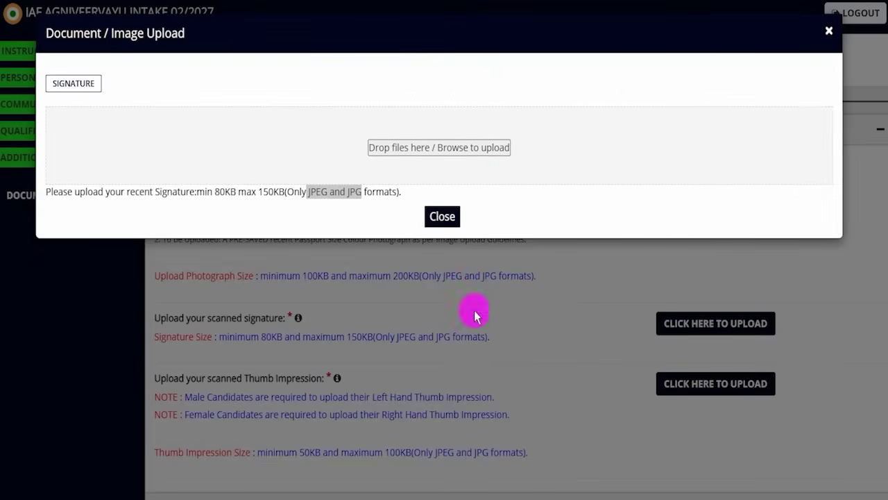
# Step: Close the signature upload dialog and read the notes on which hand's thumb impression male and female candidates must upload
pyautogui.click(442, 217)
pyautogui.moveTo(370, 396); pyautogui.dragTo(471, 397)
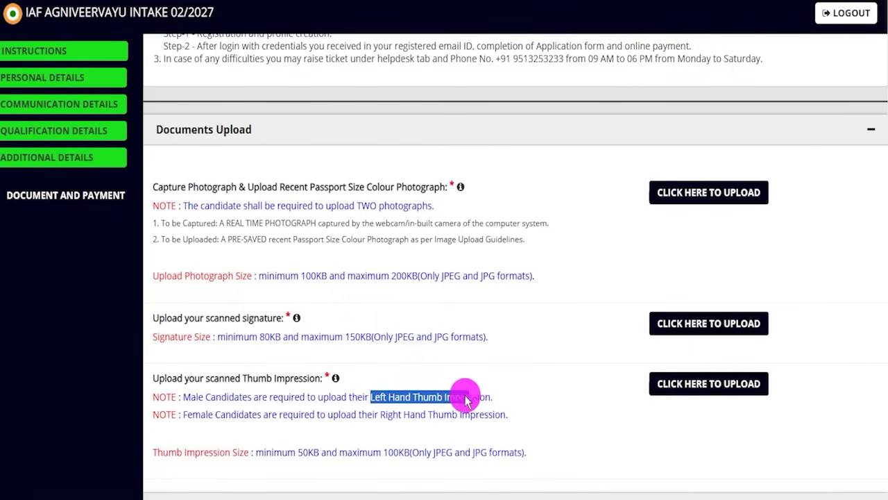
pyautogui.moveTo(384, 416); pyautogui.dragTo(467, 416)
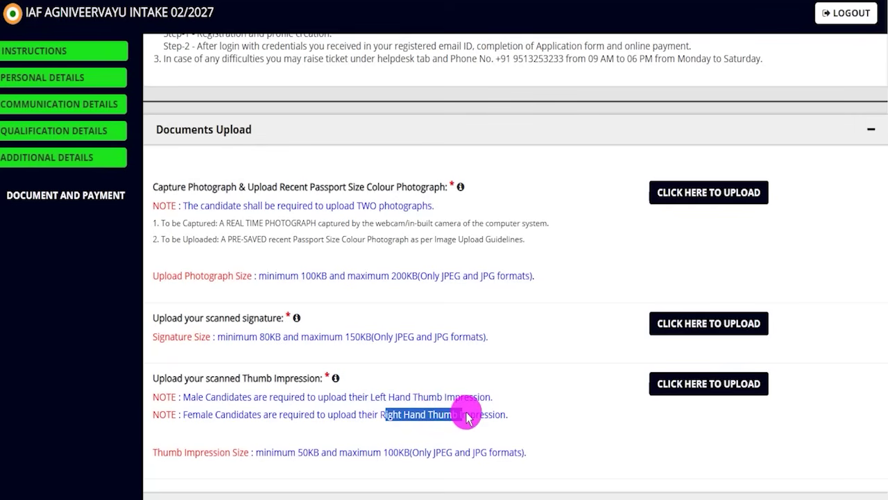
# Step: Open the thumb impression upload dialog, review its file size limits, formats and browsing option, and close it
pyautogui.click(692, 383)
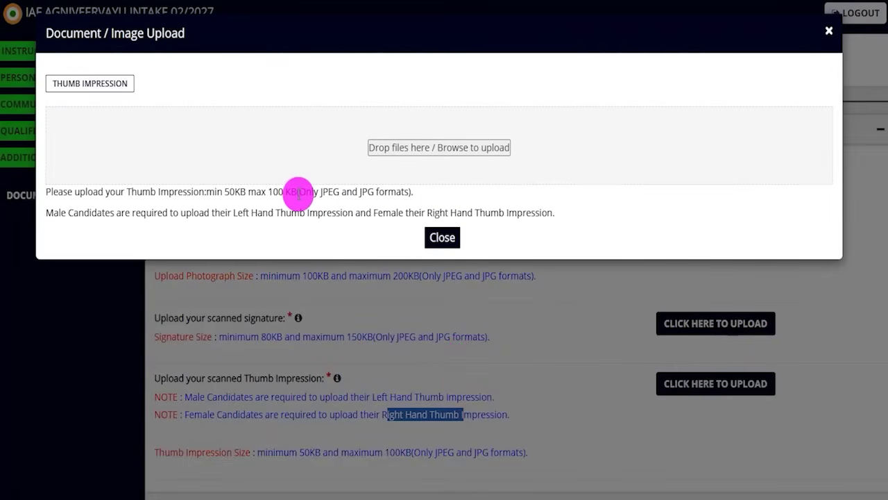
pyautogui.moveTo(228, 191); pyautogui.dragTo(375, 190)
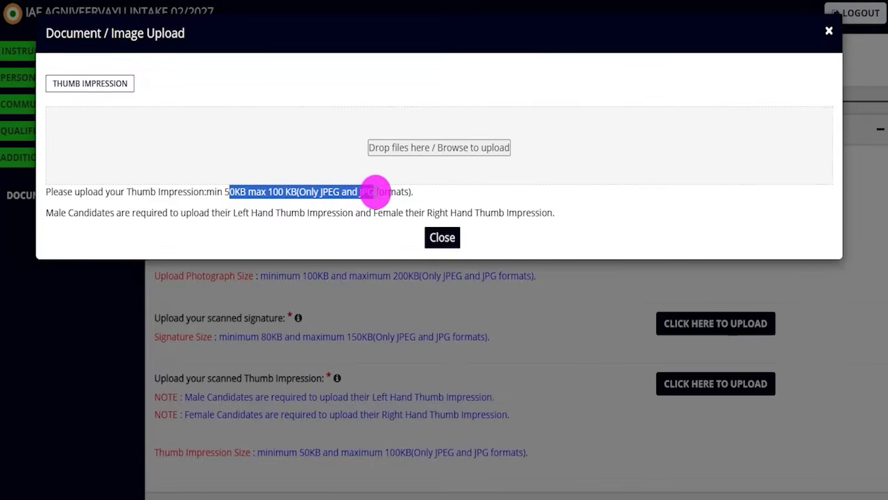
pyautogui.click(428, 132)
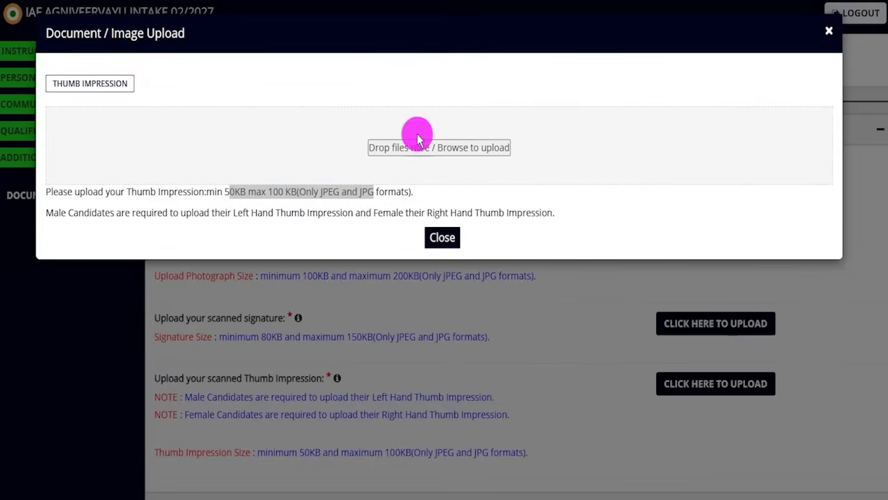
pyautogui.moveTo(417, 129); pyautogui.dragTo(453, 93)
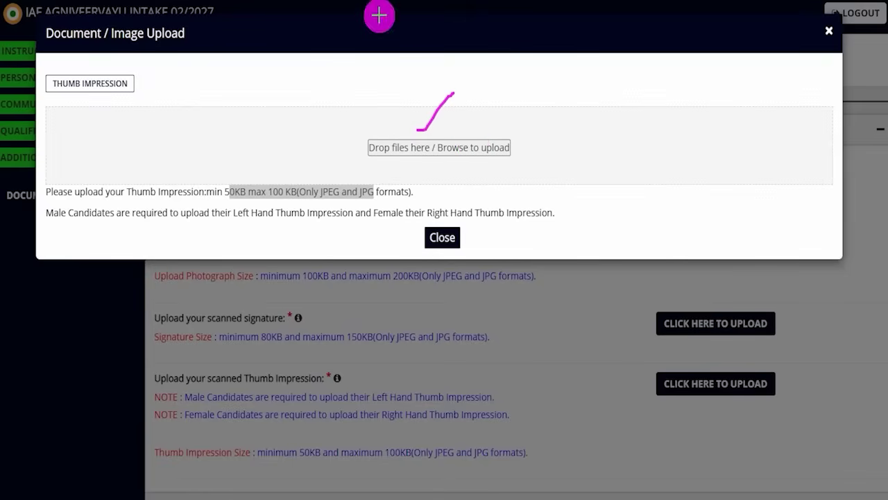
pyautogui.click(442, 237)
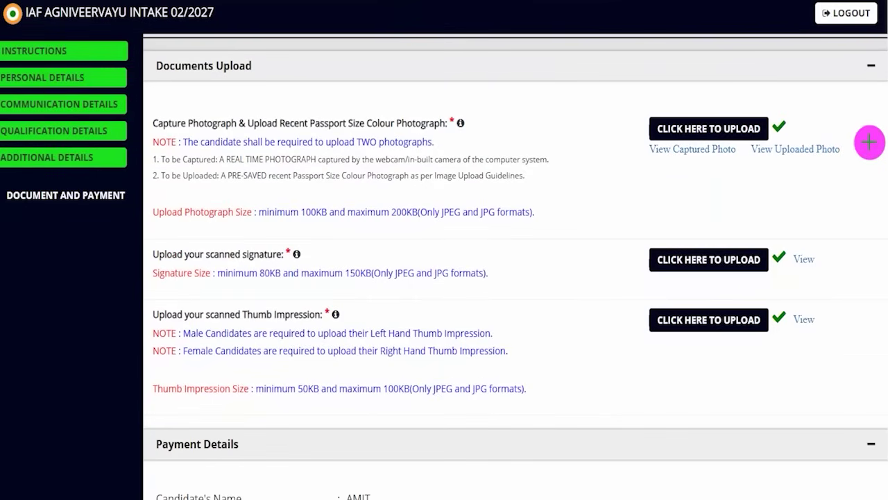
# Step: Check the upload status and view links for the photographs, signature and thumb impression, and reread their size and hand requirements
pyautogui.moveTo(848, 149); pyautogui.dragTo(873, 127)
pyautogui.moveTo(824, 262); pyautogui.dragTo(839, 245)
pyautogui.moveTo(822, 319); pyautogui.dragTo(835, 291)
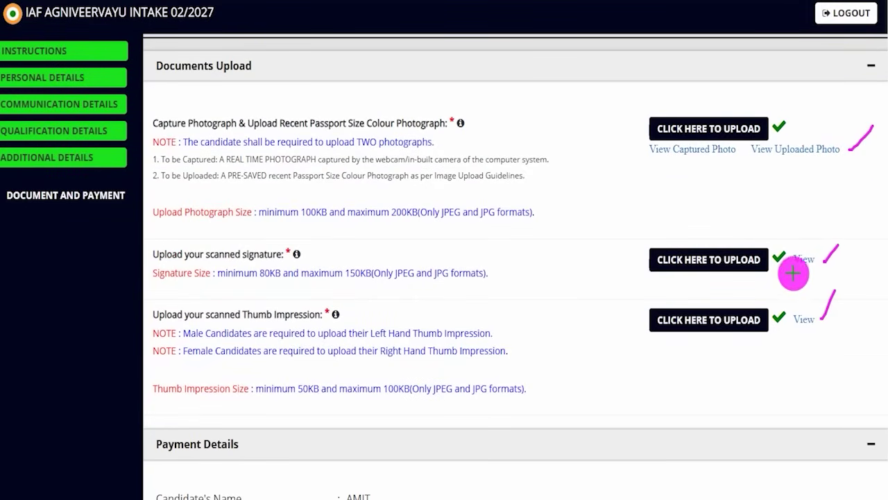
pyautogui.moveTo(793, 272); pyautogui.dragTo(823, 268)
pyautogui.moveTo(797, 334); pyautogui.dragTo(814, 333)
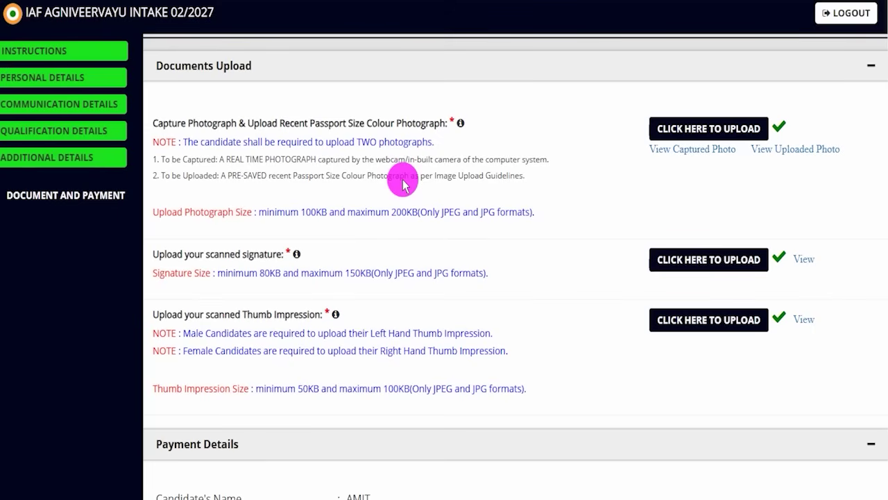
pyautogui.moveTo(340, 212); pyautogui.dragTo(397, 212)
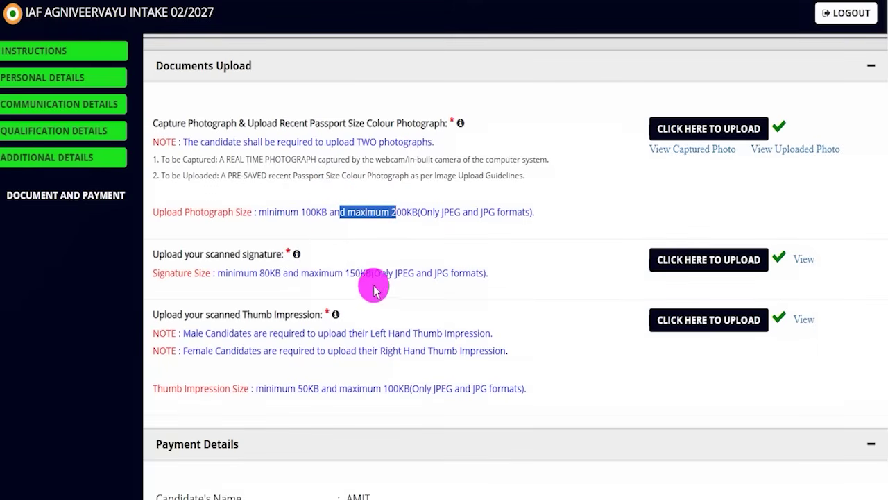
pyautogui.moveTo(344, 272); pyautogui.dragTo(366, 273)
pyautogui.moveTo(316, 351); pyautogui.dragTo(392, 351)
# Step: Review the applicable registration fee in Payment Details and choose Online as the payment mode
pyautogui.scroll(-4, 391, 351)
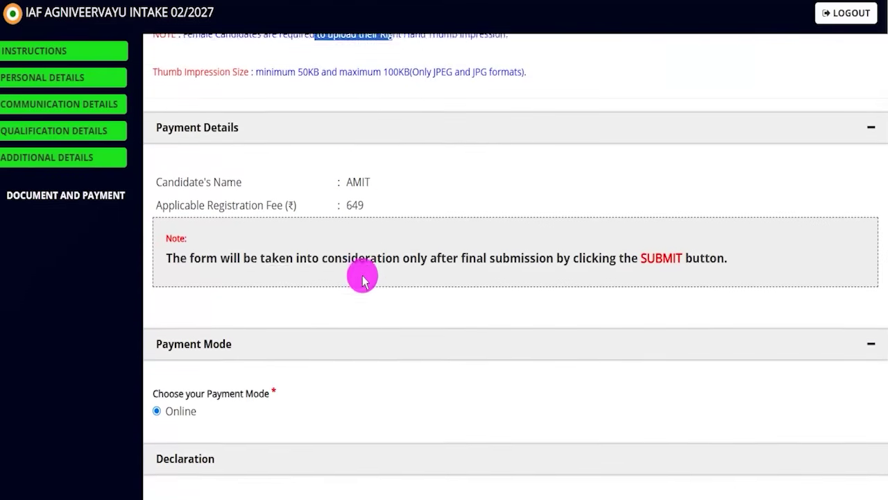
pyautogui.scroll(-1, 363, 281)
pyautogui.moveTo(346, 173); pyautogui.dragTo(361, 172)
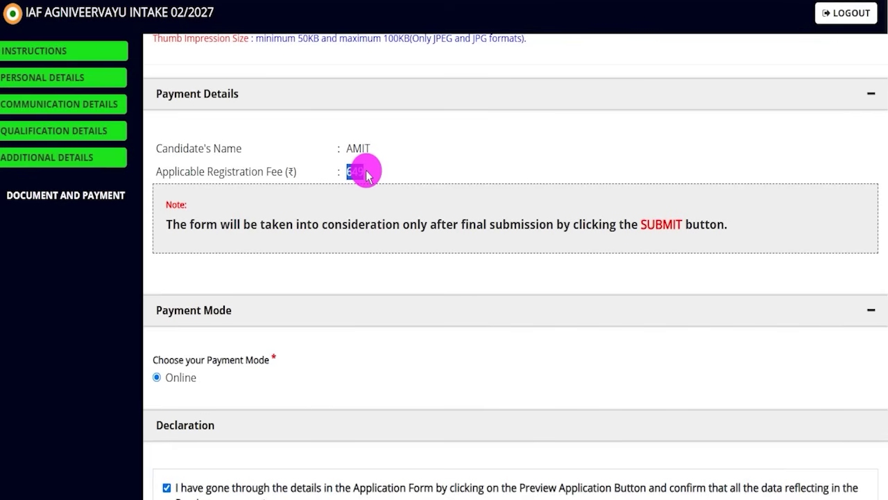
pyautogui.click(374, 174)
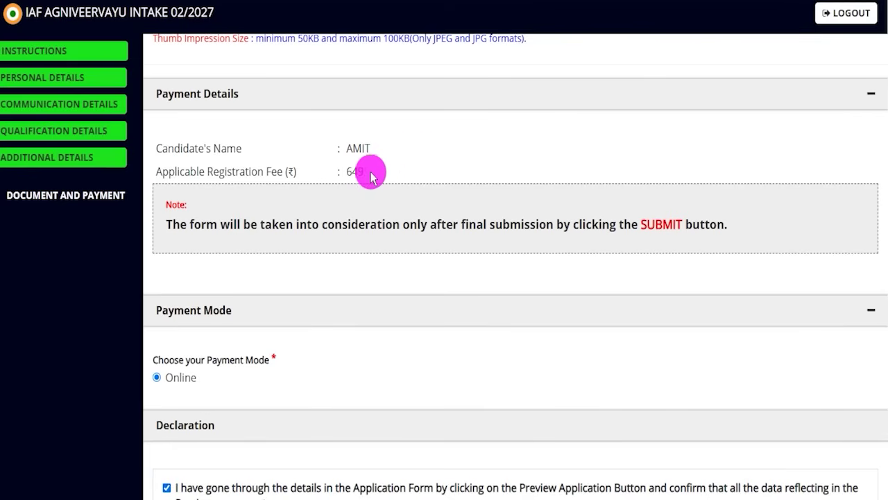
pyautogui.moveTo(348, 171); pyautogui.dragTo(366, 172)
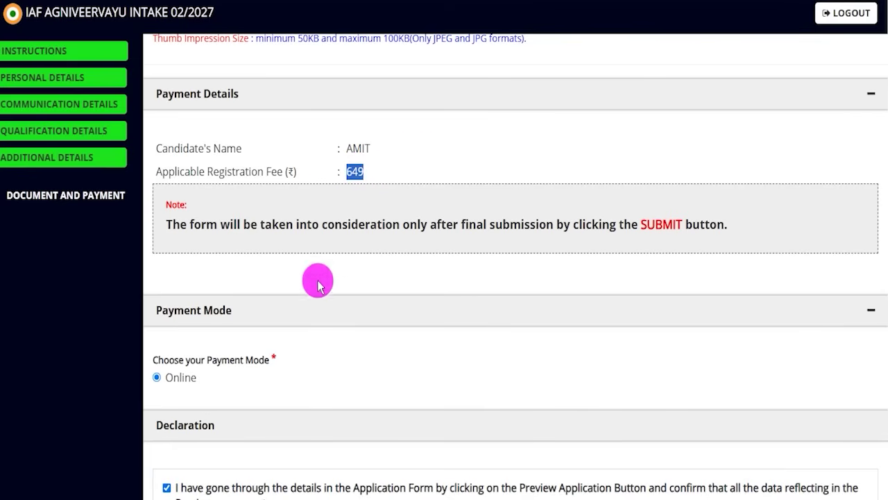
pyautogui.scroll(-2, 345, 219)
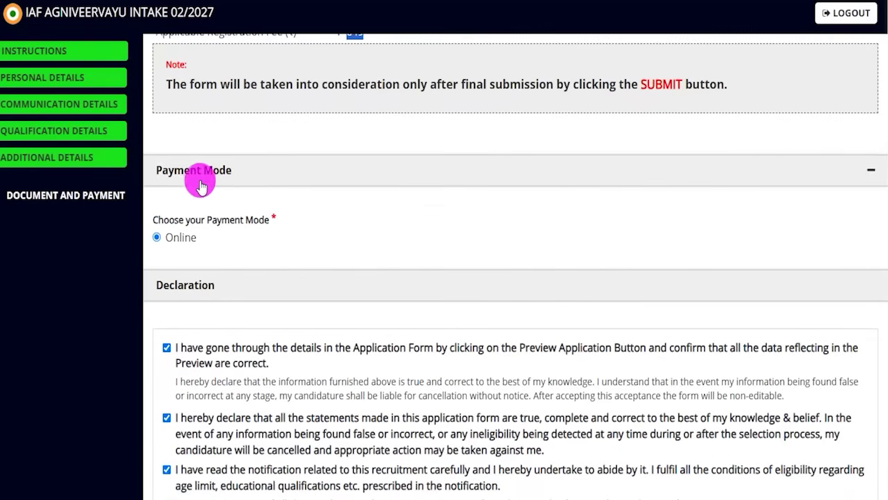
pyautogui.click(158, 238)
# Step: Check the declaration checkboxes, captcha entry and Back and Preview options, and submit the application to proceed to payment
pyautogui.scroll(-3, 232, 271)
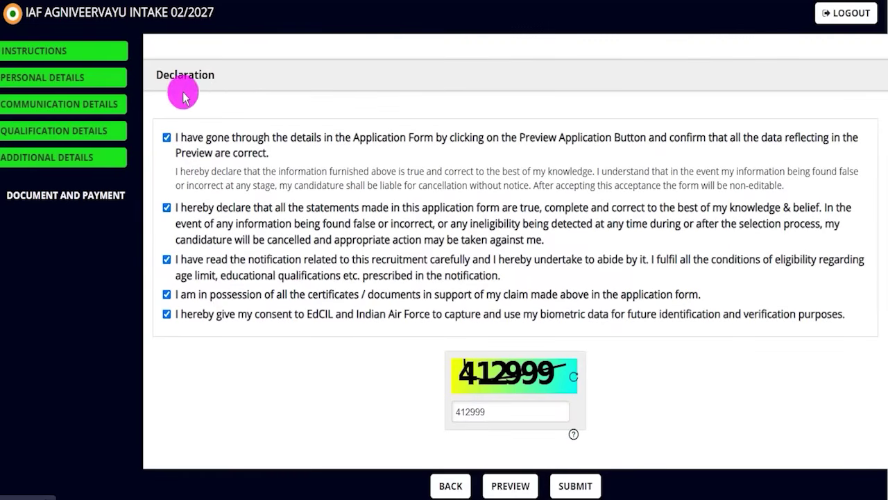
pyautogui.click(166, 139)
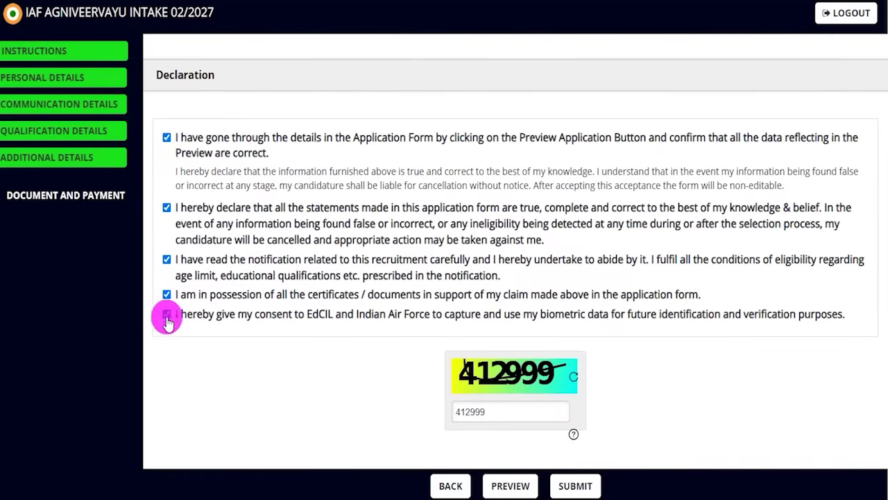
pyautogui.scroll(-1, 338, 125)
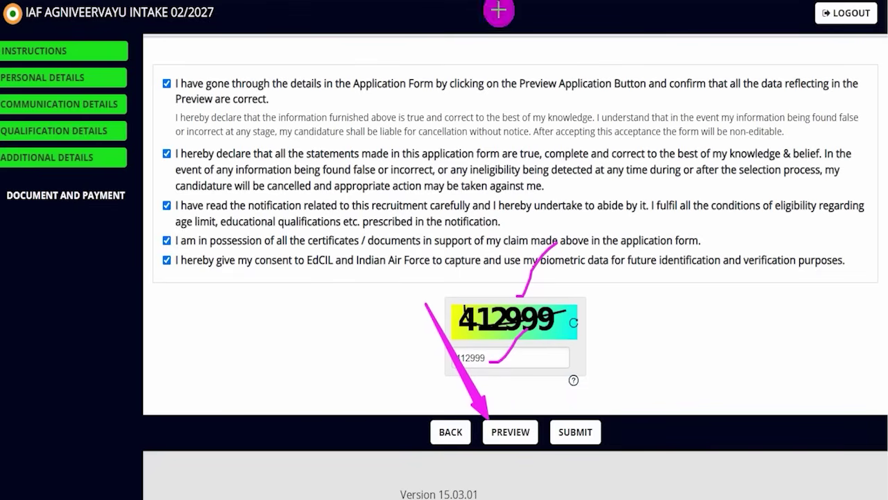
pyautogui.moveTo(363, 313); pyautogui.dragTo(430, 416)
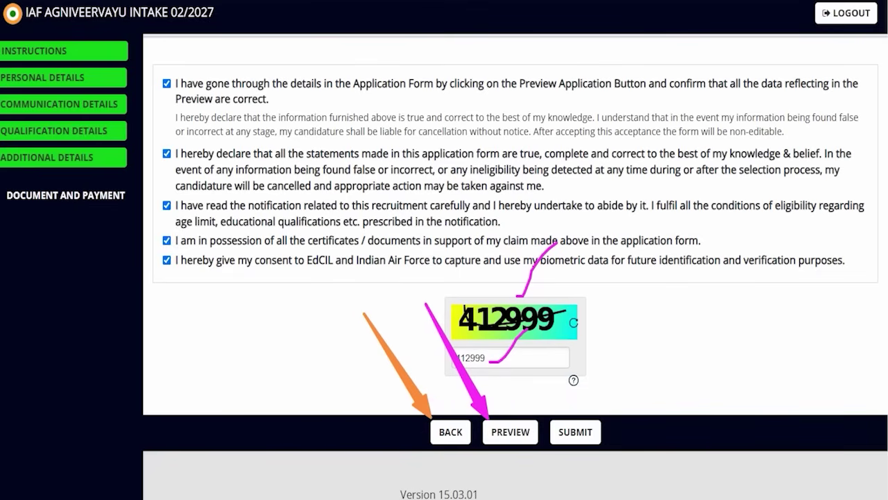
pyautogui.moveTo(668, 300); pyautogui.dragTo(602, 415)
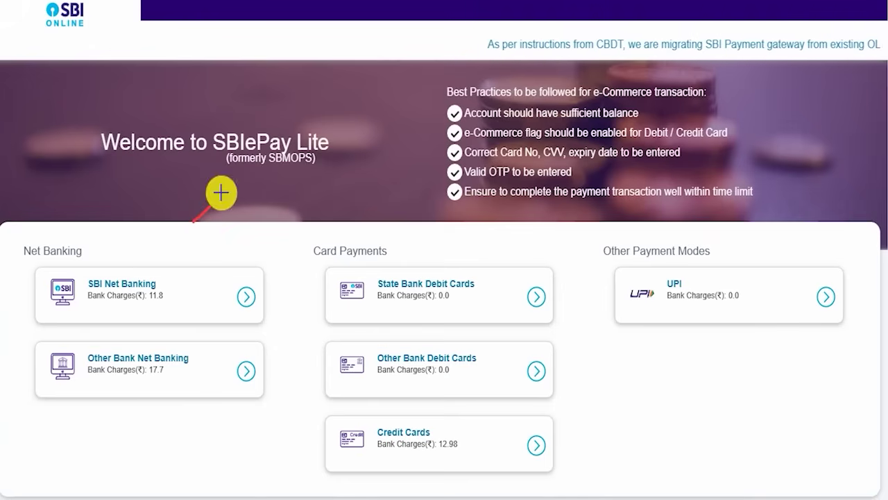
# Step: Review the net banking, card and other payment modes on SBIePay Lite and choose UPI
pyautogui.moveTo(193, 222); pyautogui.dragTo(240, 164)
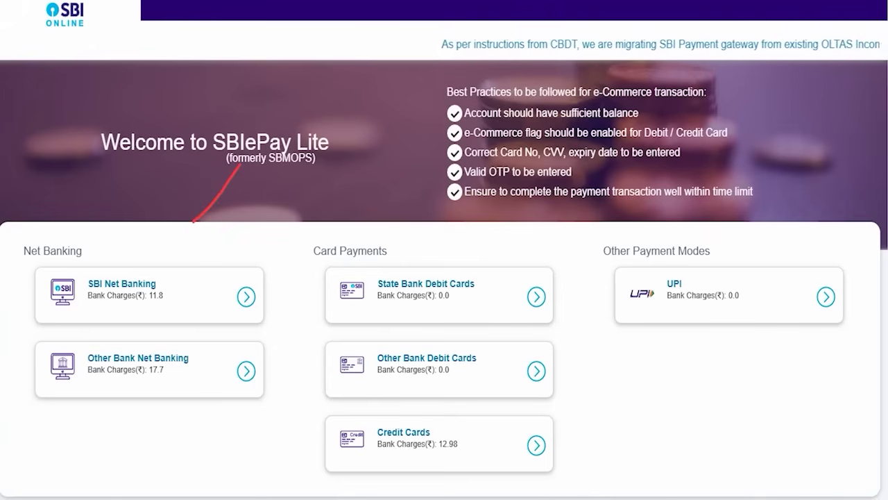
pyautogui.moveTo(391, 263); pyautogui.dragTo(423, 222)
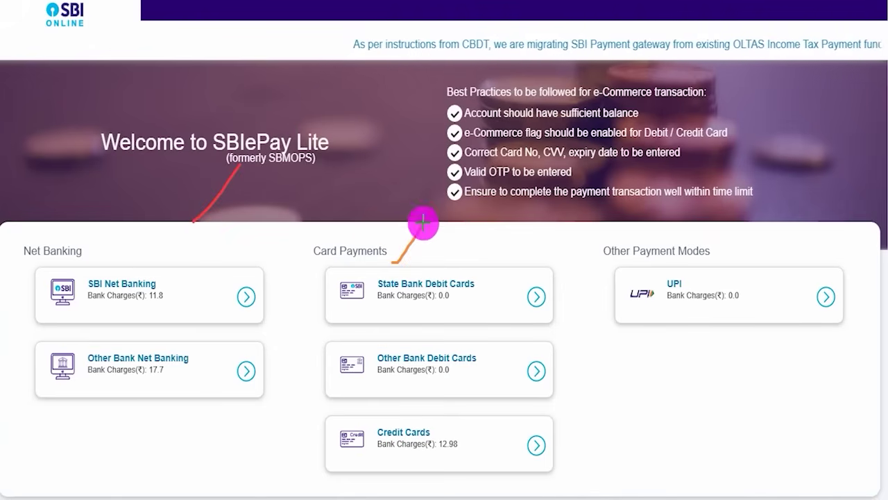
pyautogui.moveTo(108, 262); pyautogui.dragTo(161, 211)
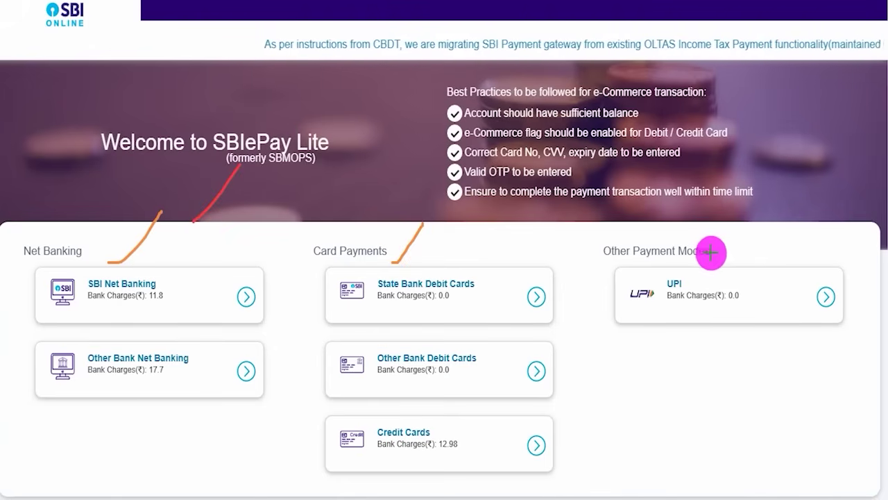
pyautogui.moveTo(736, 257); pyautogui.dragTo(845, 192)
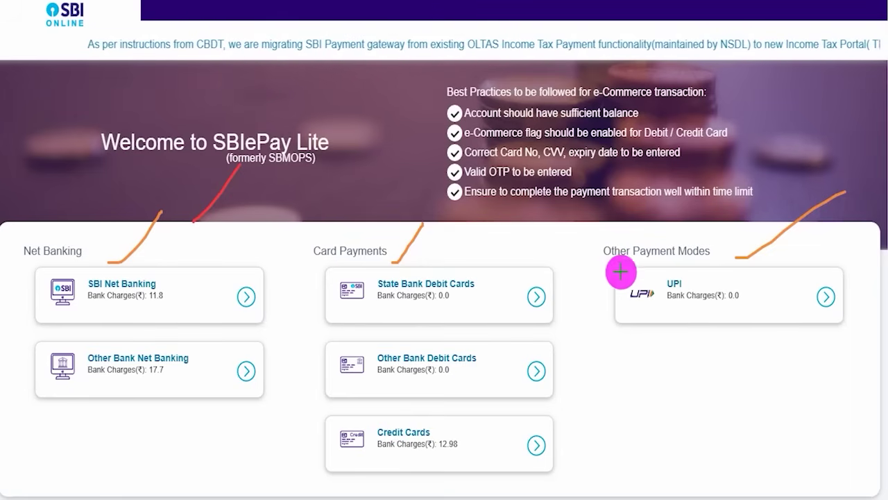
pyautogui.moveTo(604, 261)
pyautogui.mouseDown()
pyautogui.moveTo(812, 344)
pyautogui.moveTo(860, 351)
pyautogui.moveTo(857, 338)
pyautogui.mouseUp()
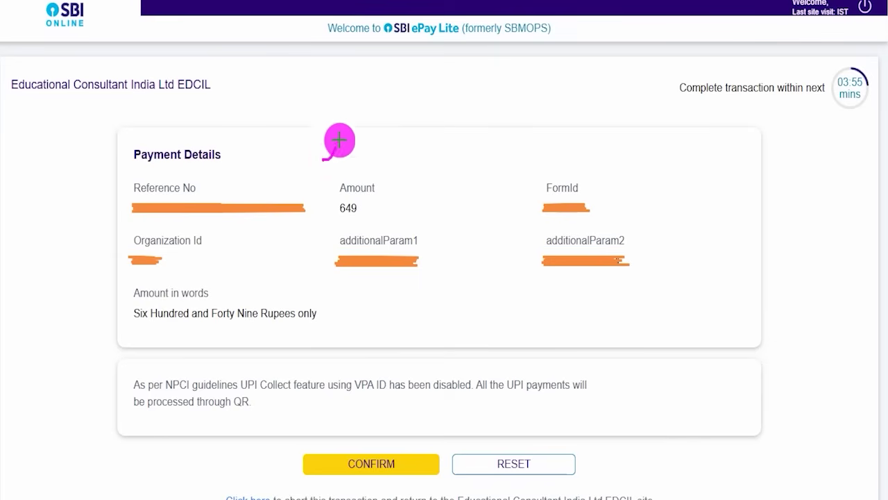
# Step: Check the registration fee in the UPI Payment Details and confirm the payment
pyautogui.moveTo(322, 159); pyautogui.dragTo(356, 109)
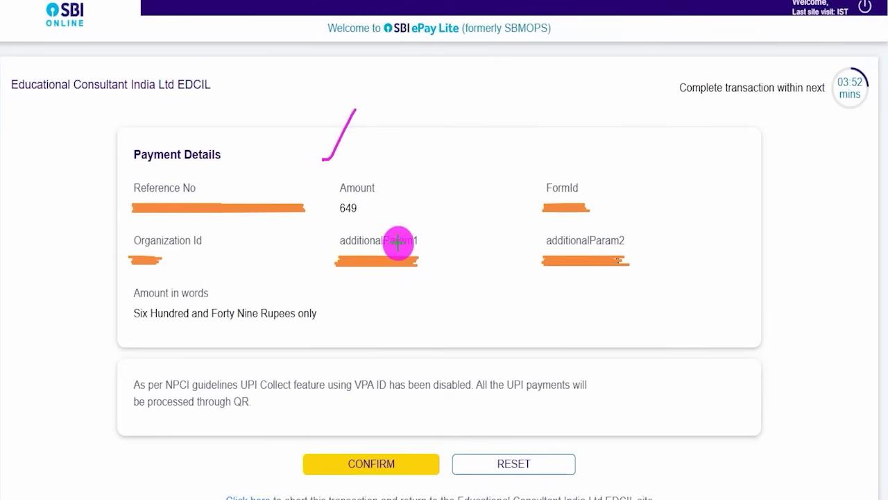
pyautogui.moveTo(462, 297); pyautogui.dragTo(404, 451)
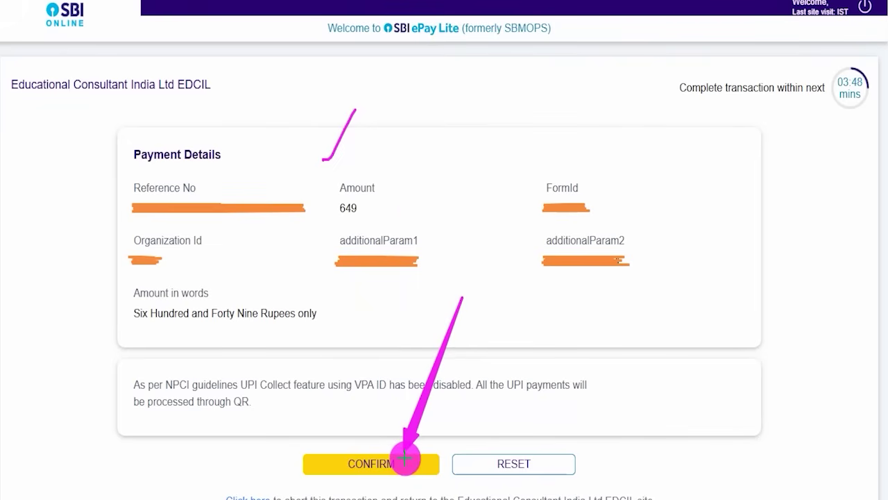
pyautogui.click(404, 463)
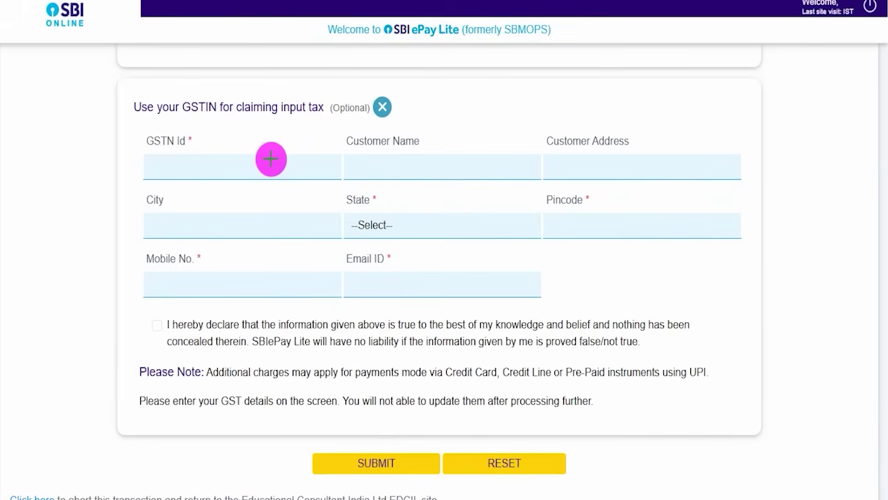
# Step: Examine the optional GSTIN form's fields for GSTN Id, customer name, address, city, state, pincode, mobile number and email
pyautogui.moveTo(417, 111); pyautogui.dragTo(457, 82)
pyautogui.moveTo(212, 173); pyautogui.dragTo(275, 126)
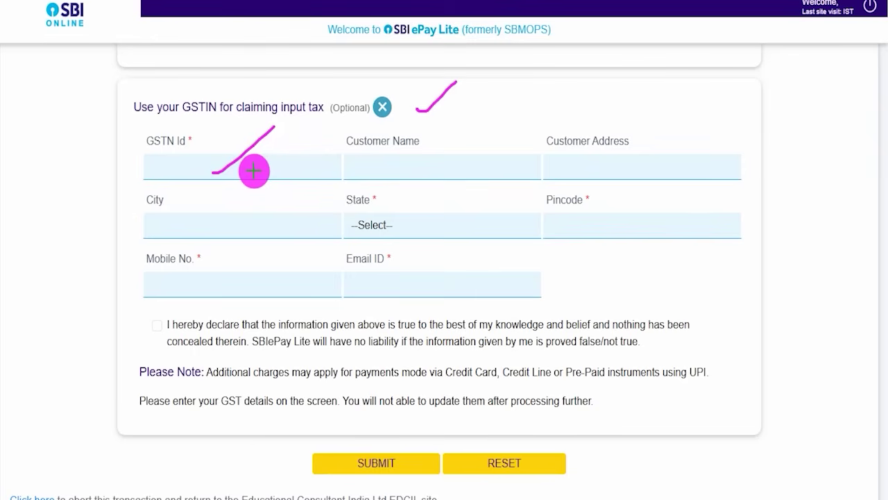
pyautogui.moveTo(249, 171); pyautogui.dragTo(283, 133)
pyautogui.moveTo(412, 170); pyautogui.dragTo(461, 118)
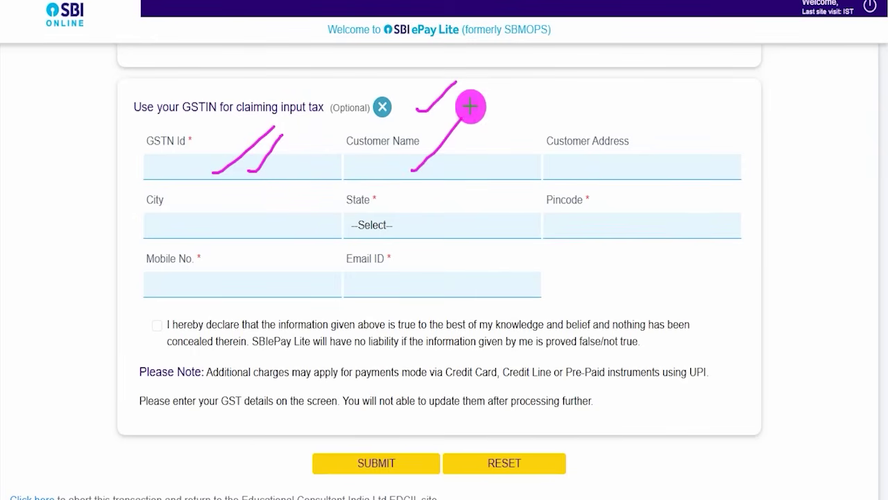
pyautogui.moveTo(594, 169); pyautogui.dragTo(635, 116)
pyautogui.moveTo(246, 229); pyautogui.dragTo(301, 195)
pyautogui.moveTo(432, 232); pyautogui.dragTo(466, 213)
pyautogui.moveTo(570, 229); pyautogui.dragTo(598, 210)
pyautogui.moveTo(198, 290); pyautogui.dragTo(231, 257)
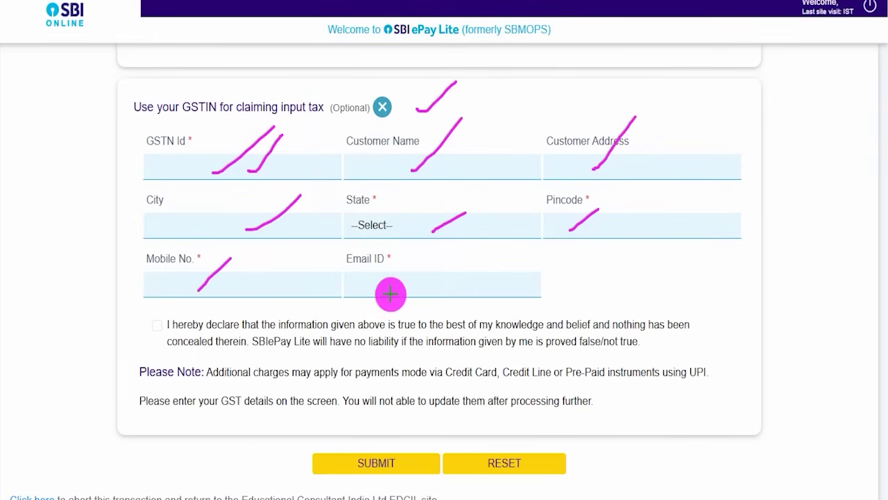
pyautogui.moveTo(390, 293); pyautogui.dragTo(443, 265)
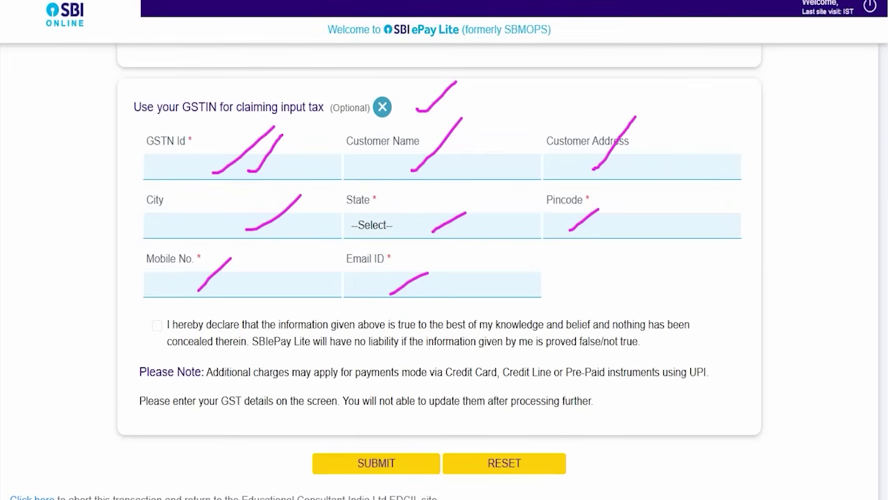
# Step: Submit the payment request without the optional GSTIN details and locate the QR code for the UPI payment
pyautogui.moveTo(363, 86)
pyautogui.mouseDown()
pyautogui.moveTo(390, 104)
pyautogui.moveTo(400, 128)
pyautogui.mouseUp()
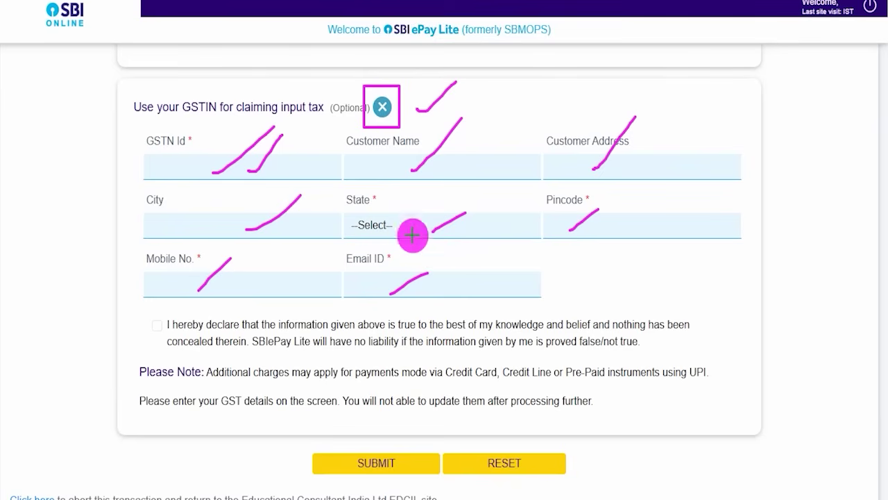
pyautogui.moveTo(182, 418); pyautogui.dragTo(338, 463)
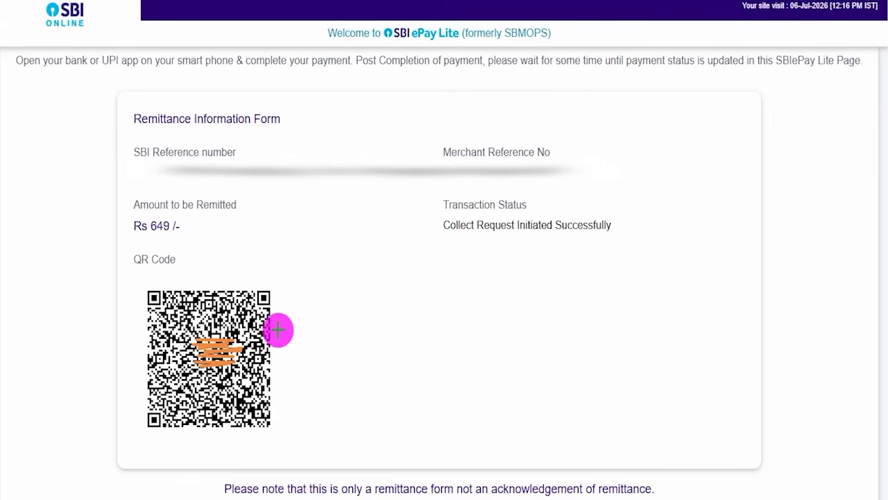
pyautogui.moveTo(277, 331); pyautogui.dragTo(332, 269)
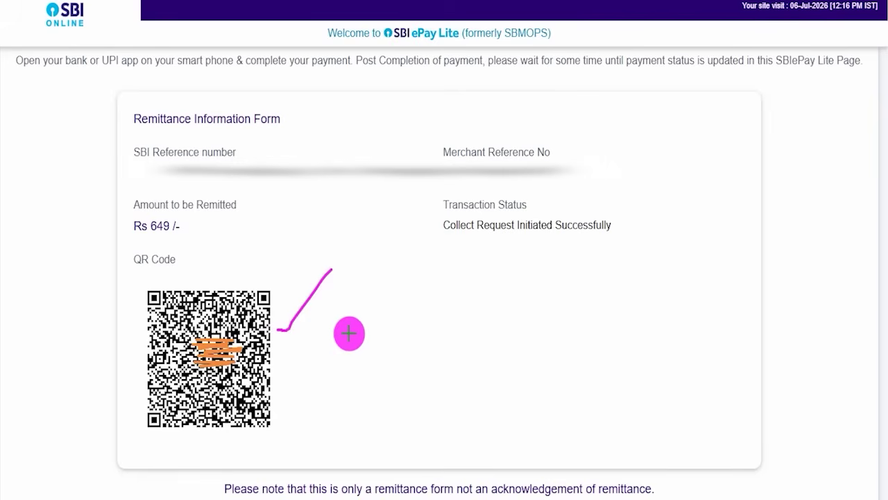
pyautogui.moveTo(278, 354); pyautogui.dragTo(323, 317)
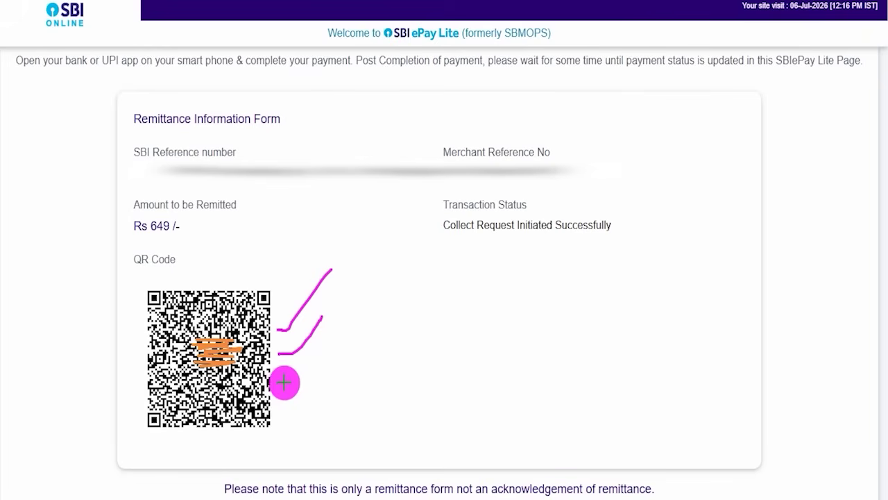
pyautogui.moveTo(281, 378); pyautogui.dragTo(338, 324)
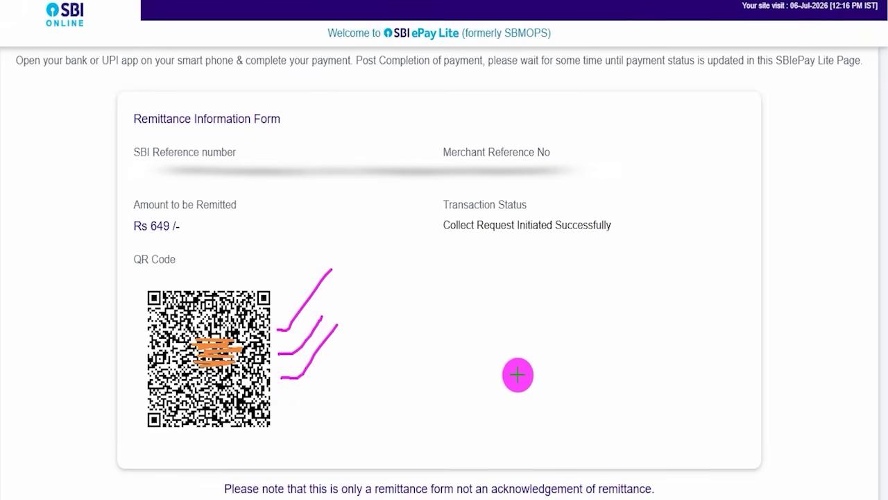
pyautogui.moveTo(285, 402); pyautogui.dragTo(370, 332)
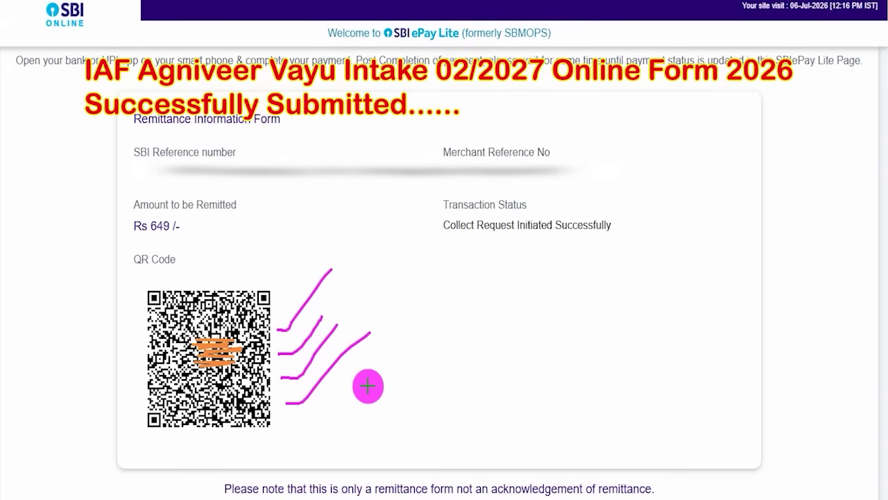
pyautogui.moveTo(367, 386); pyautogui.dragTo(440, 317)
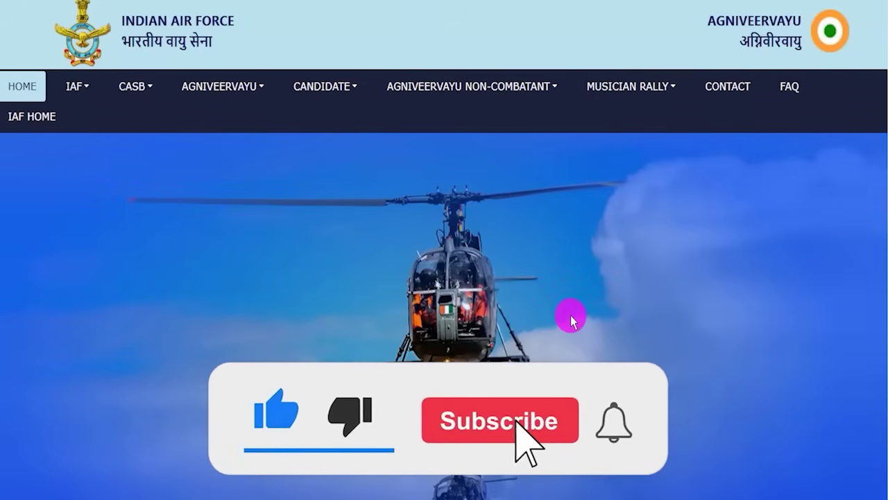
pyautogui.scroll(-3, 570, 315)
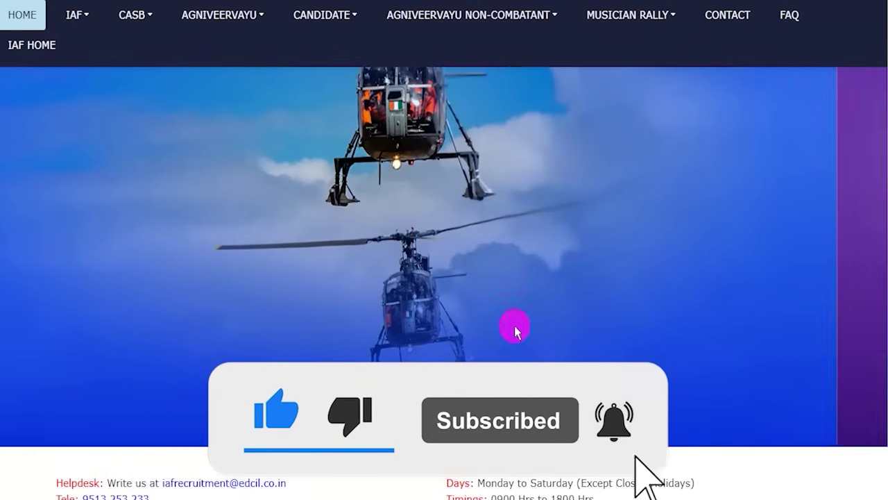
pyautogui.scroll(2, 515, 332)
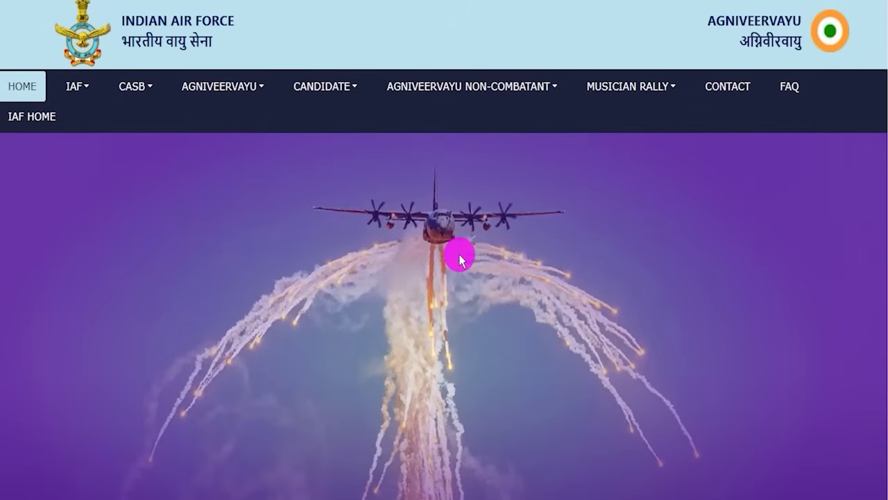